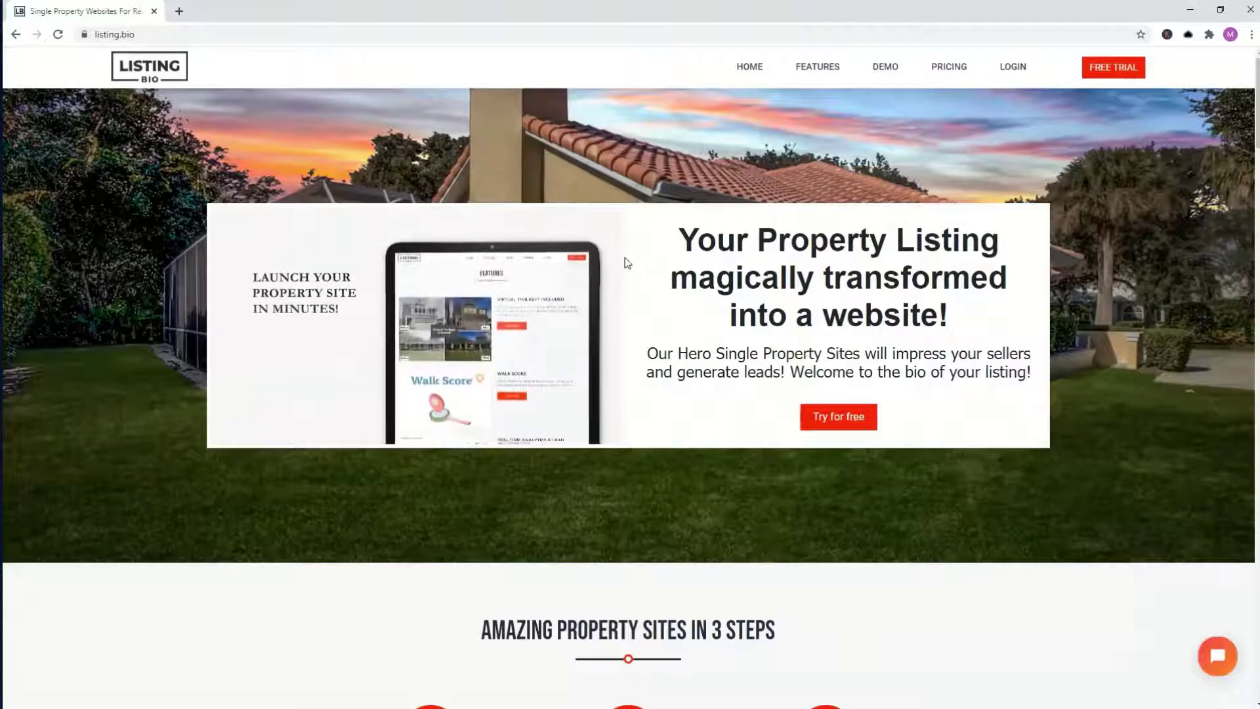
- Log in to the Listing.Bio dashboard and open the Create New Property form
left_click(1026, 76)
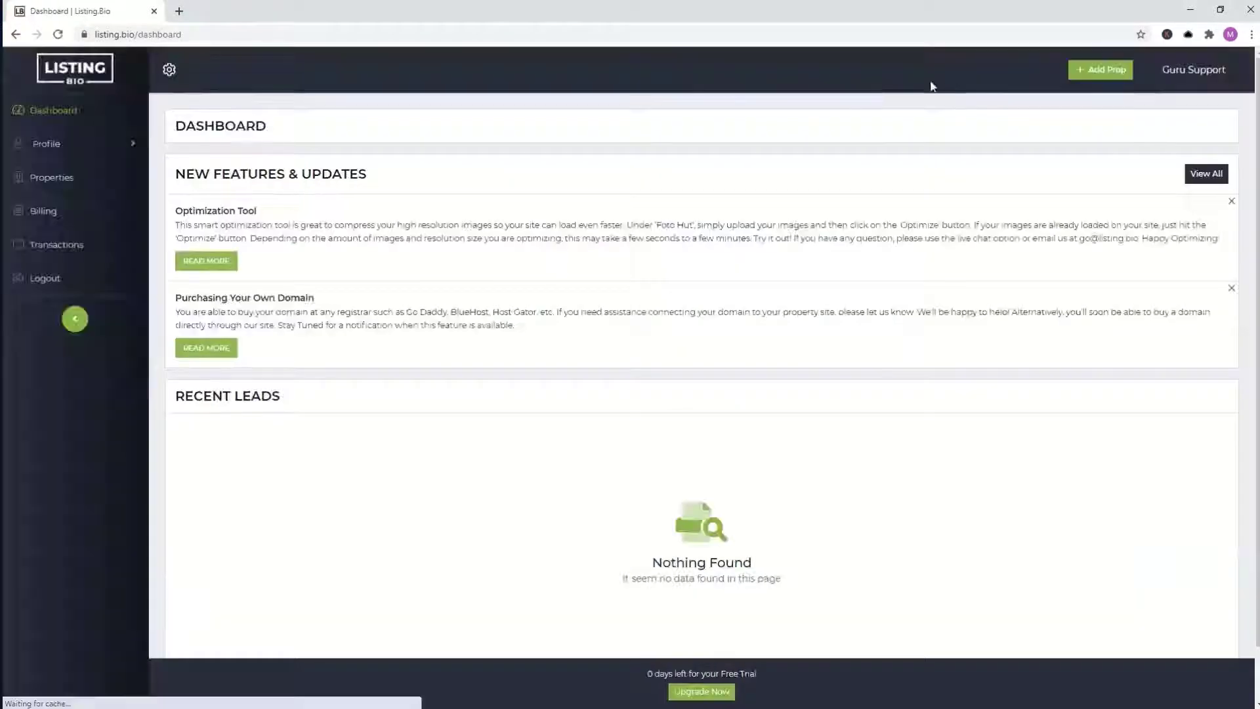
left_click(1117, 74)
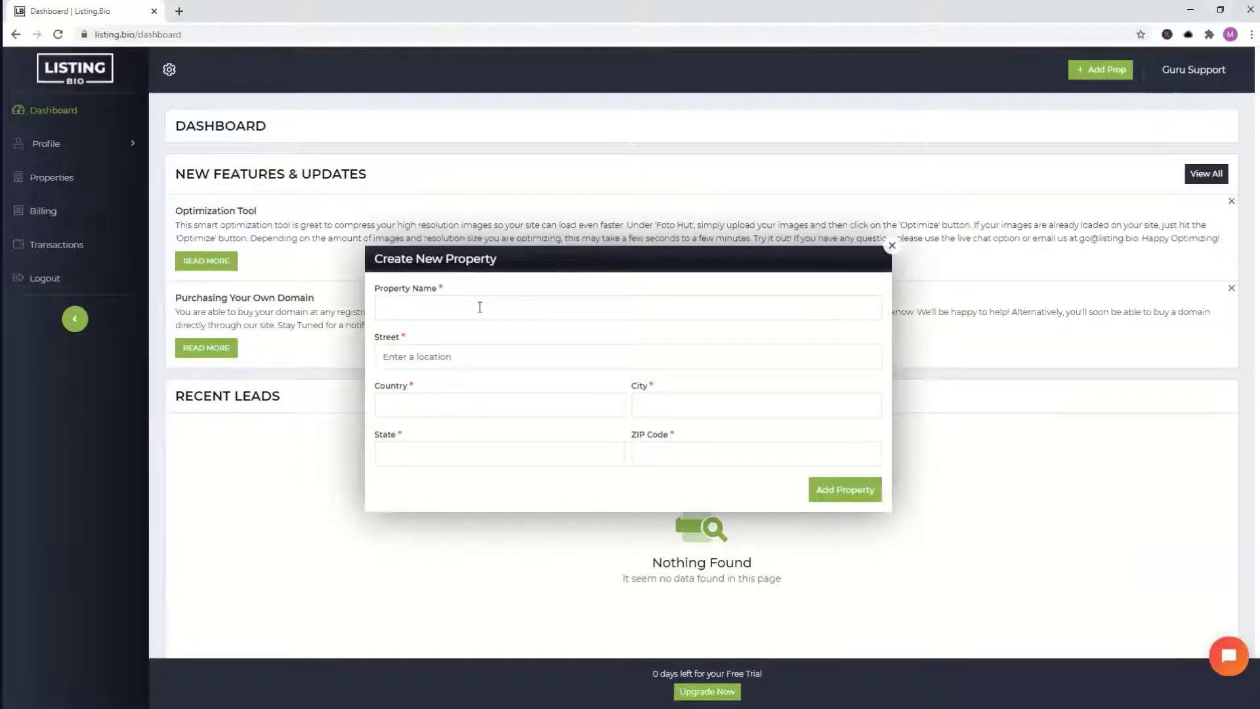
- Add the property 'This Amazing Home In Chicago!' using the first suggested Chicago street address
type("This M")
type("mazing Home In Chicago!")
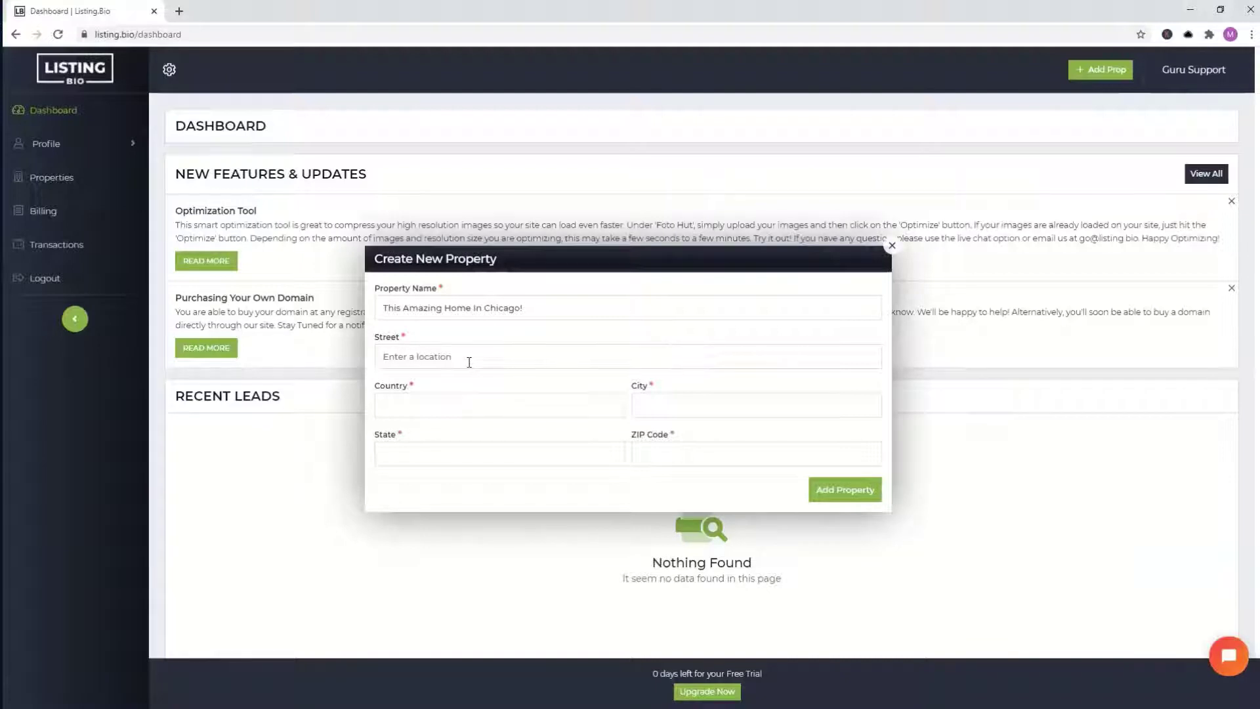
type("111")
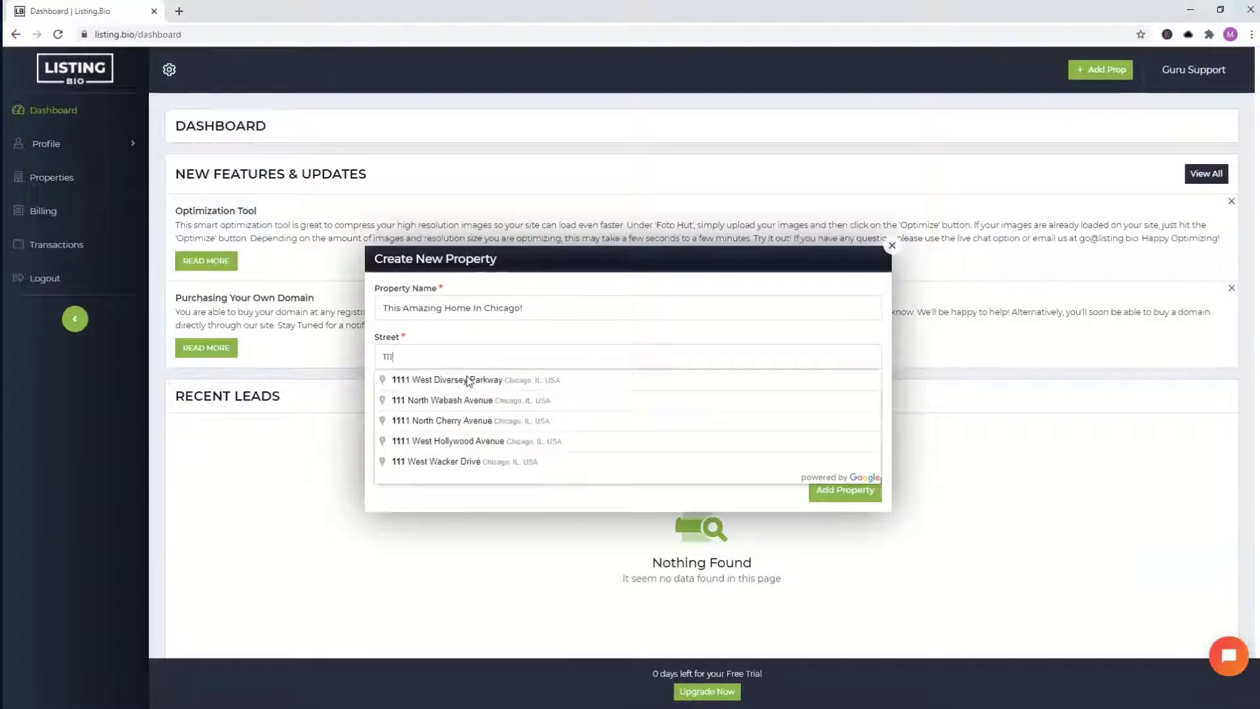
left_click(468, 381)
left_click(840, 493)
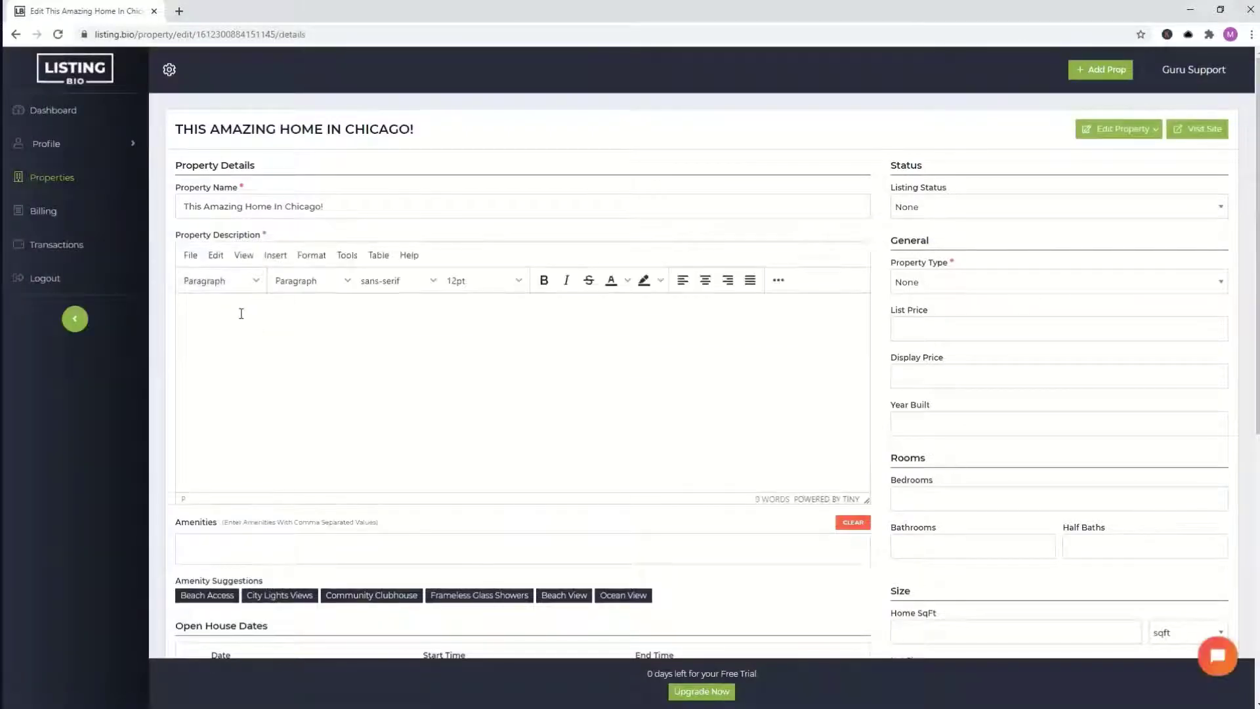
- Paste in the property description and set the listing status to For Sale
left_click(240, 311)
type("THIS IS A UNIQUE PROPERTY. Bathed in sunlight from lots of windows, skylights & vaulted ceiling, you will be impressed the moment you enter. With 3 bathrooms, 3 beds up and a gorgeous rec room plumbed for a wet bar down plus a large single car garage this home offers excellent value and utility while also offering a family oriented tight knit community to call home. Beautiful Gibraltar Model enhanced by 36'x 17' Screened Patio with beautiful travertine floor adding natural richness & a unique appearance to the patio. Opportunity abounds with the untapped potential of two office areas on the ground floor for future expansion. Located on a quiet cul de sac and backing onto Oak Bay with trail access only steps away. Situated on .31 acres and at the end of a very quiet cul-de-sac makes this an ideal location. Downstairs you will find full basement with drive in garage, White Cabinetry/Granite counters, built-in bookcases and feature wall unit w/fireplace. You can also enjoy the shady sitting area.")
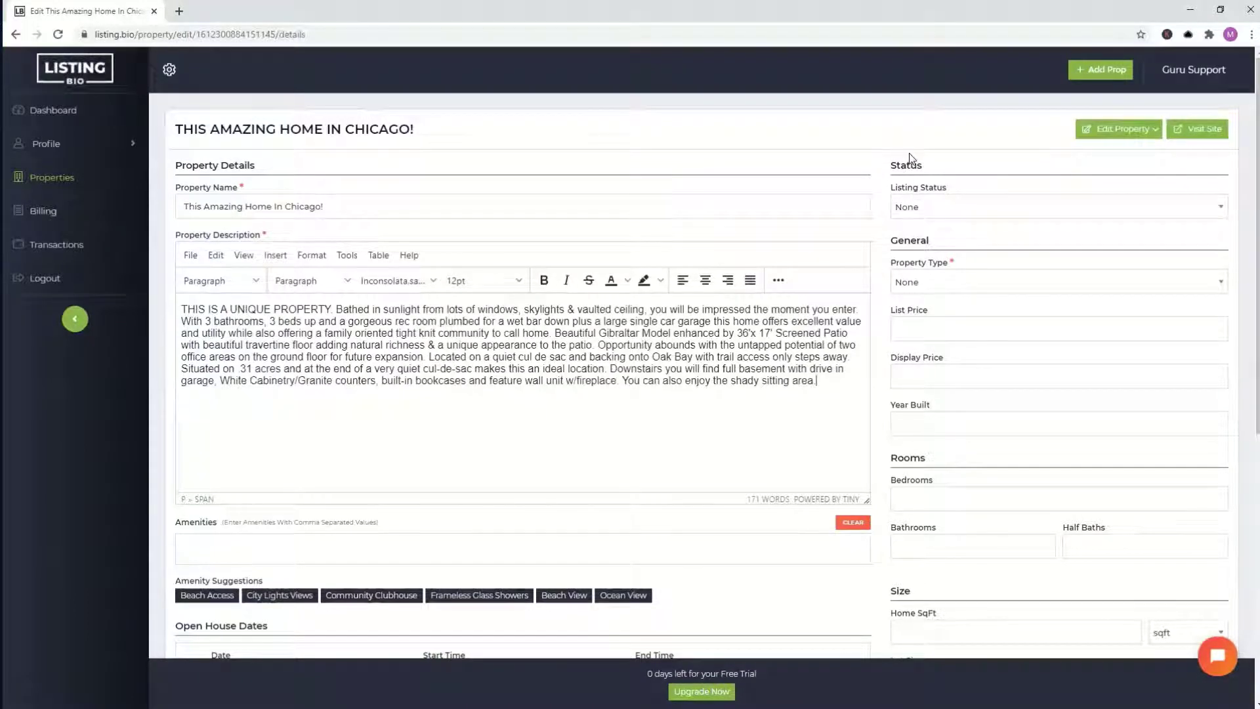
left_click(920, 206)
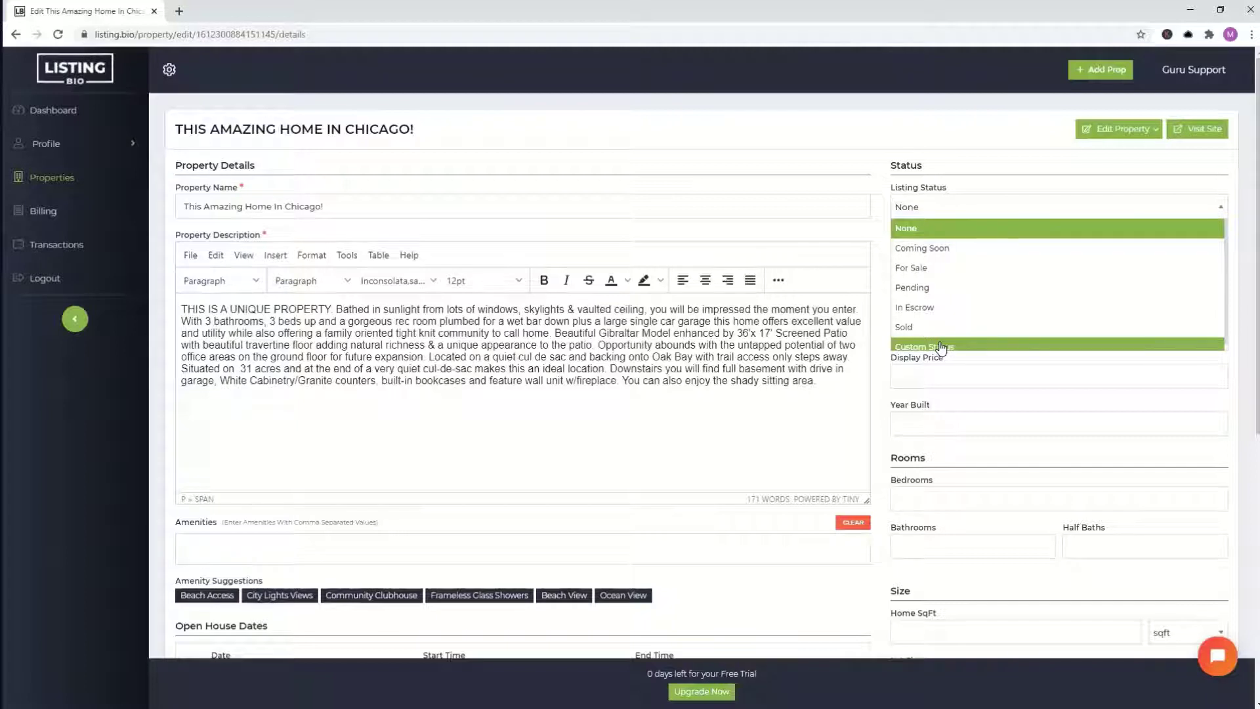
left_click(921, 274)
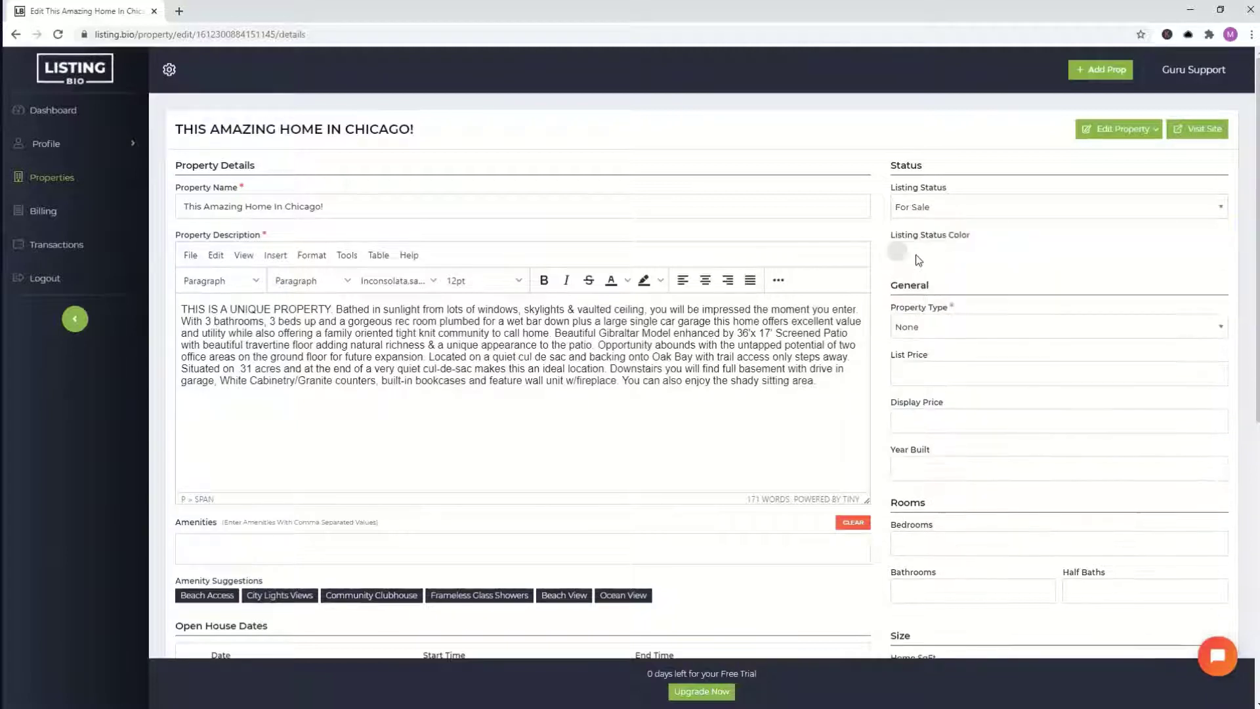
left_click(901, 259)
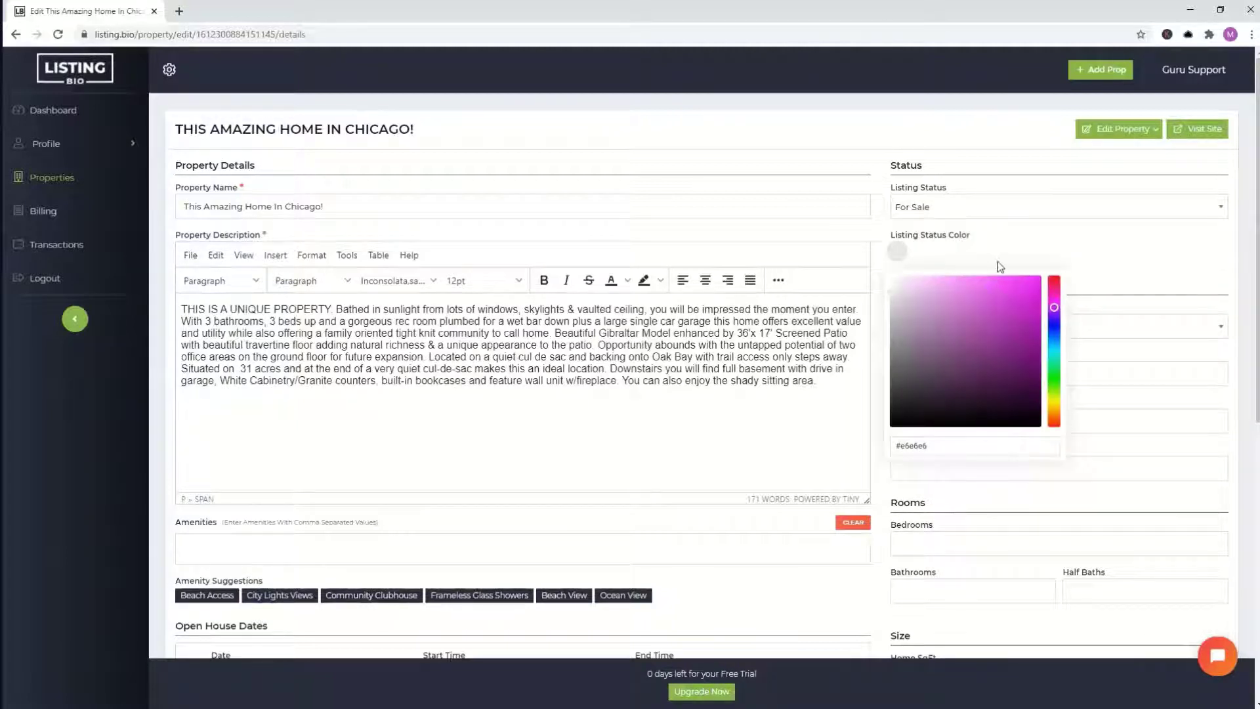
left_click(1010, 232)
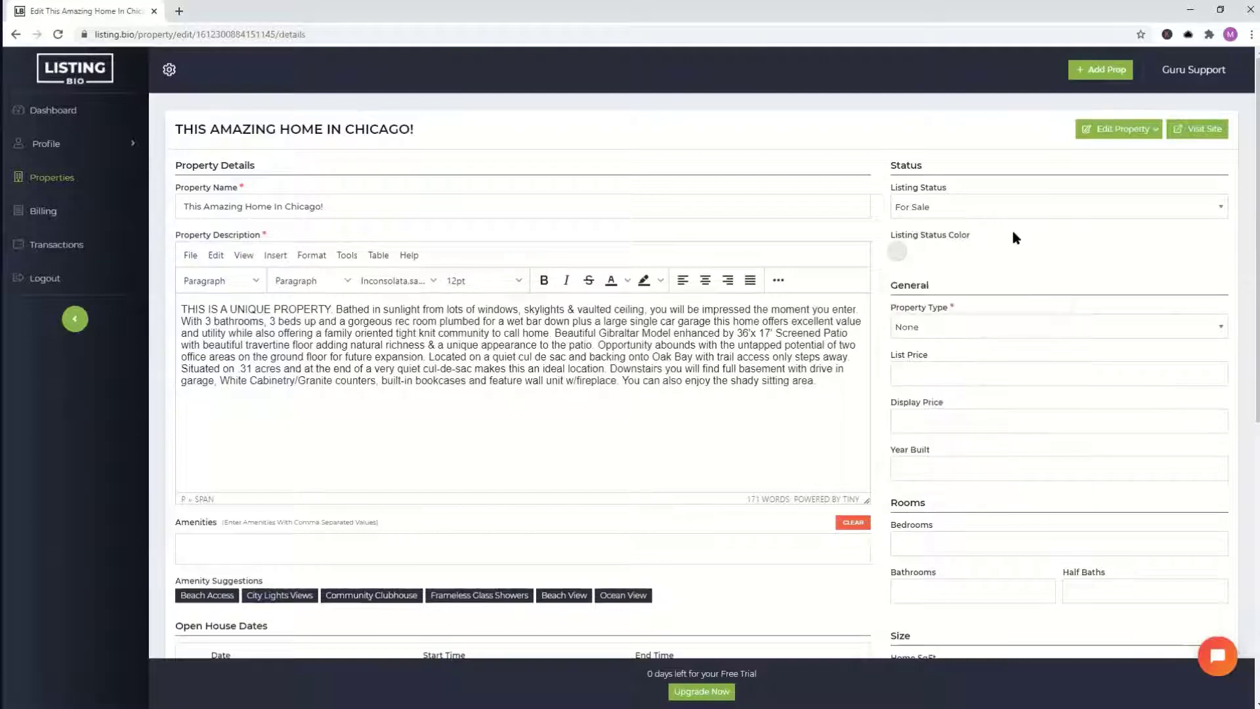
- Set the property type to Single Family and enter a 500000 list price
left_click(940, 330)
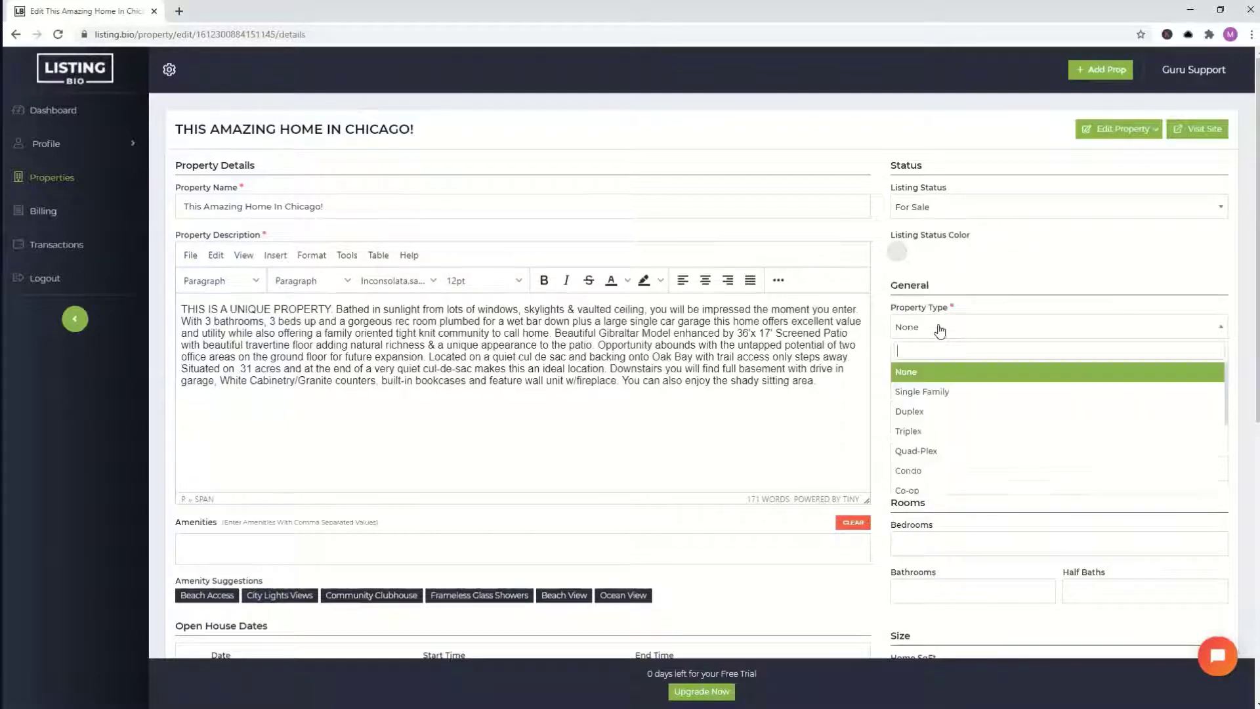
left_click(944, 393)
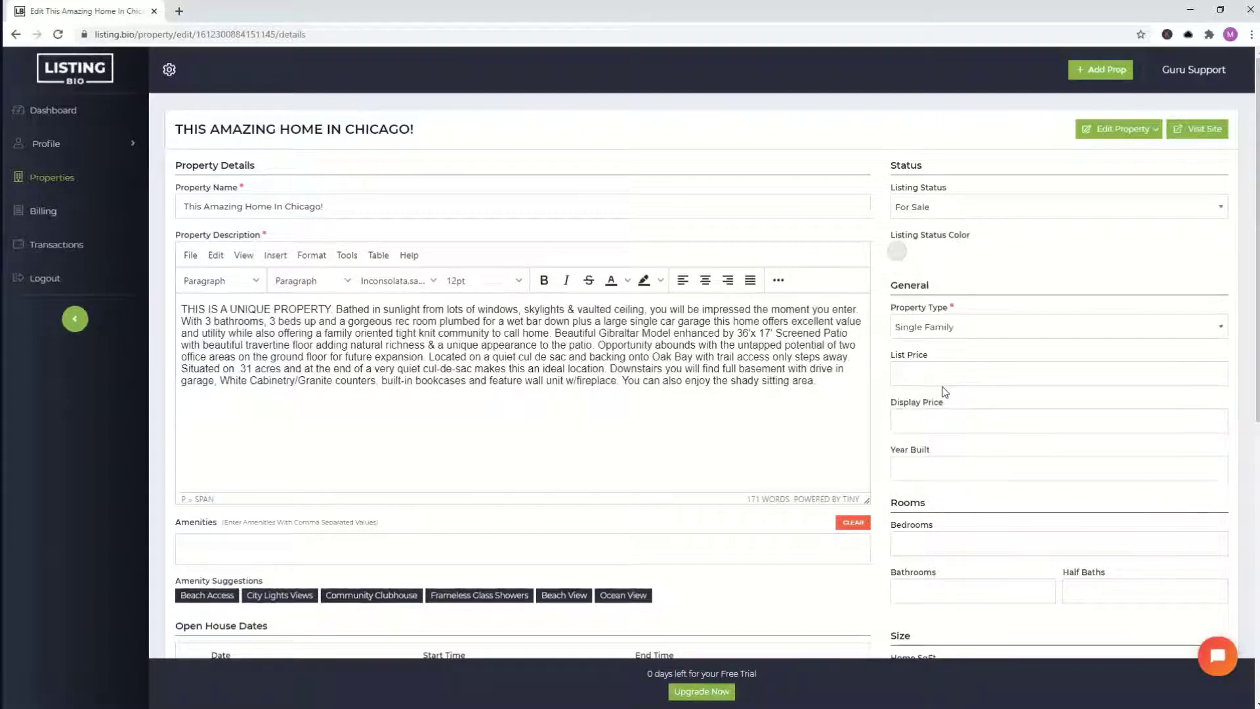
left_click(939, 374)
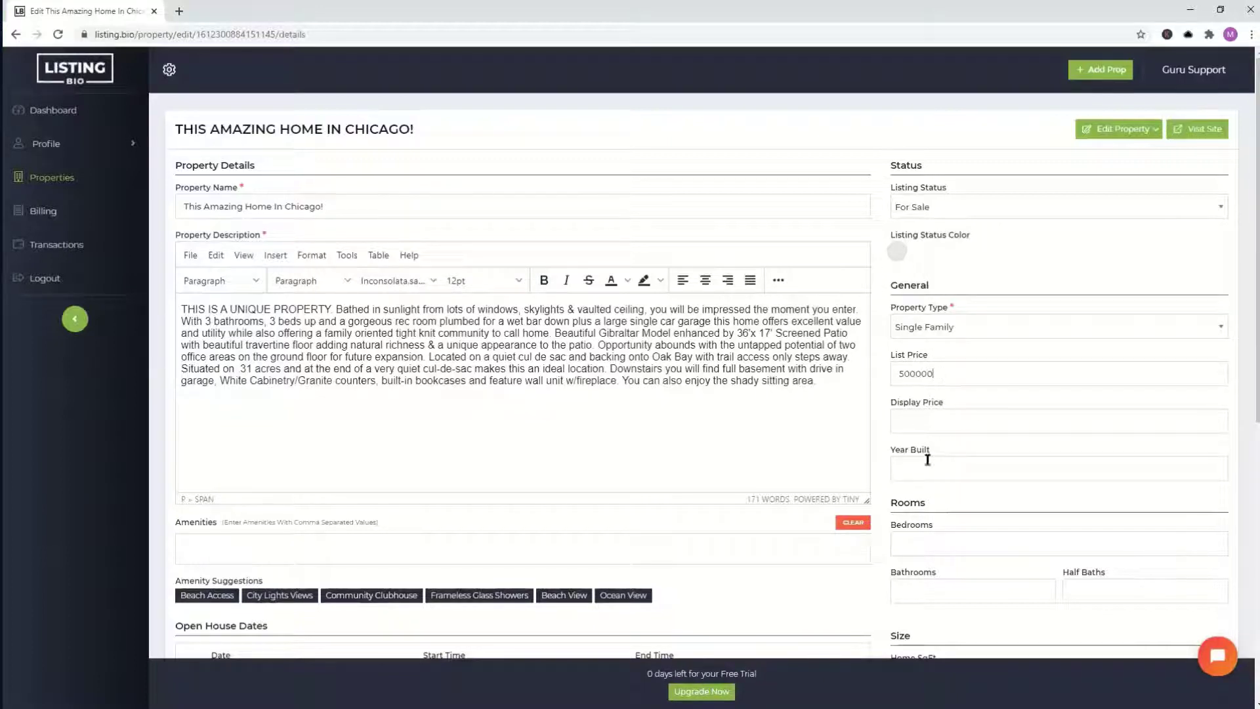
- Enter 1970 as the year built and set half baths to 1
left_click_drag(1246, 366, 1246, 436)
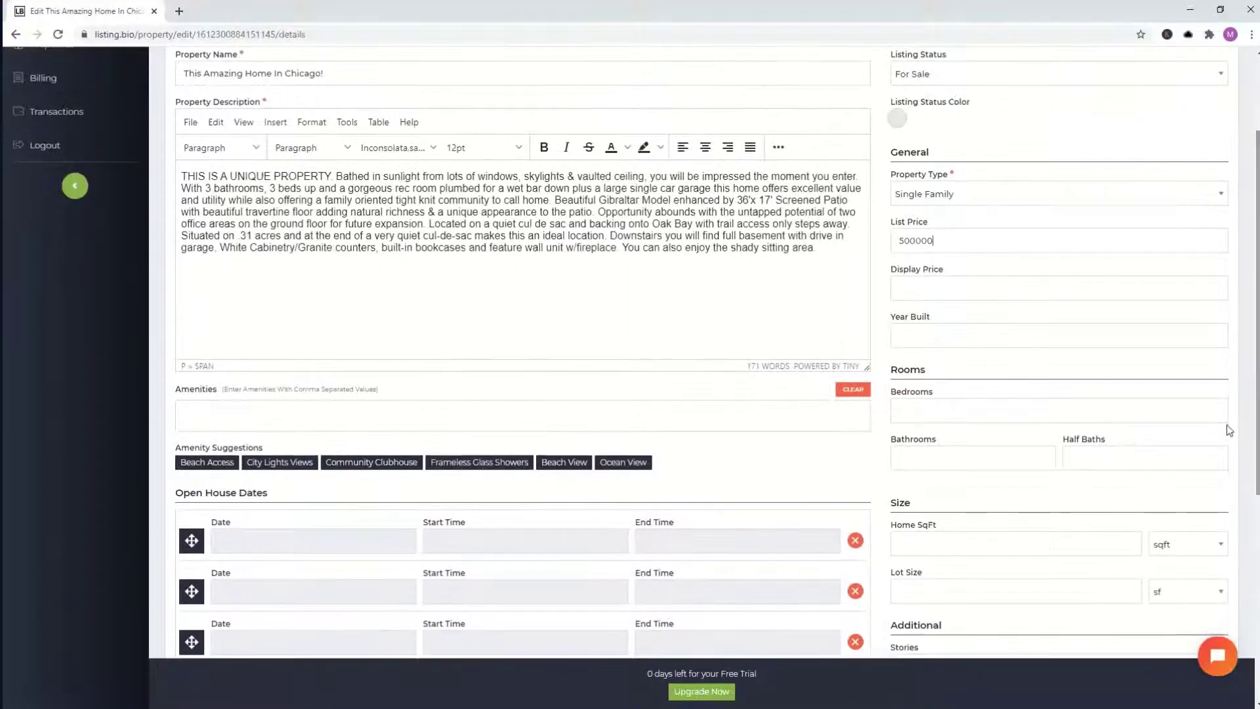
left_click(933, 333)
type("1970")
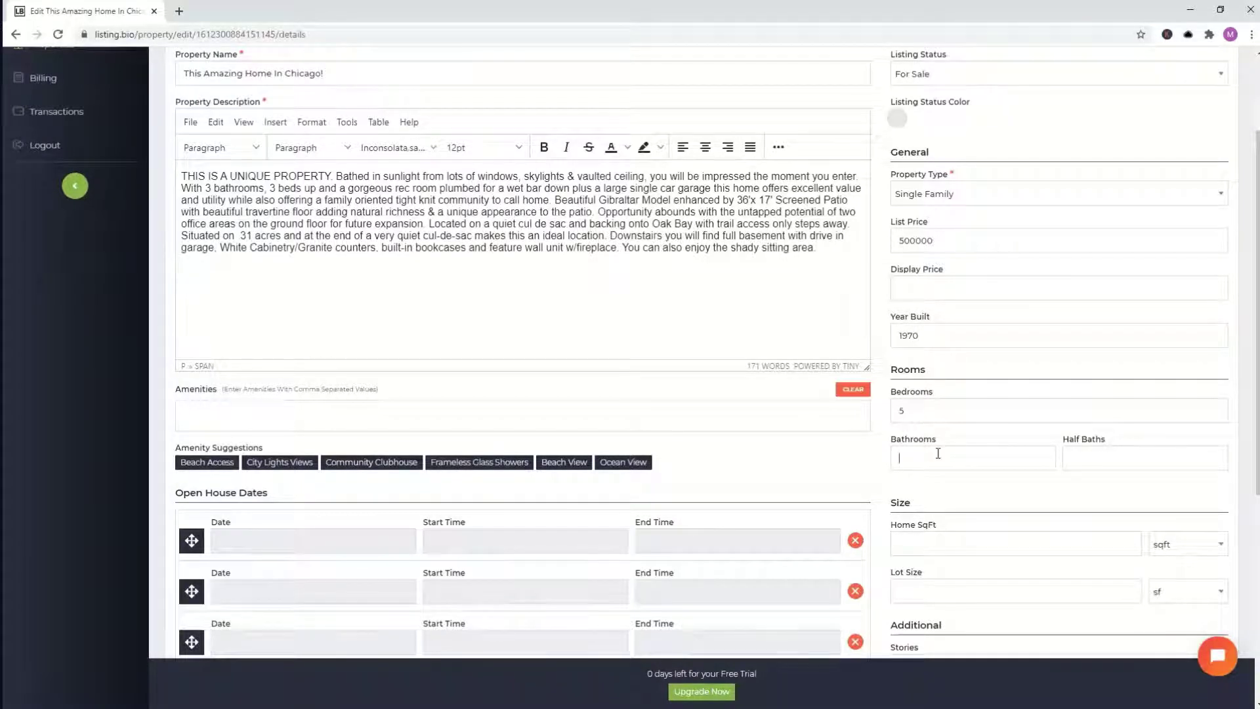
left_click(1168, 453)
- Enter 3000 sq ft of living space and a 2.1-acre lot size
scroll(1244, 503, "down", 2)
scroll(1244, 503, "down", 1)
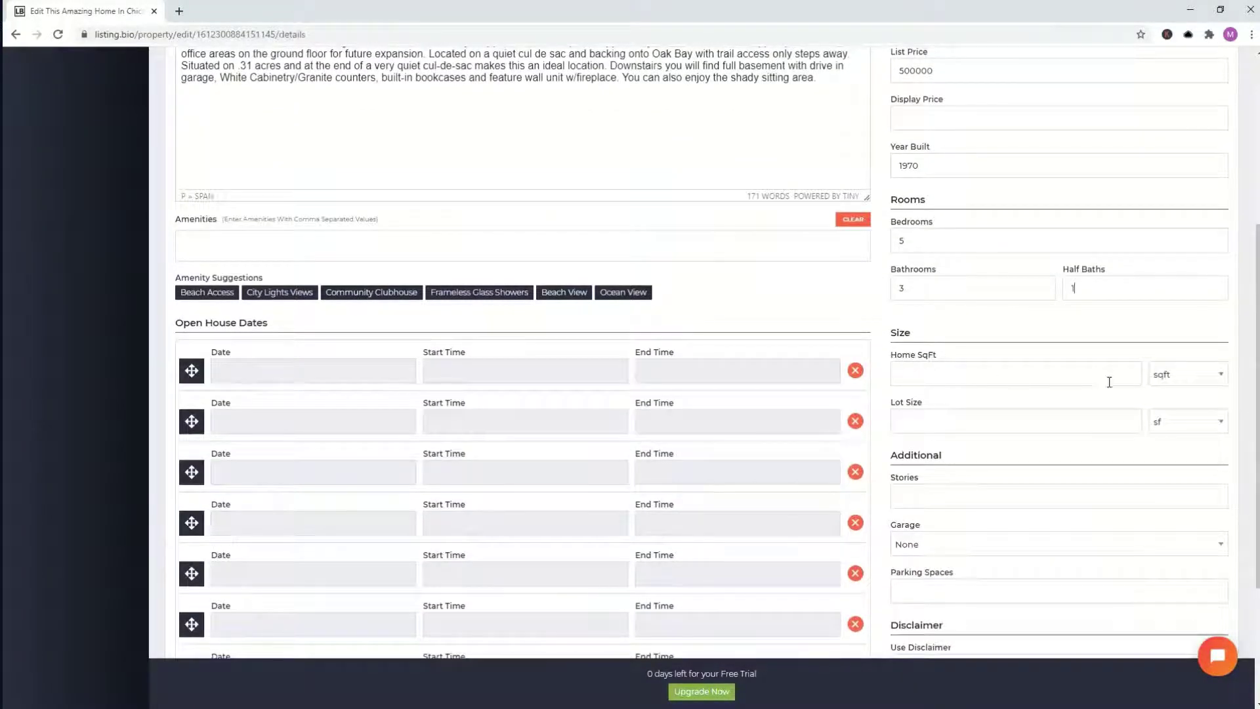
type("3000")
left_click(1169, 422)
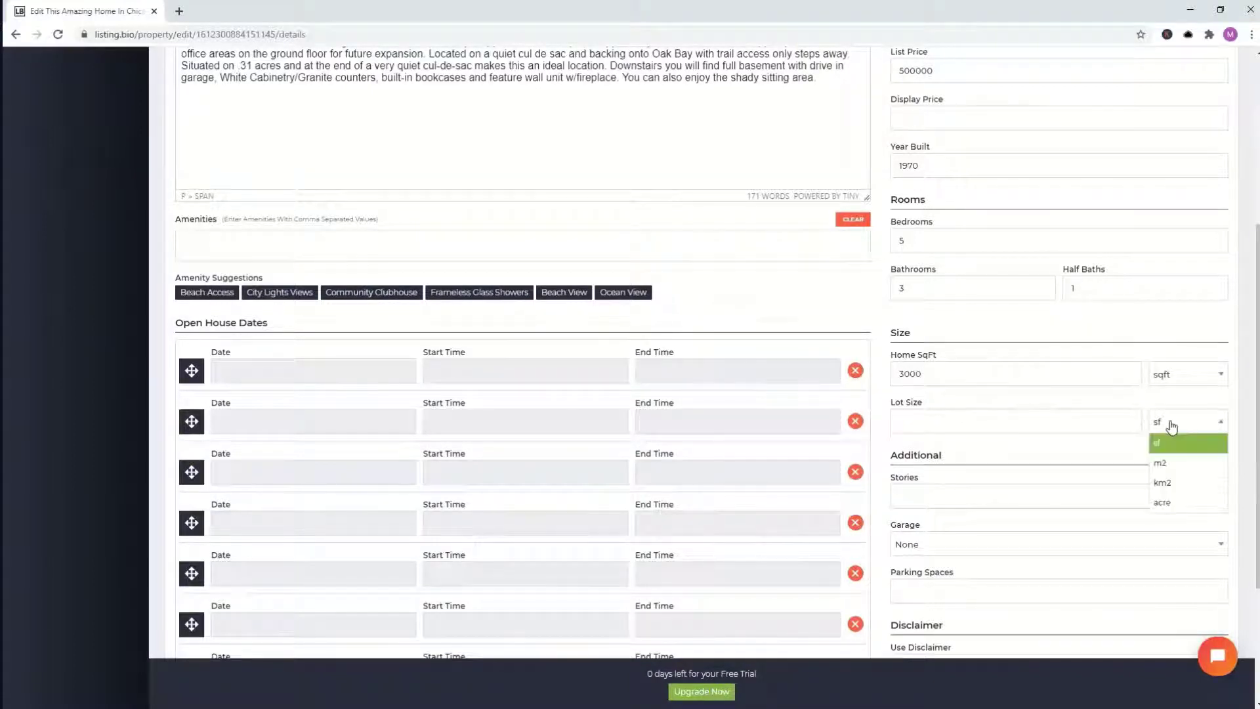
left_click(1172, 505)
left_click(959, 421)
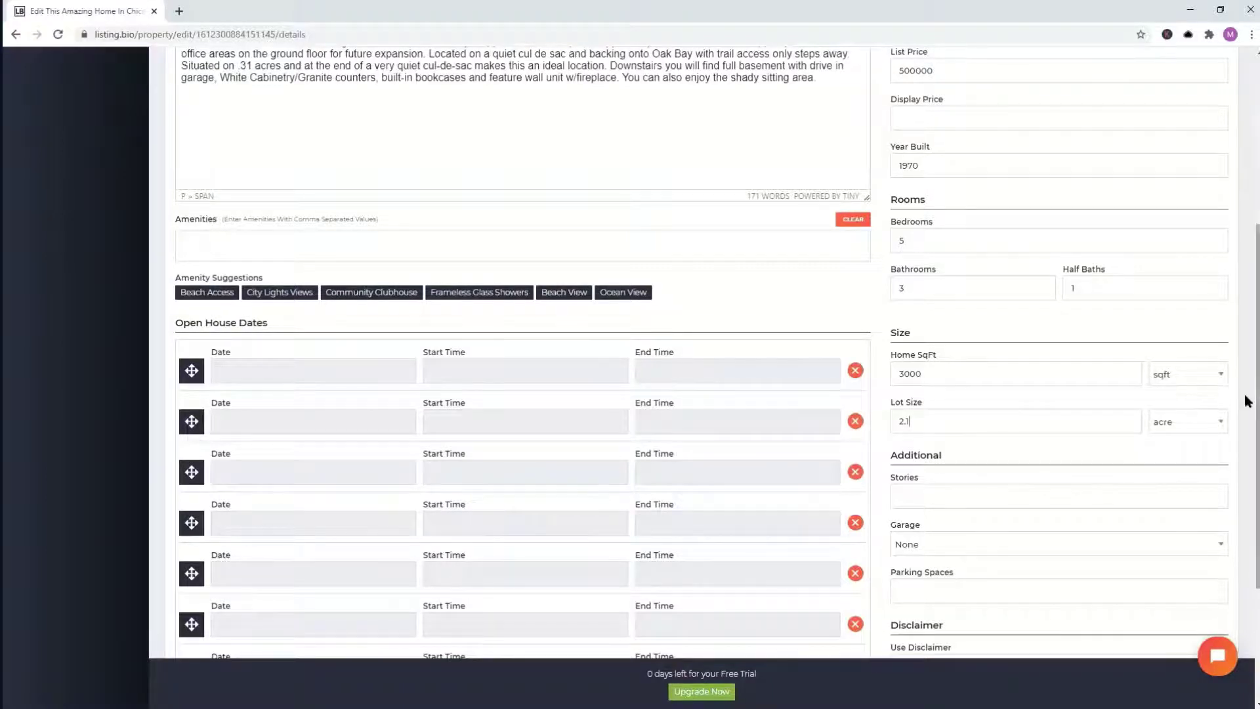
scroll(1246, 396, "down", 2)
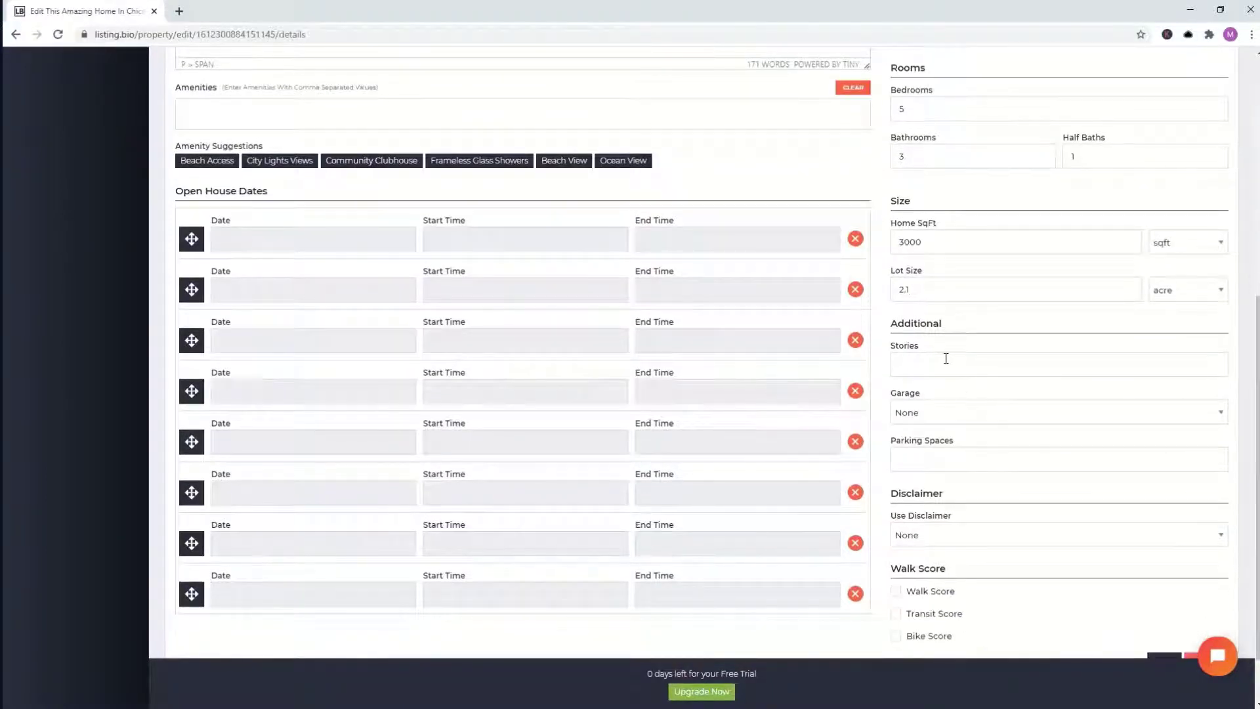
type("2")
- Set the garage to Detached with 2 parking spaces
left_click(960, 412)
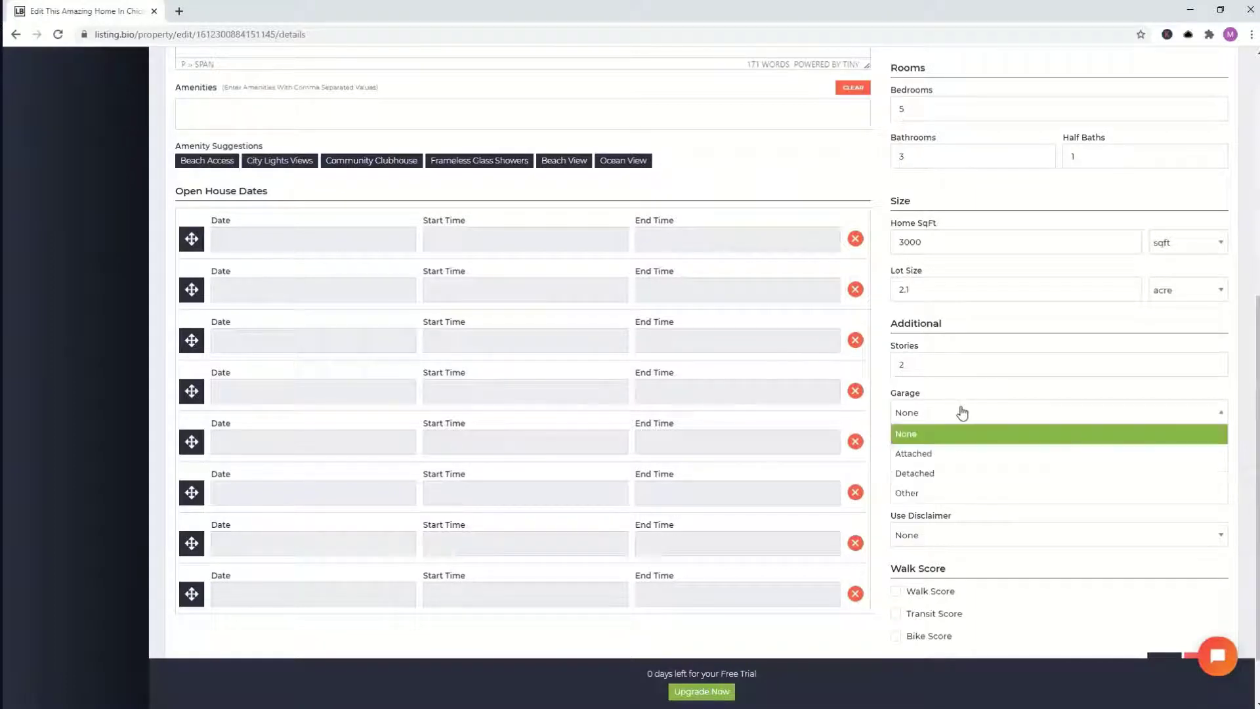
left_click(939, 478)
left_click(936, 459)
type("2")
- Keep the disclaimer at None and enable Walk, Transit and Bike Scores
left_click_drag(1250, 454, 1250, 505)
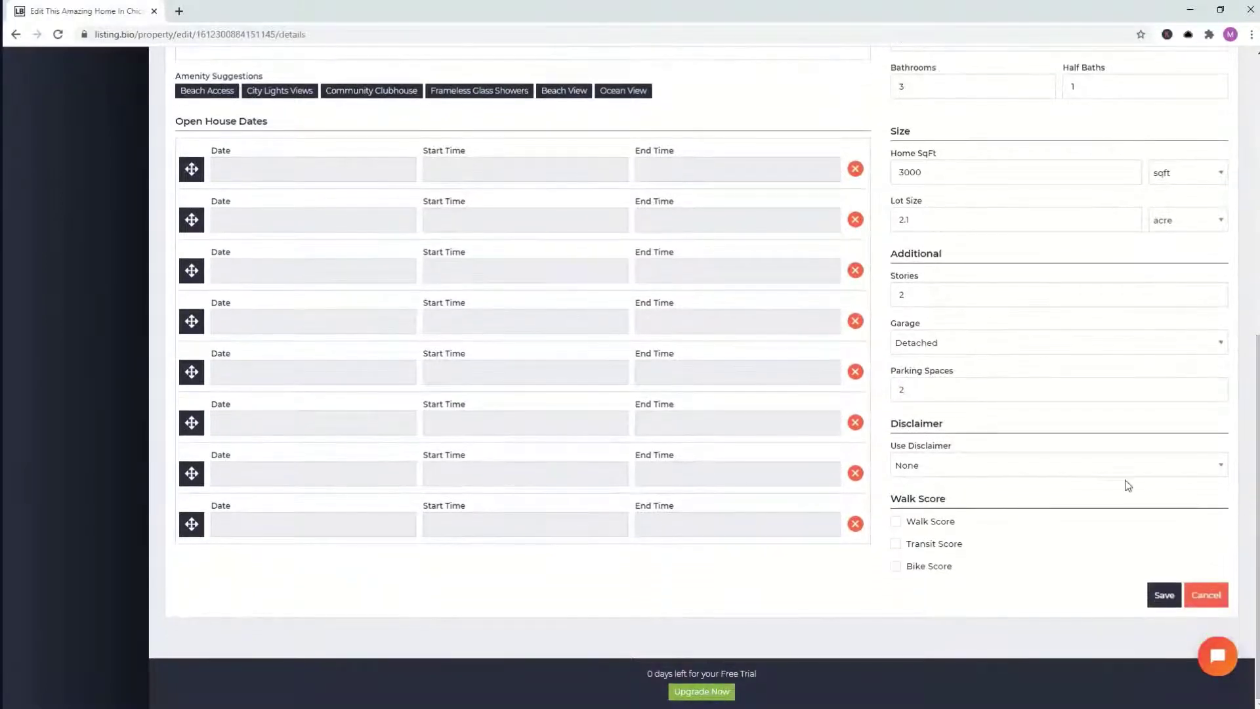
left_click(1014, 465)
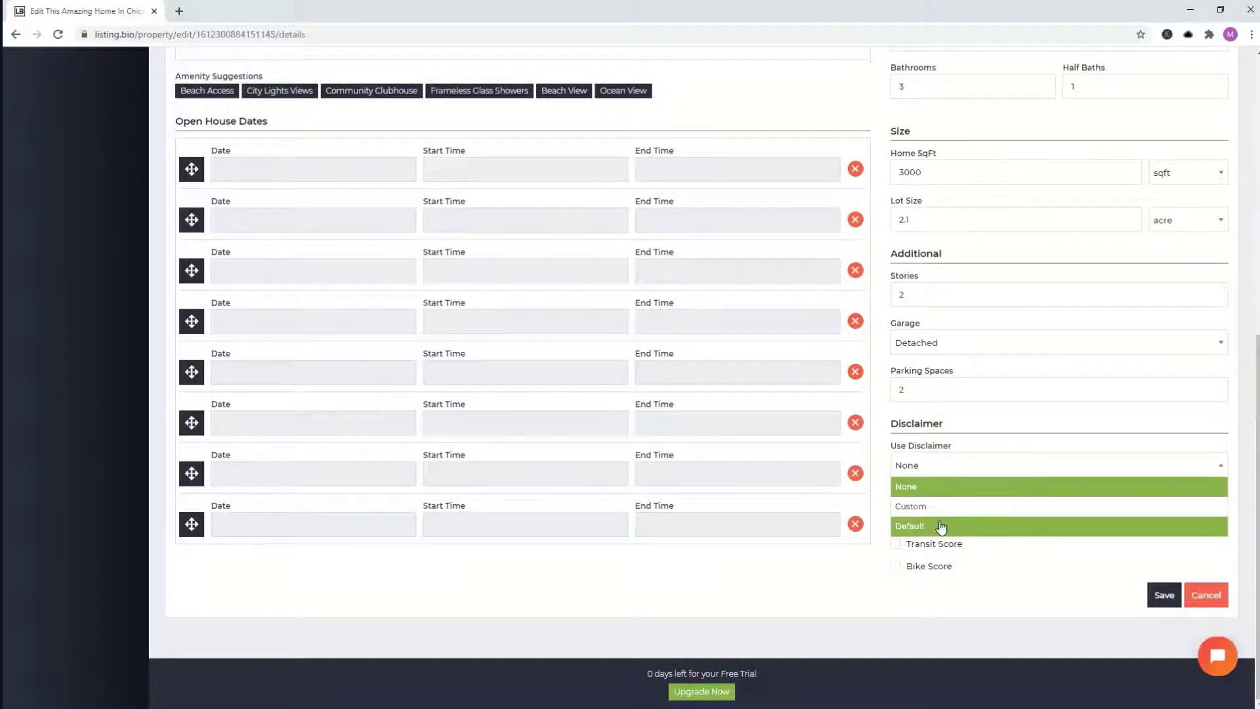
left_click(1242, 422)
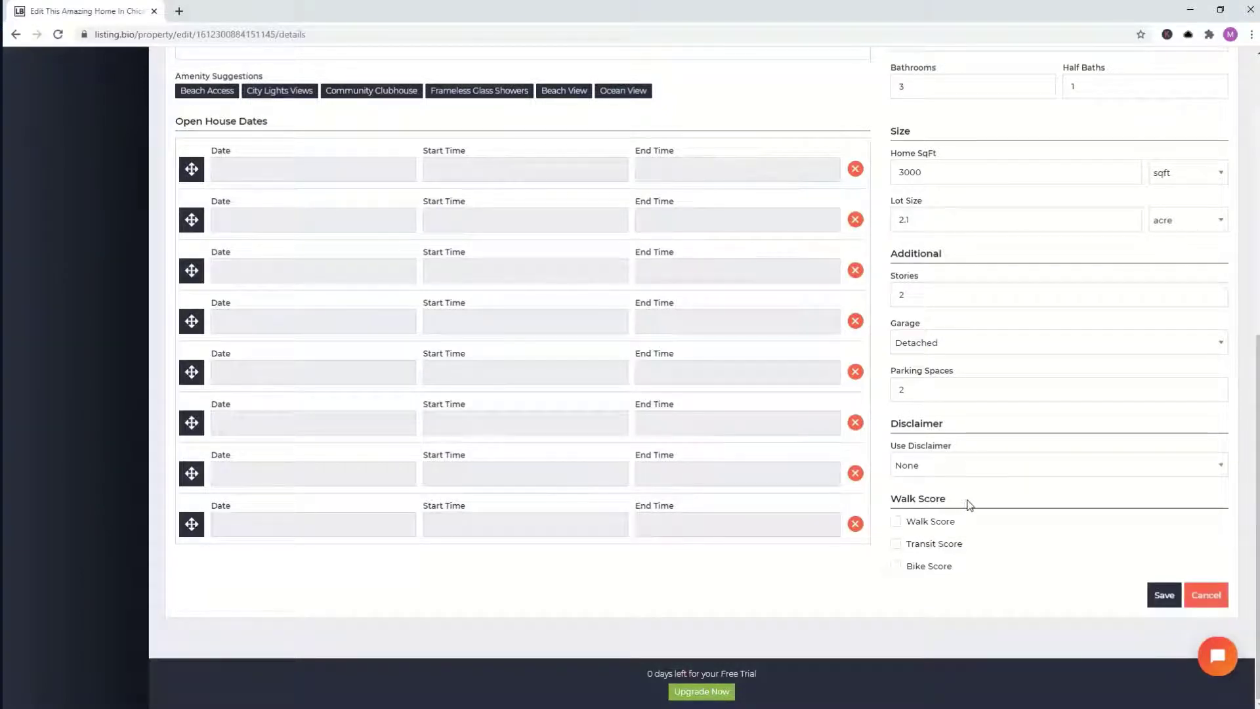
left_click(896, 522)
left_click(896, 545)
left_click(896, 566)
- Tag amenities Beach Access, City Lights Views, Ocean View and Clubhouse, then review the form's end
left_click_drag(1249, 516, 1247, 343)
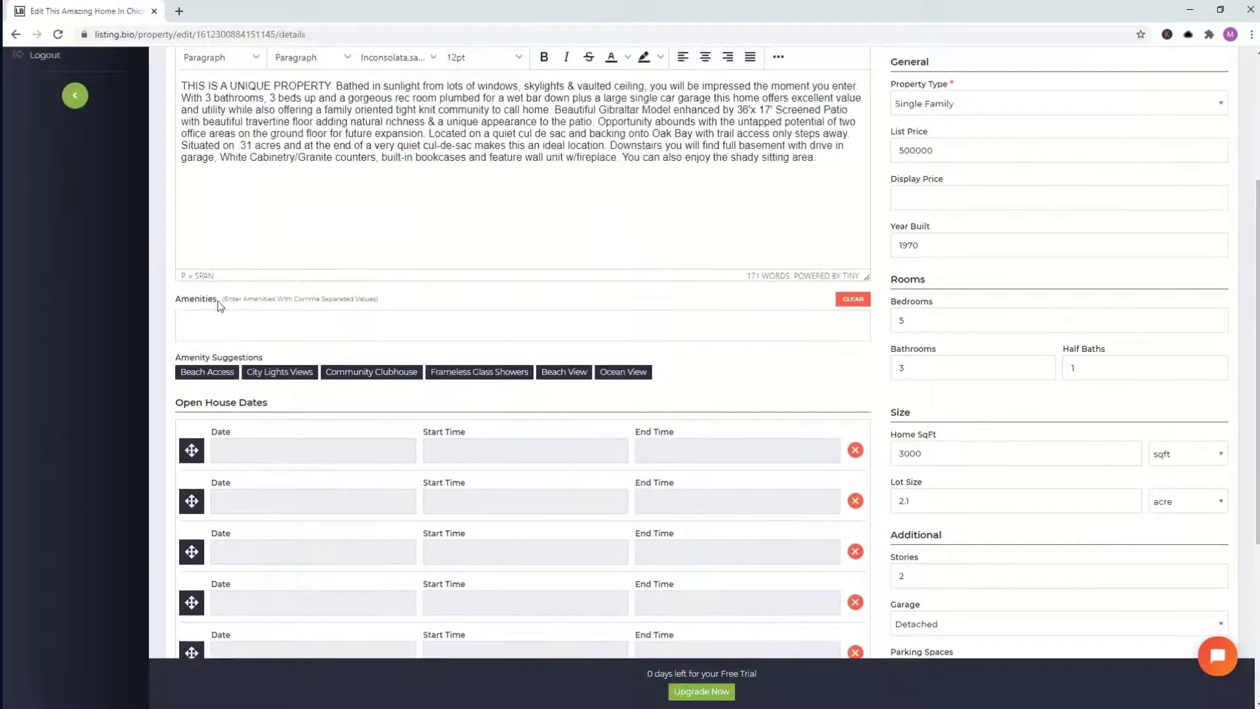
left_click(209, 373)
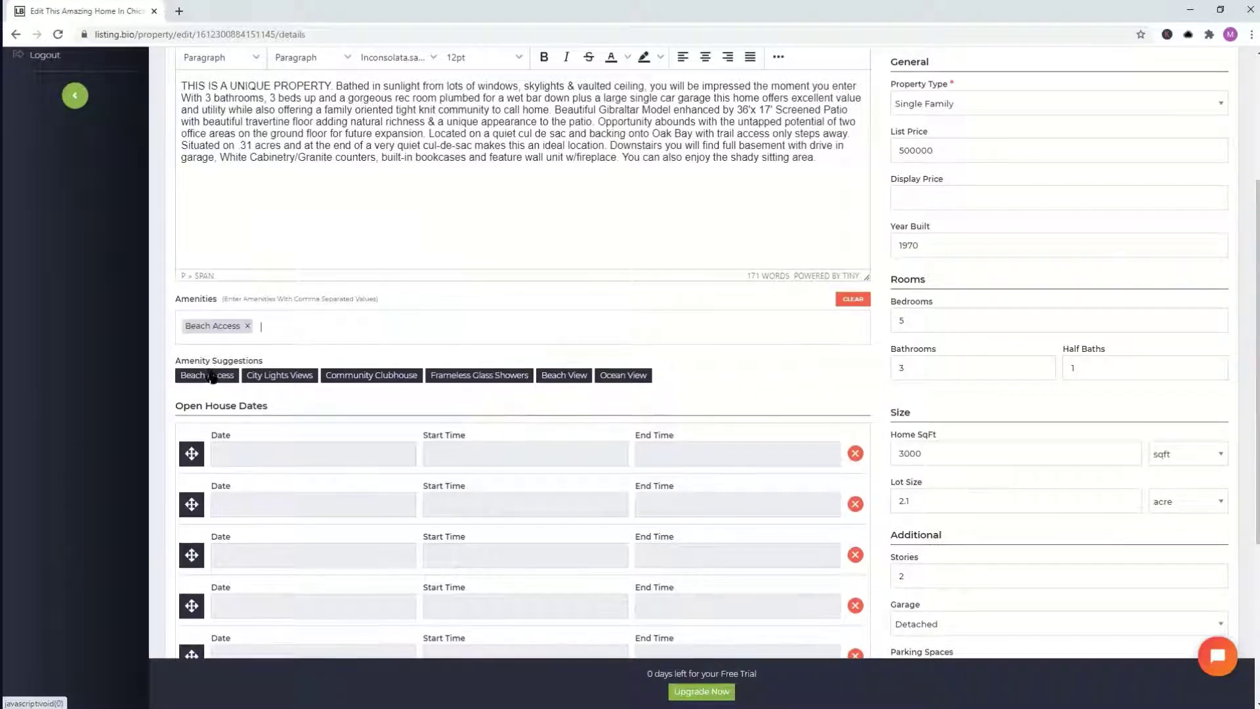
left_click(295, 379)
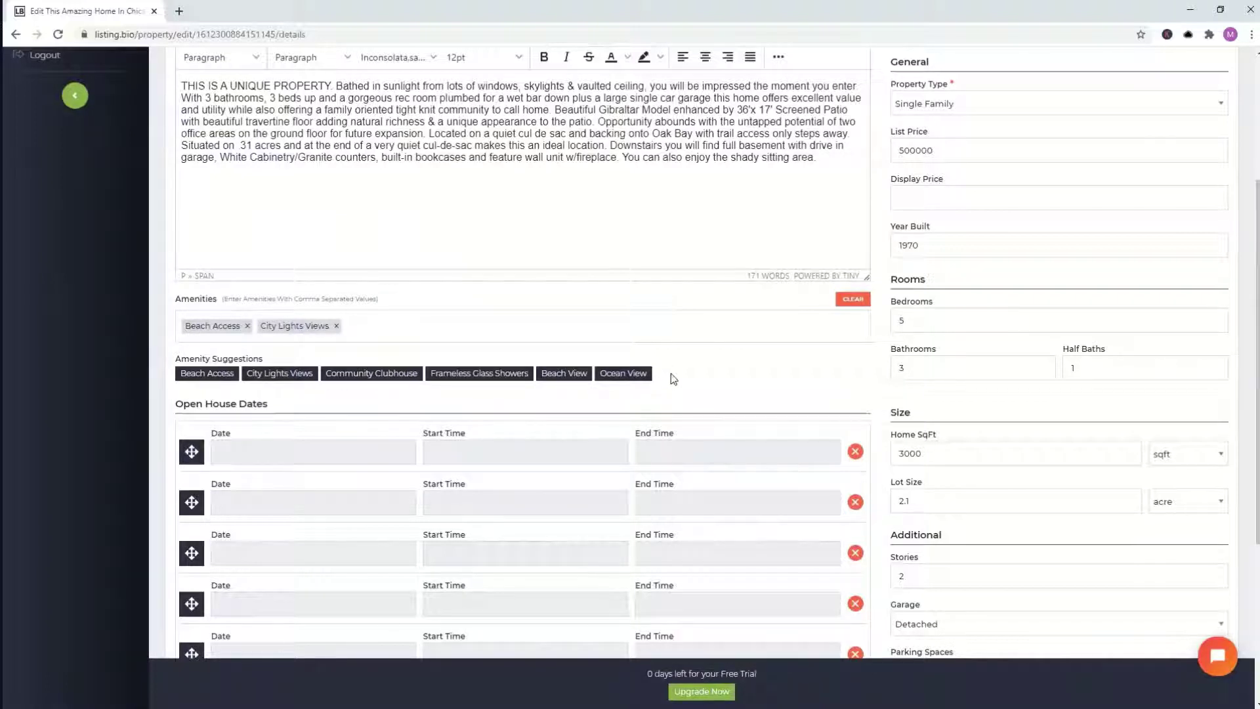
left_click(403, 328)
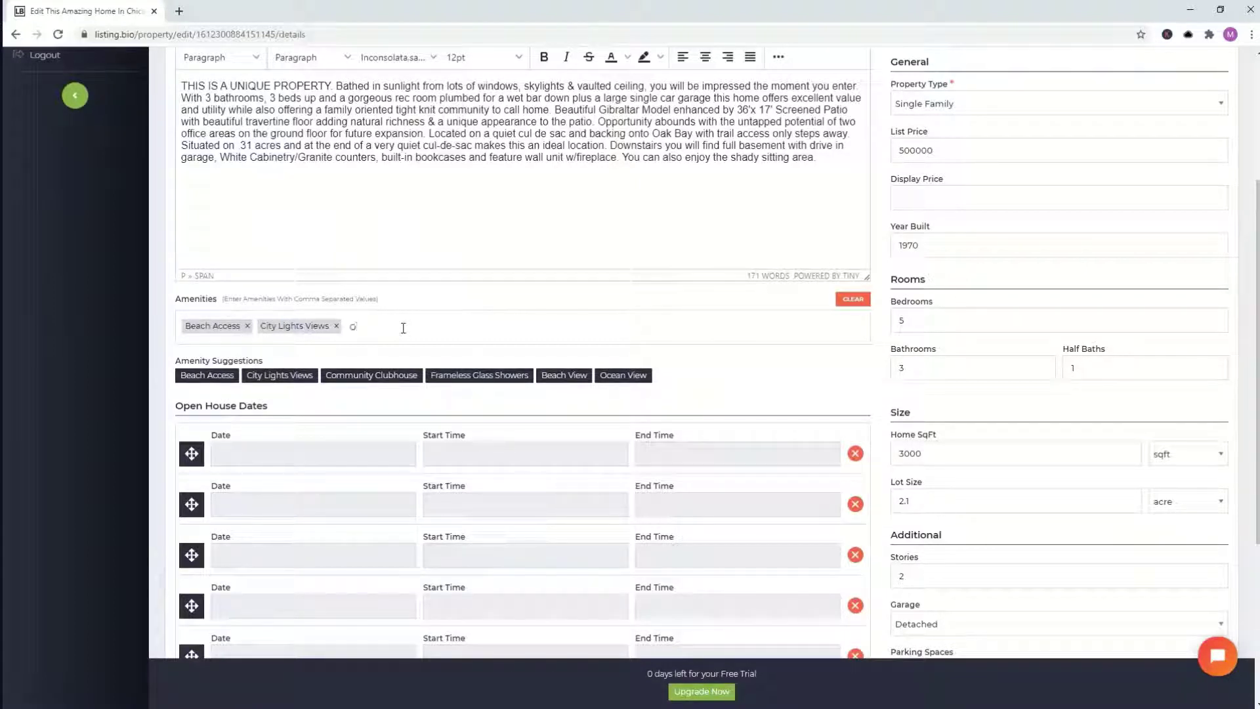
type("cean view")
key("Return")
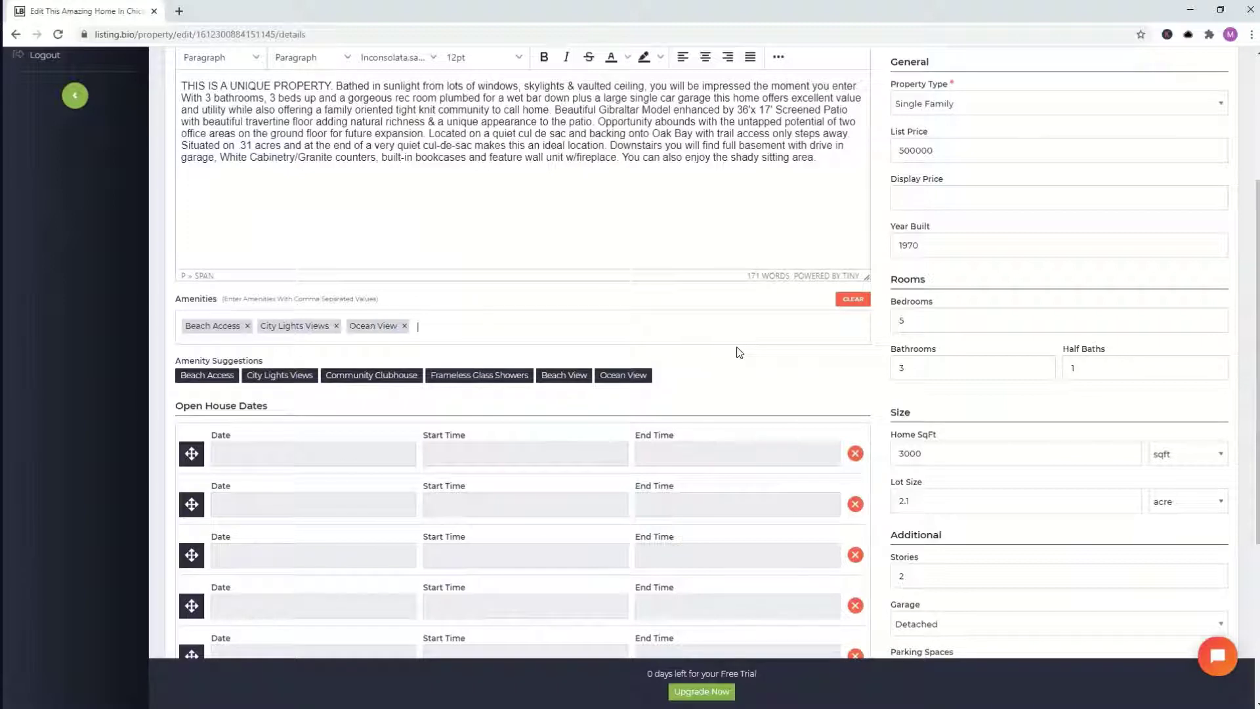
type("xlu")
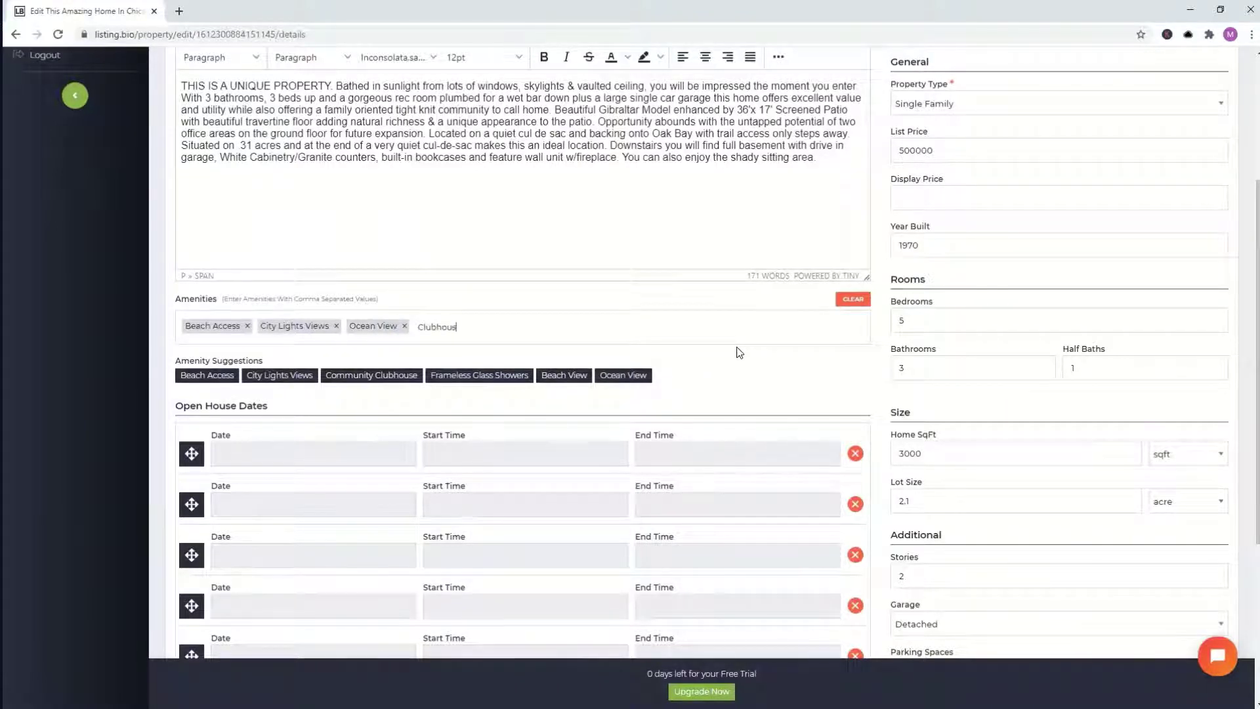
key("Return")
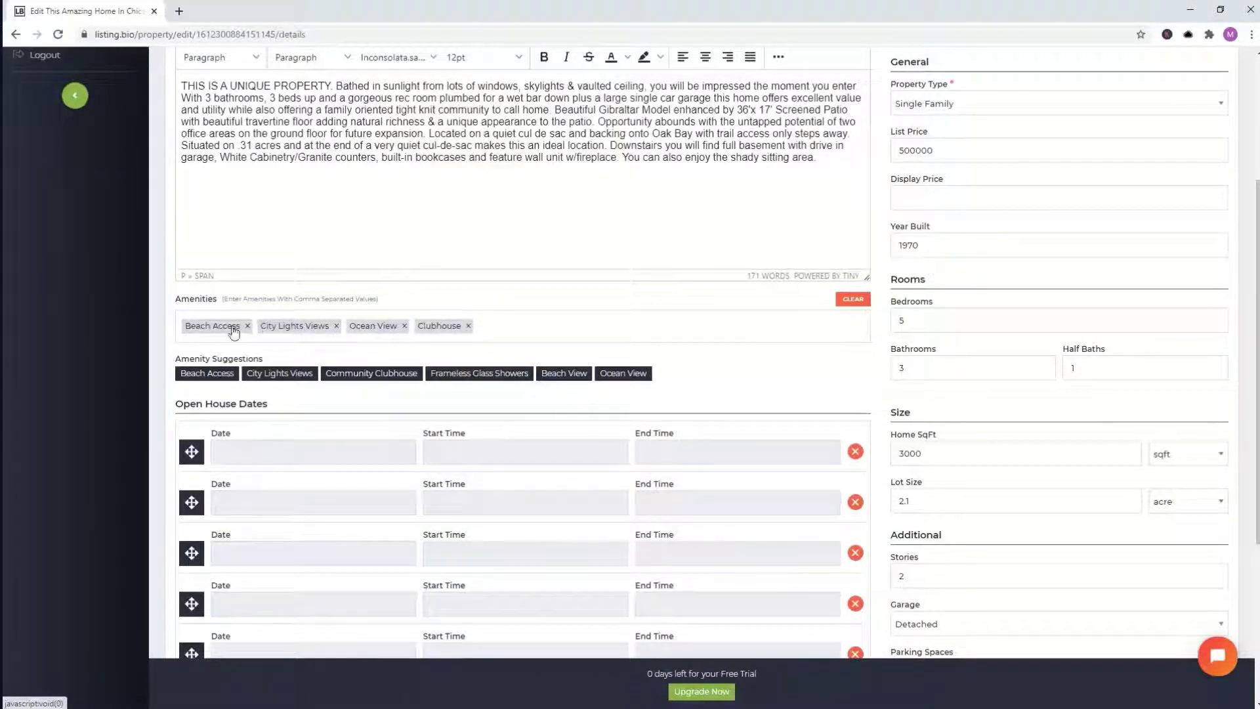
scroll(1248, 367, "down", 1)
scroll(1248, 401, "down", 3)
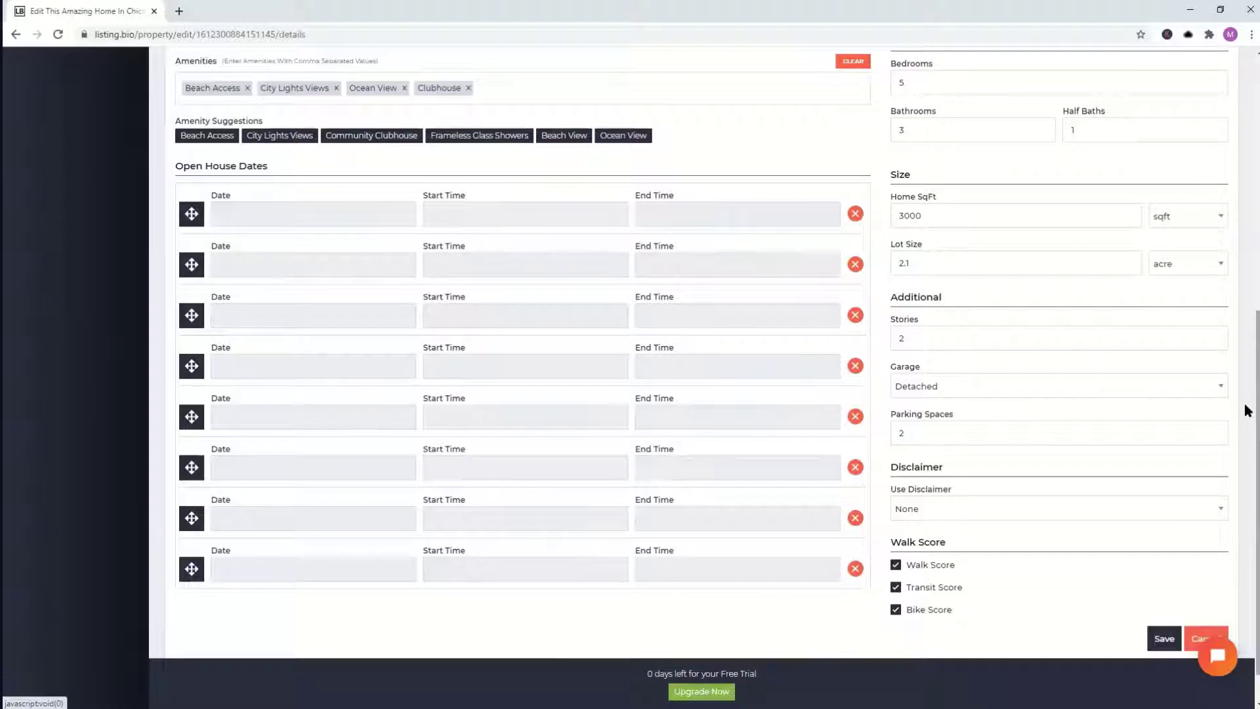
scroll(1247, 420, "down", 1)
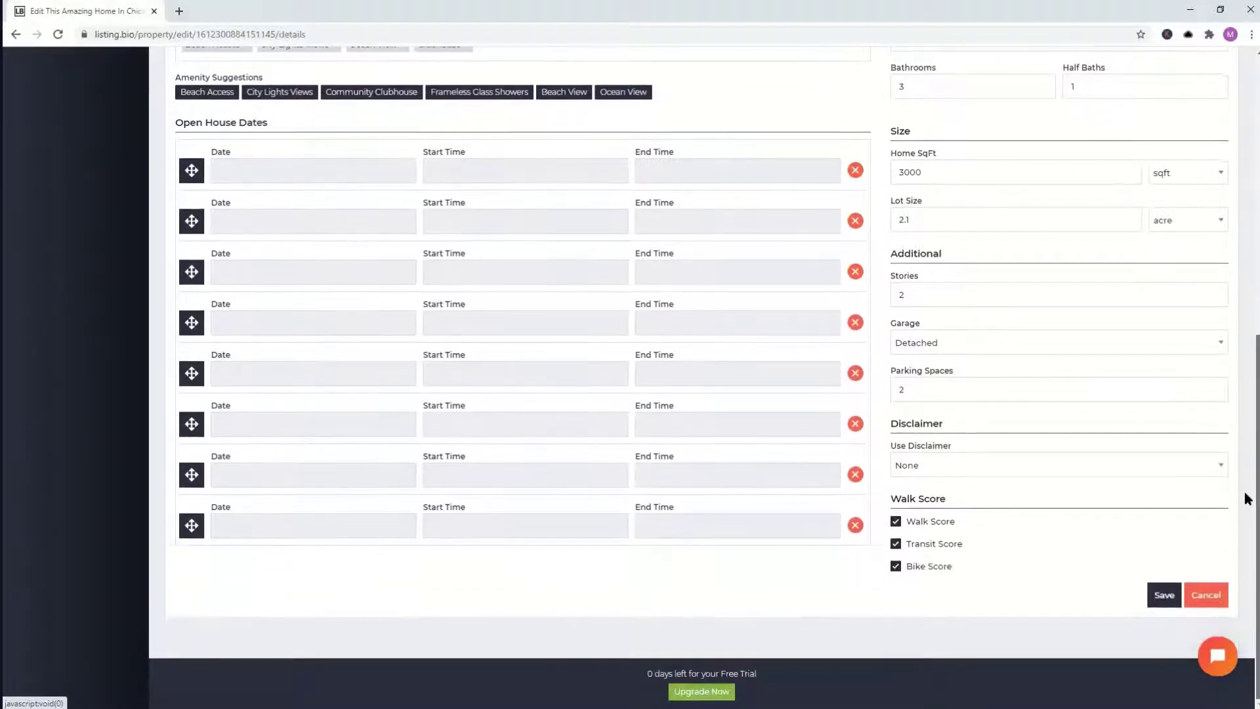
- Save the property details and go to the property's Foto Hut photos page
left_click(1159, 601)
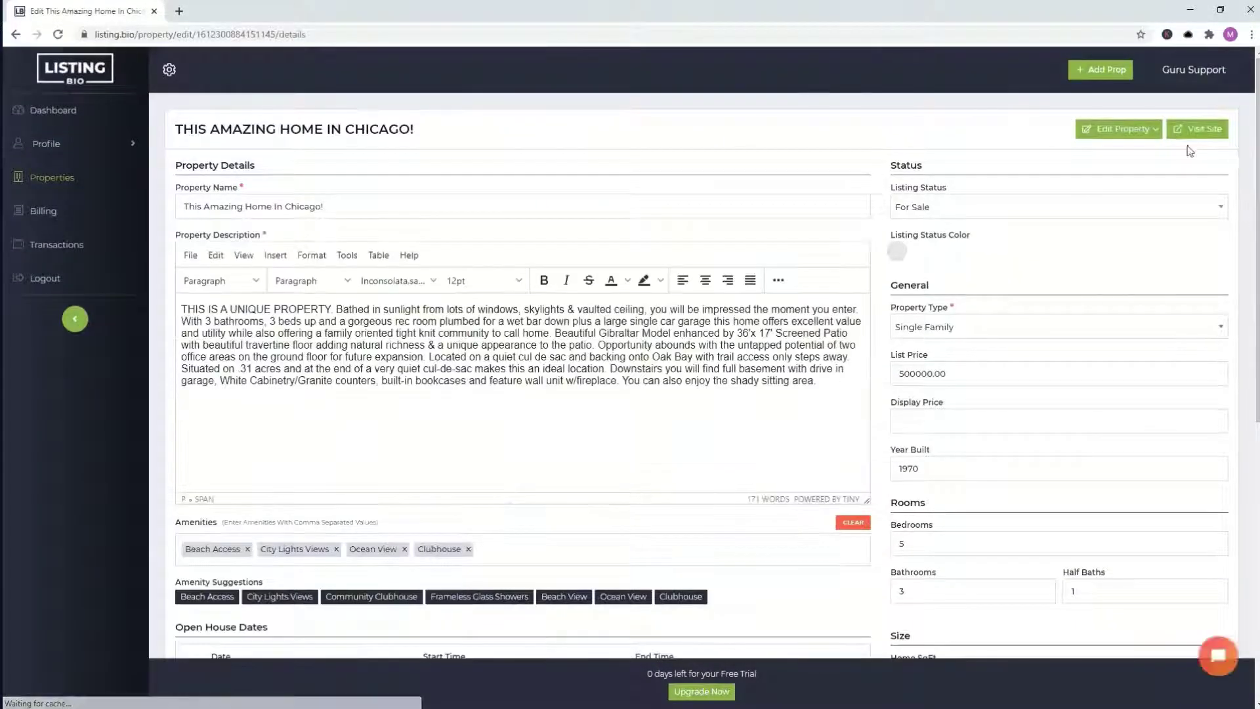
left_click(1141, 132)
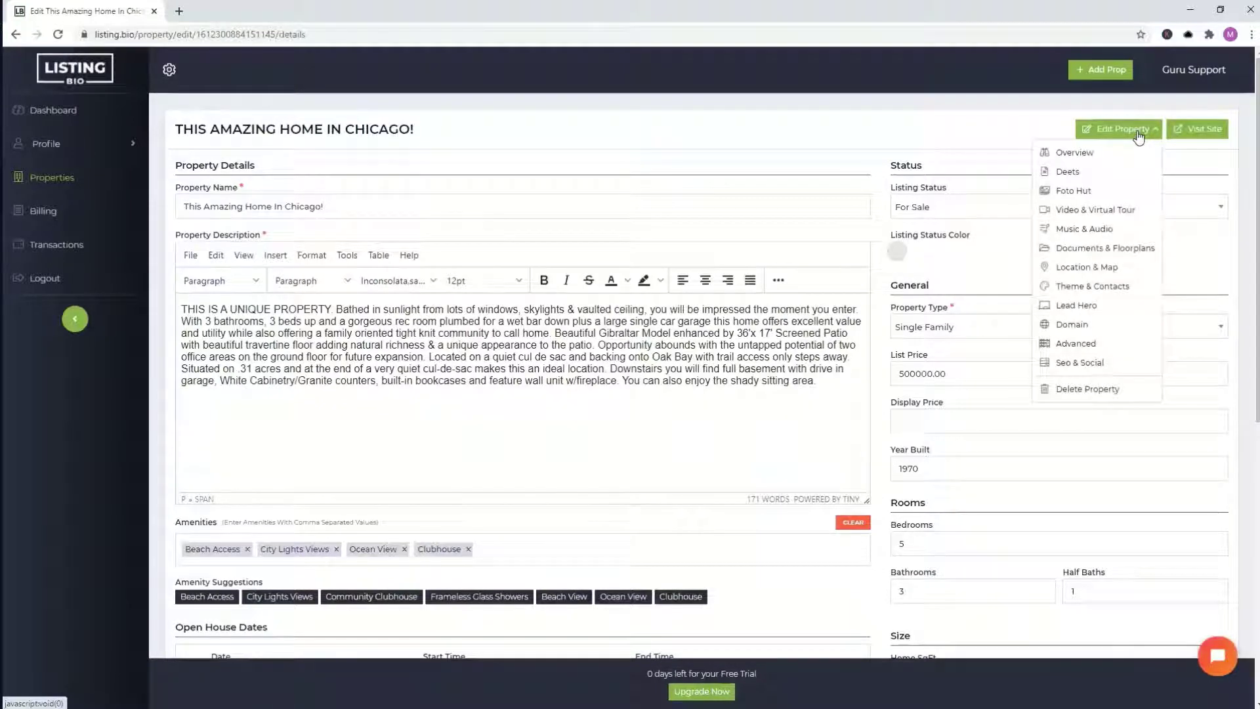
left_click(1091, 192)
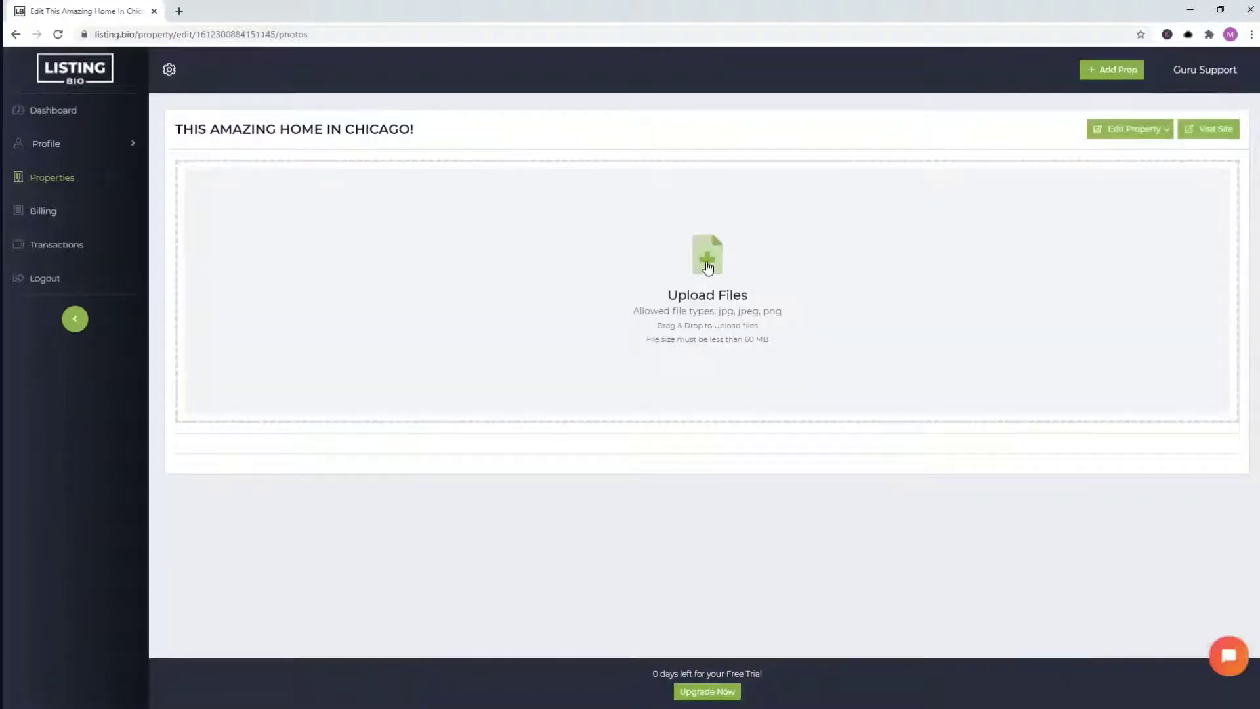
- Upload all ten staged photos from Downloads, Exterior through the last, into the gallery
left_click(707, 263)
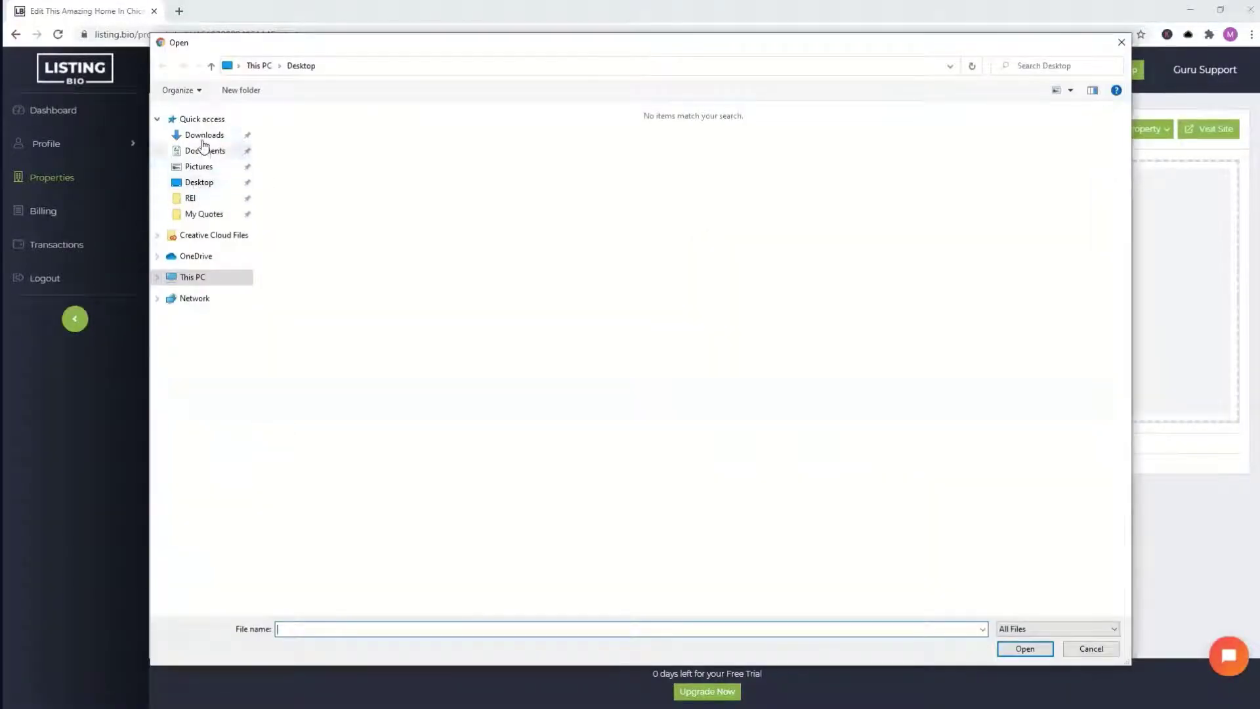
left_click(205, 138)
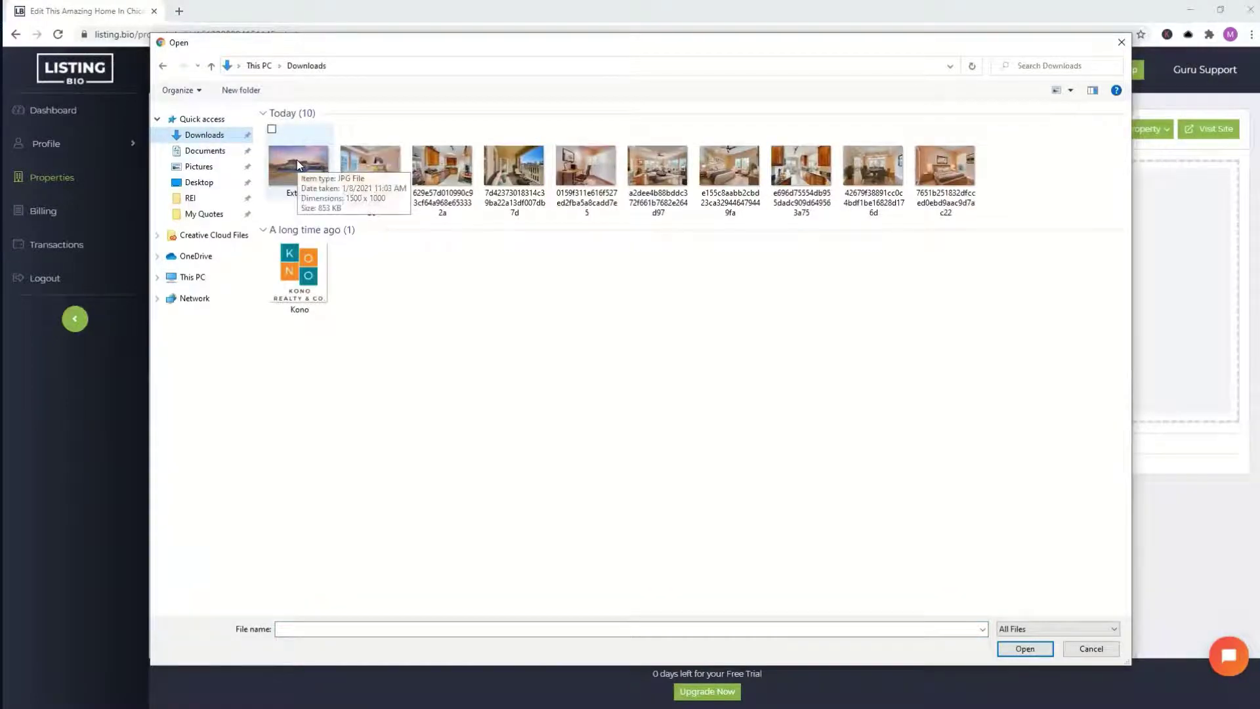
left_click(296, 164)
left_click(945, 182, "shift")
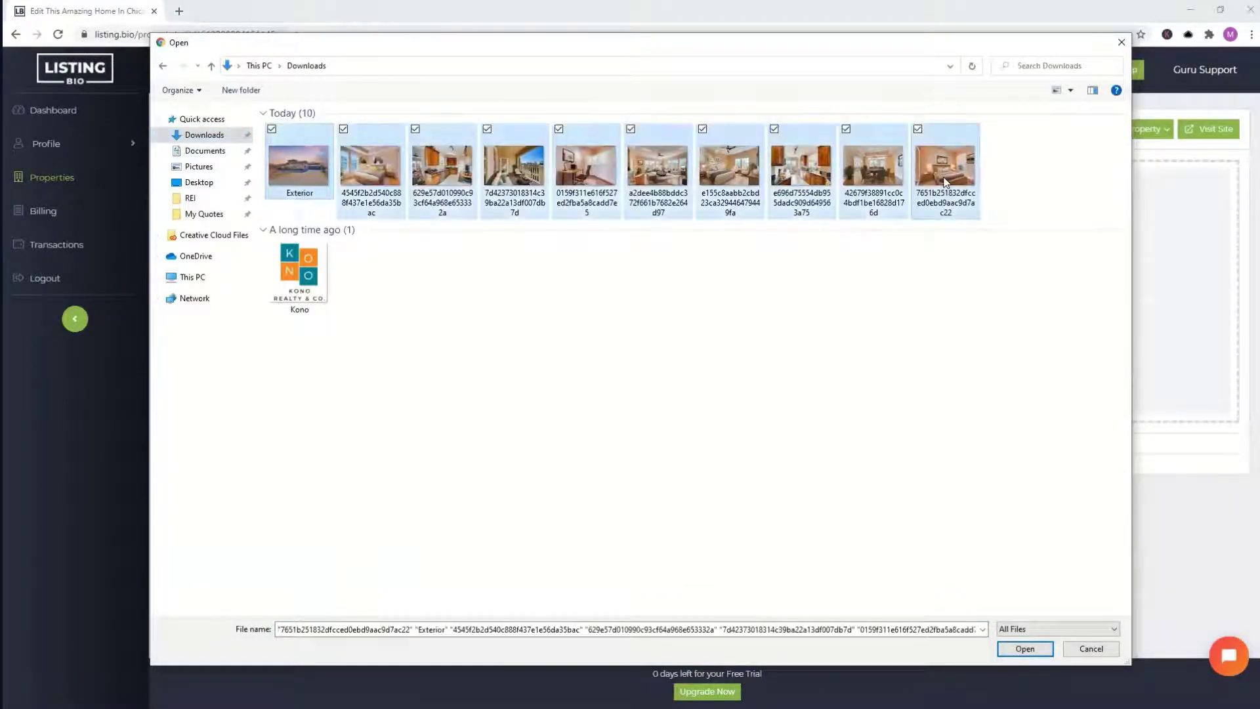
left_click(1025, 649)
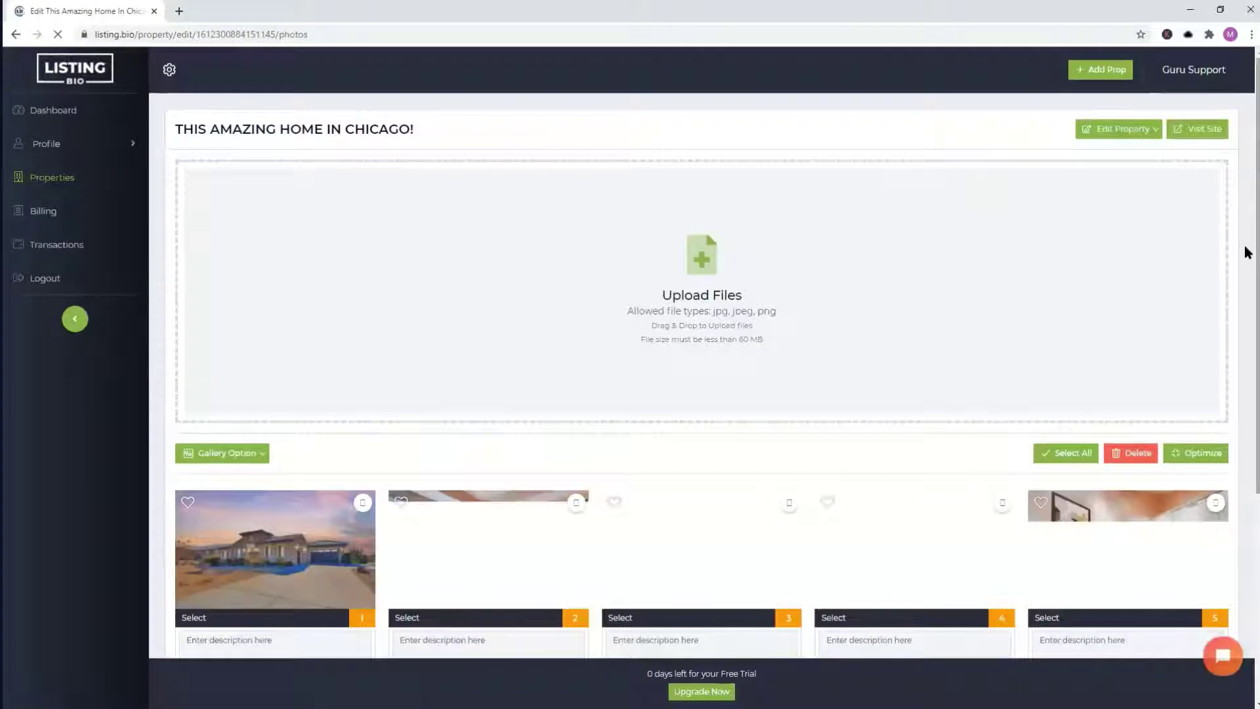
left_click_drag(1247, 254, 1248, 374)
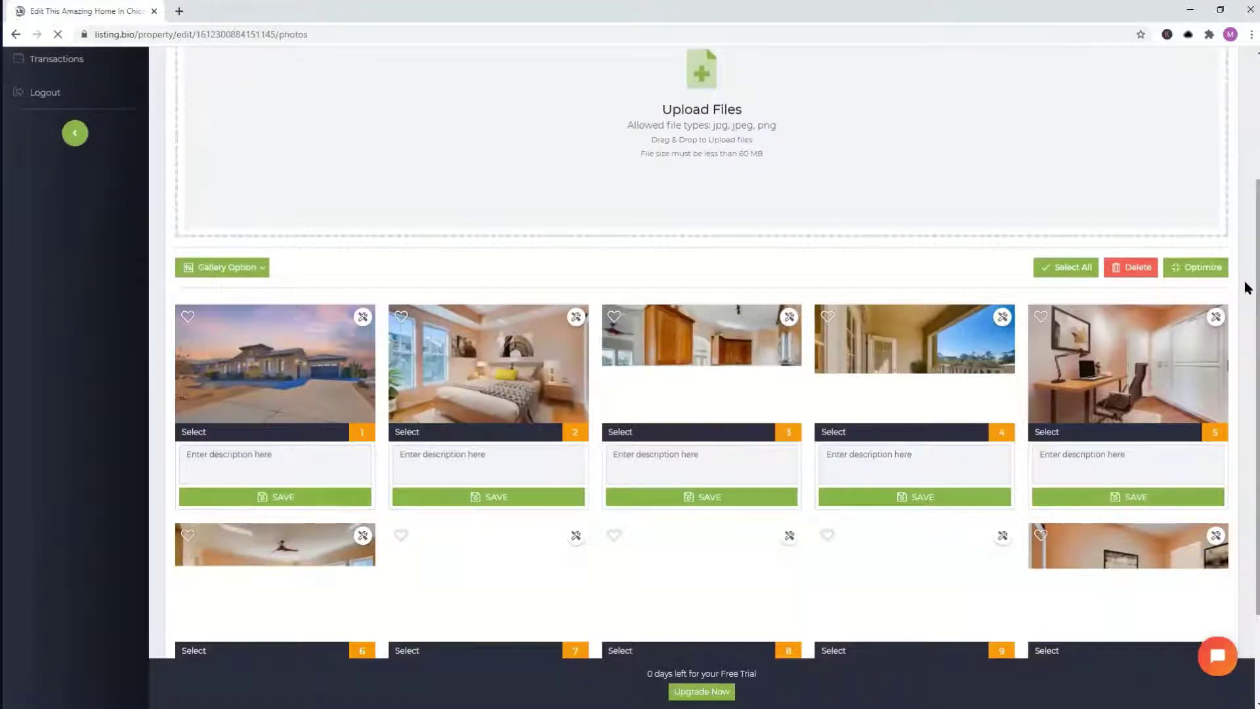
scroll(1248, 331, "down", 1)
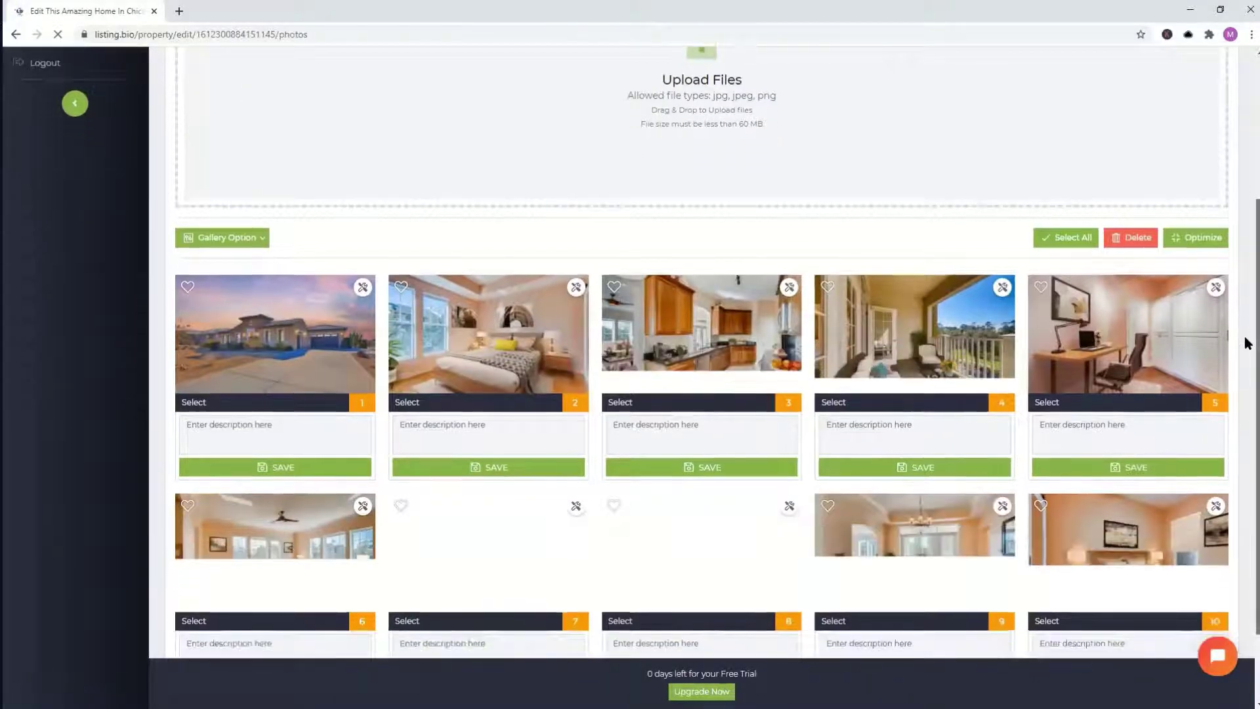
scroll(1247, 309, "up", 2)
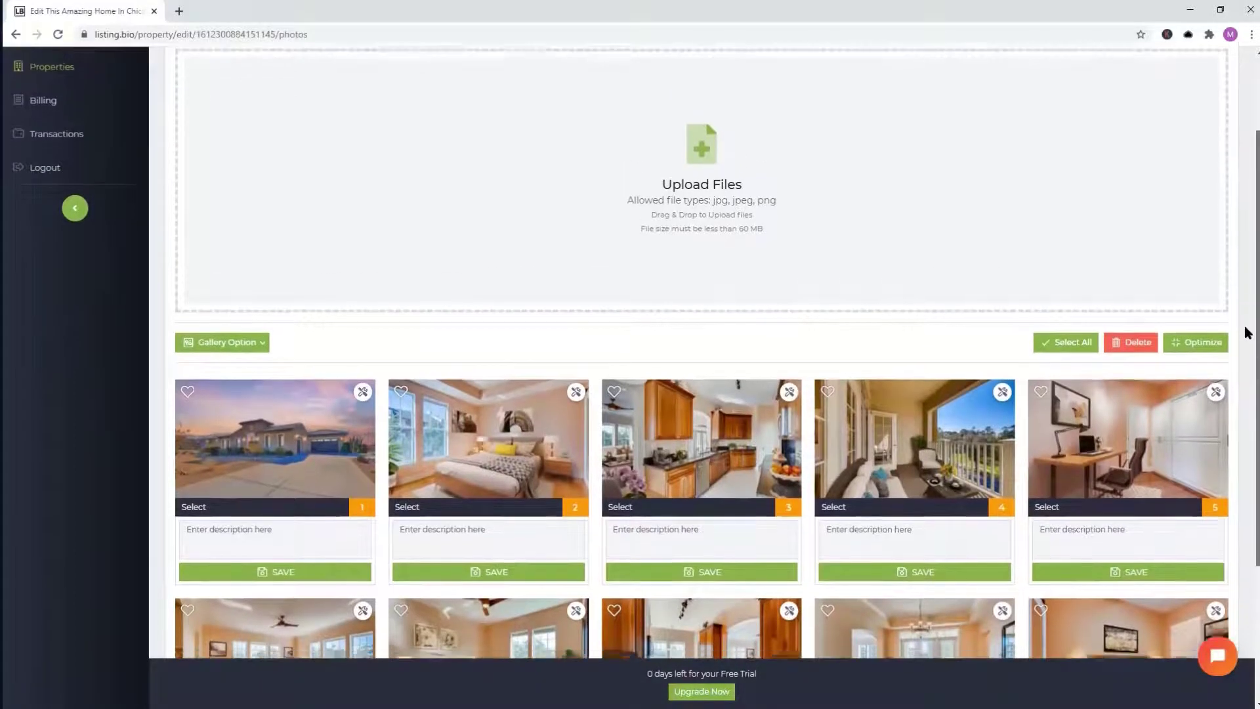
- Move the living room photo to second place and a kitchen photo to third
scroll(1247, 348, "down", 1)
scroll(1245, 367, "down", 2)
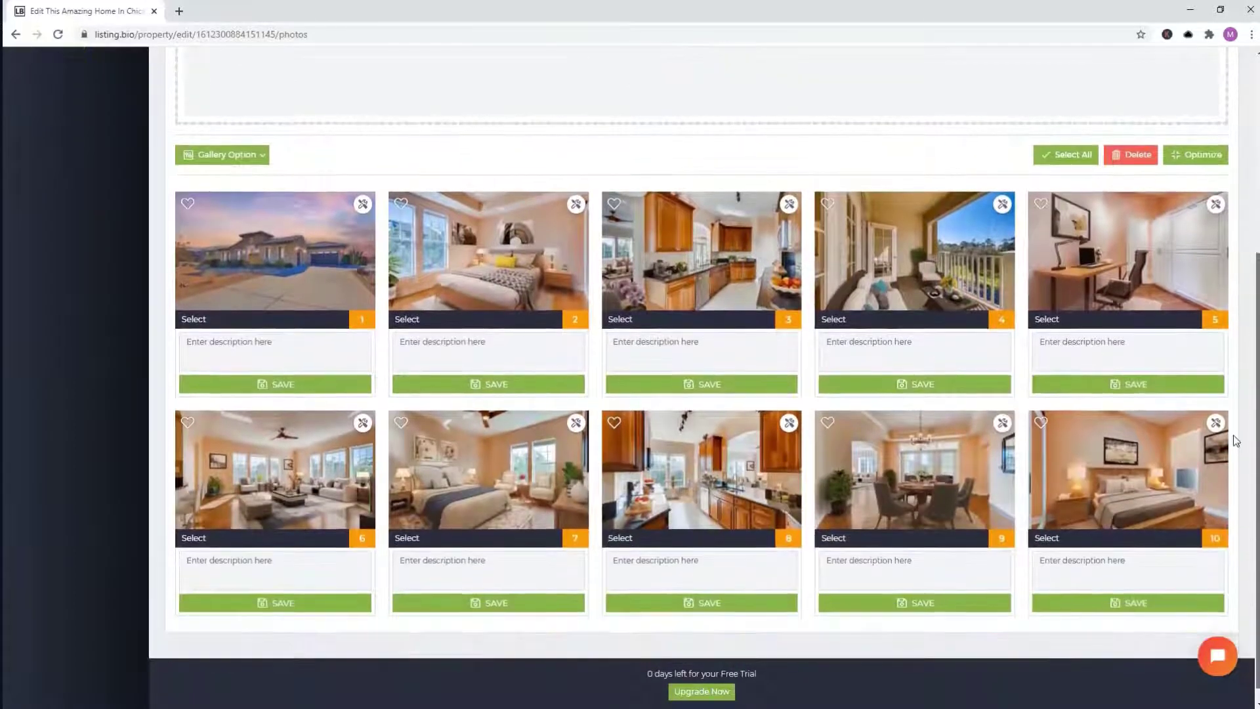
scroll(1238, 416, "up", 1)
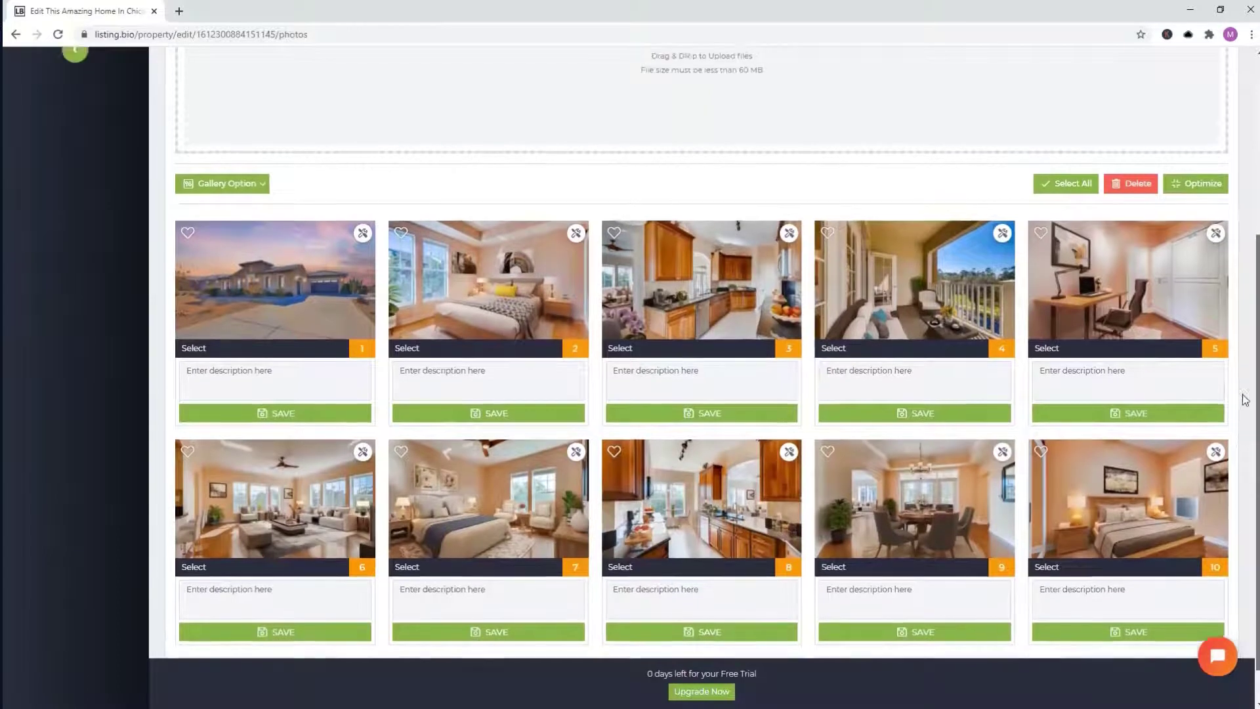
scroll(1247, 400, "down", 1)
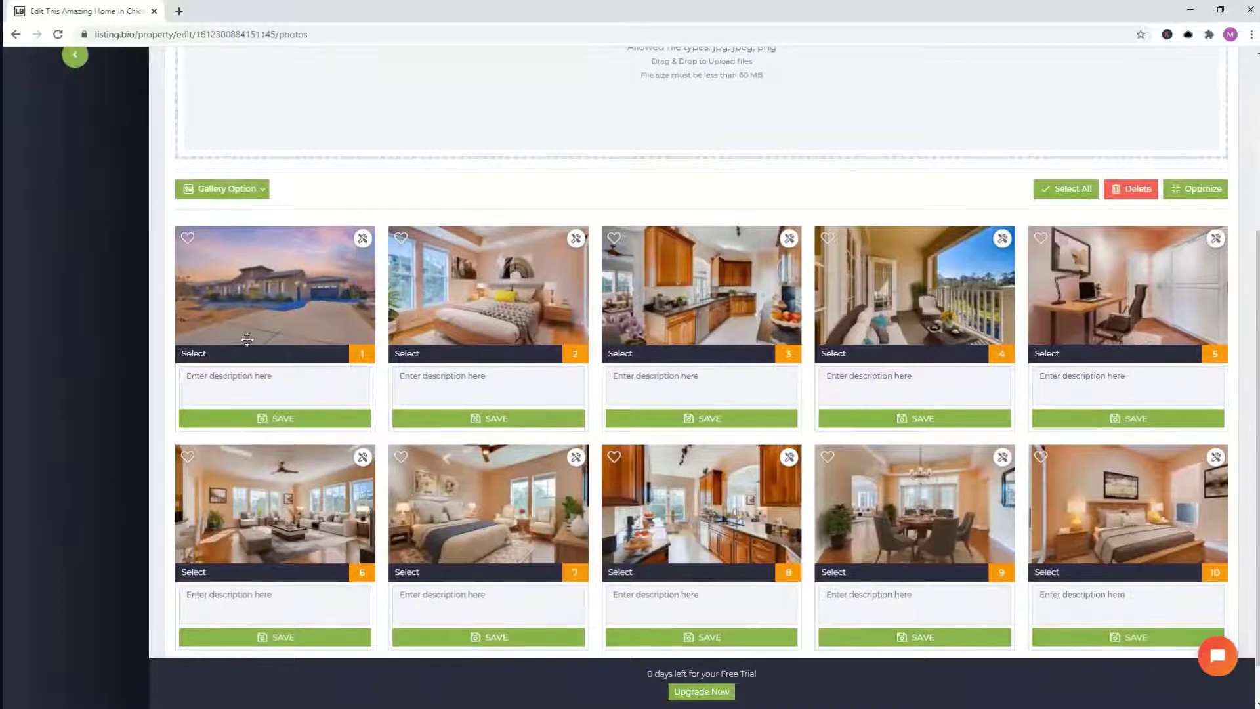
left_click_drag(276, 476, 502, 289)
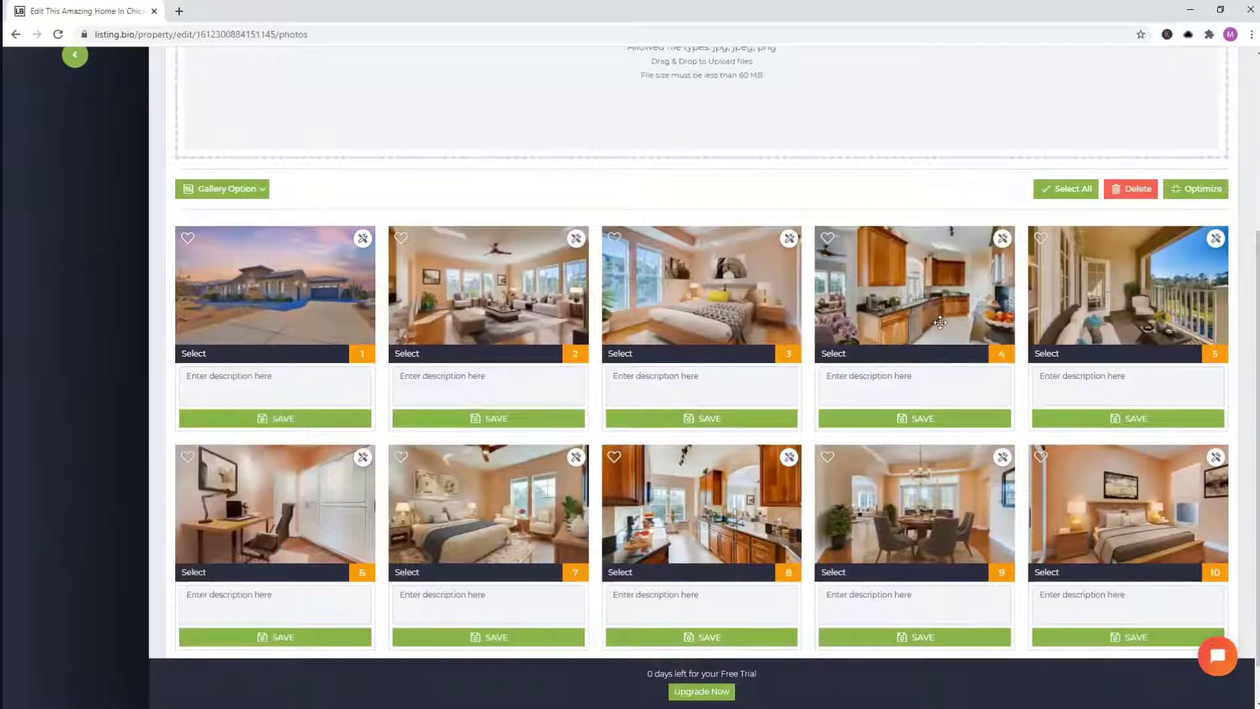
left_click_drag(960, 321, 722, 316)
left_click_drag(785, 292, 1007, 284)
left_click_drag(908, 287, 718, 284)
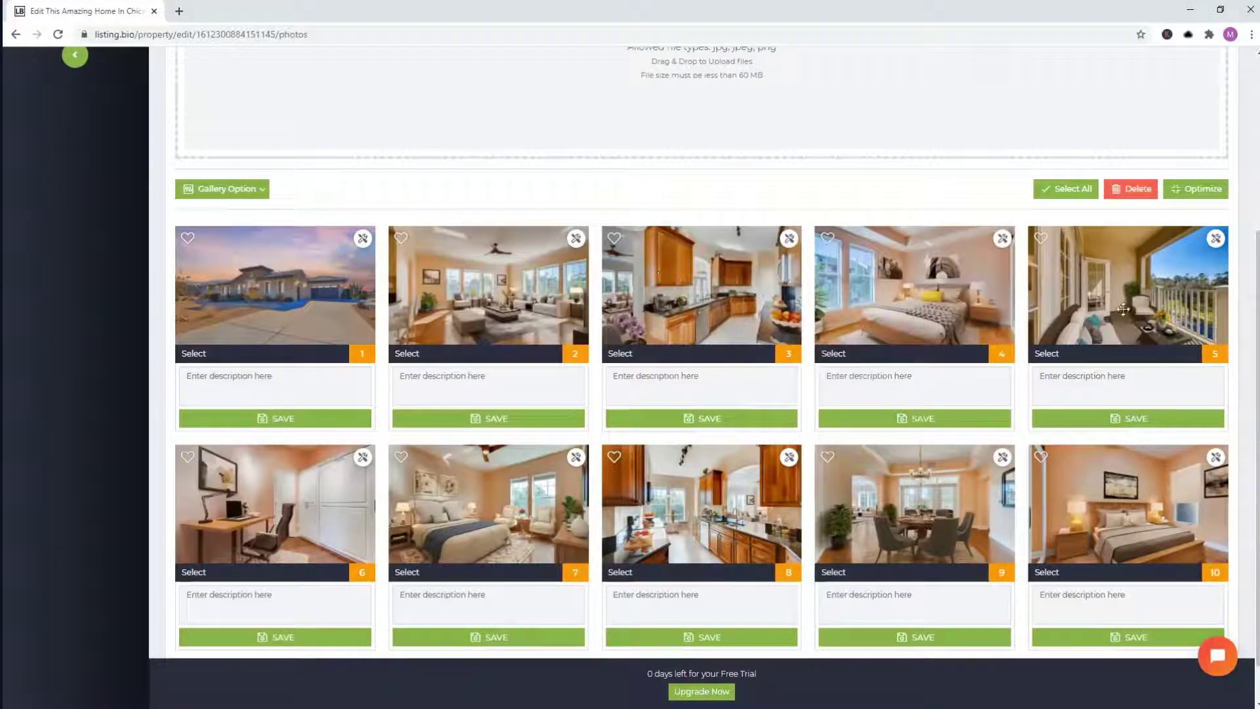
- Put the second kitchen fourth, dining room fifth, bedrooms next, and balcony last
left_click_drag(729, 496, 928, 260)
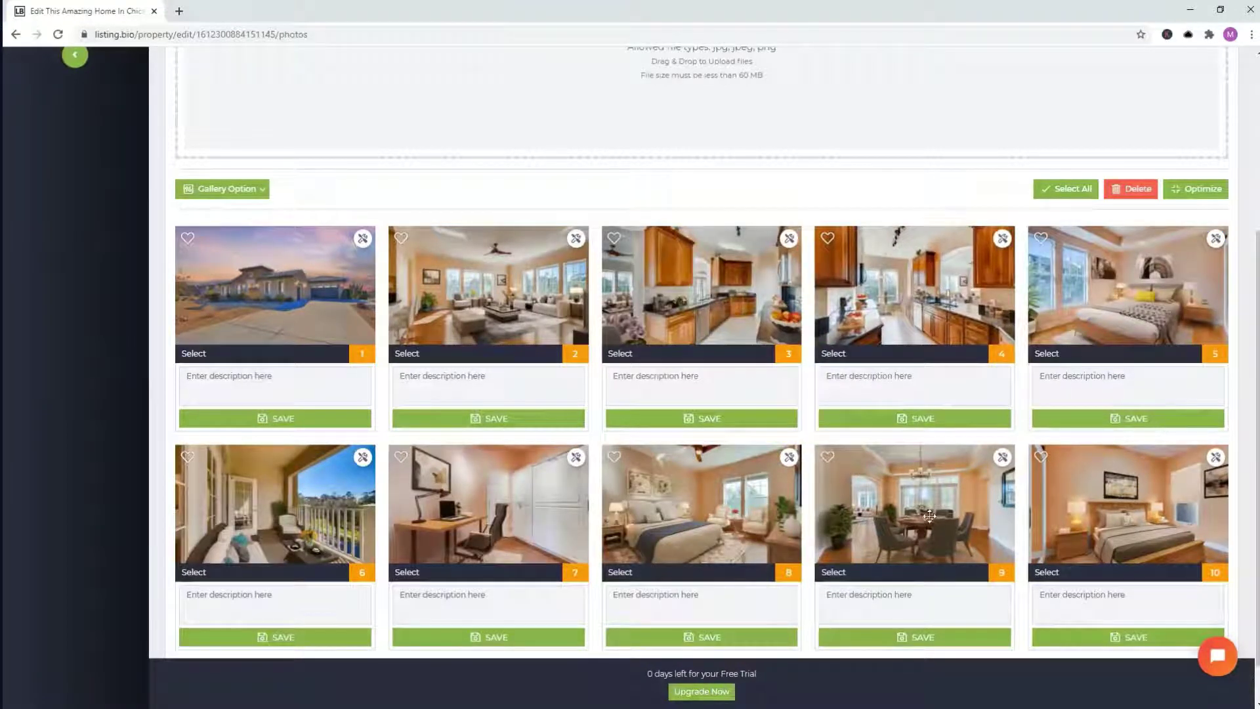
left_click_drag(928, 517, 1143, 283)
scroll(1248, 364, "down", 1)
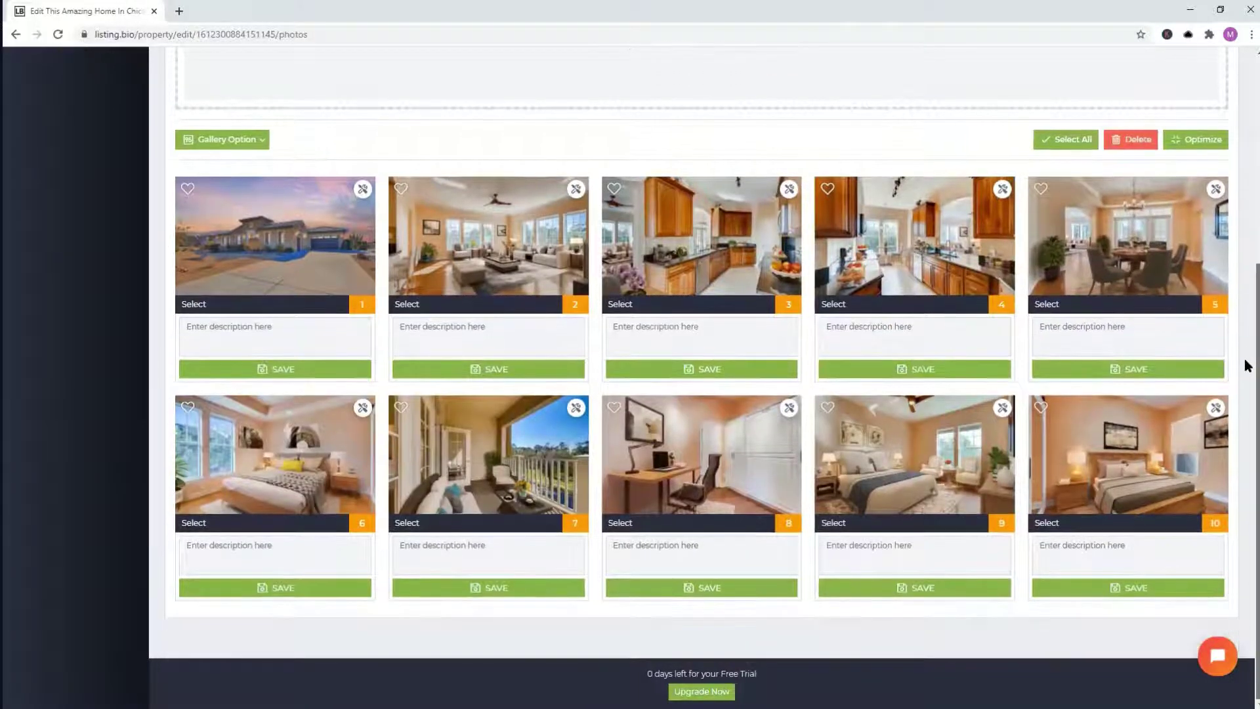
left_click_drag(916, 436, 564, 420)
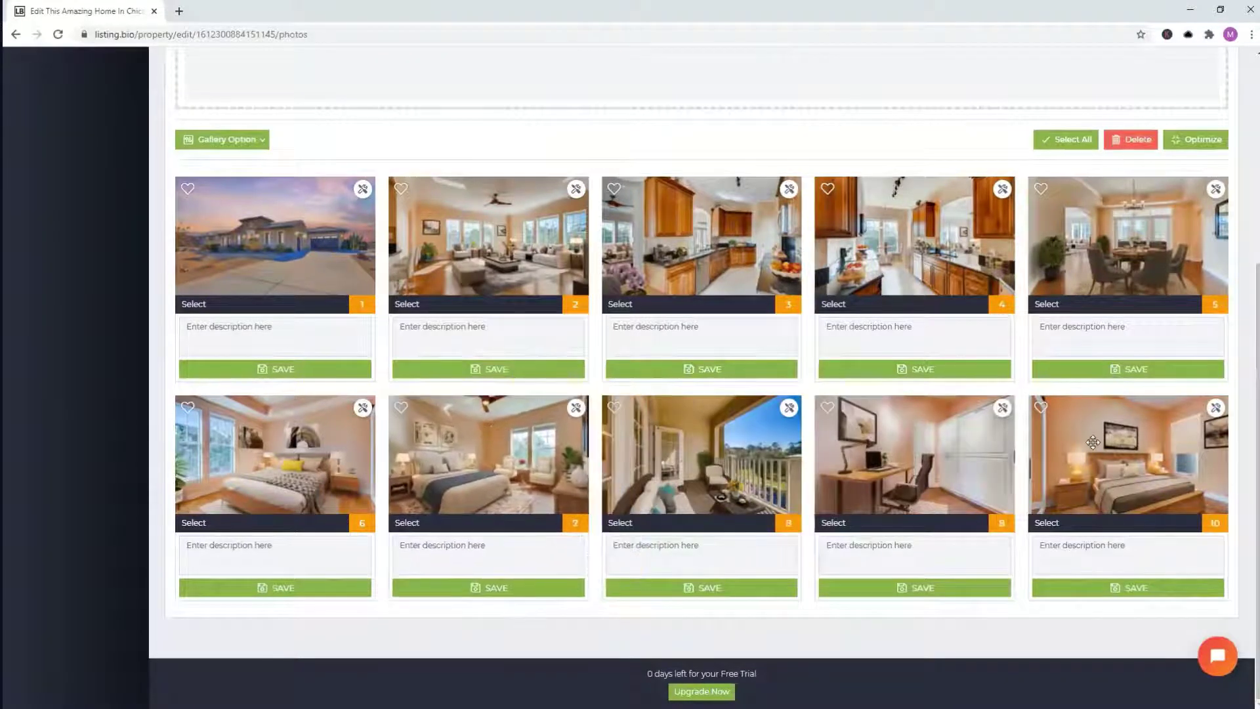
left_click_drag(1090, 445, 804, 436)
left_click_drag(1116, 438, 919, 443)
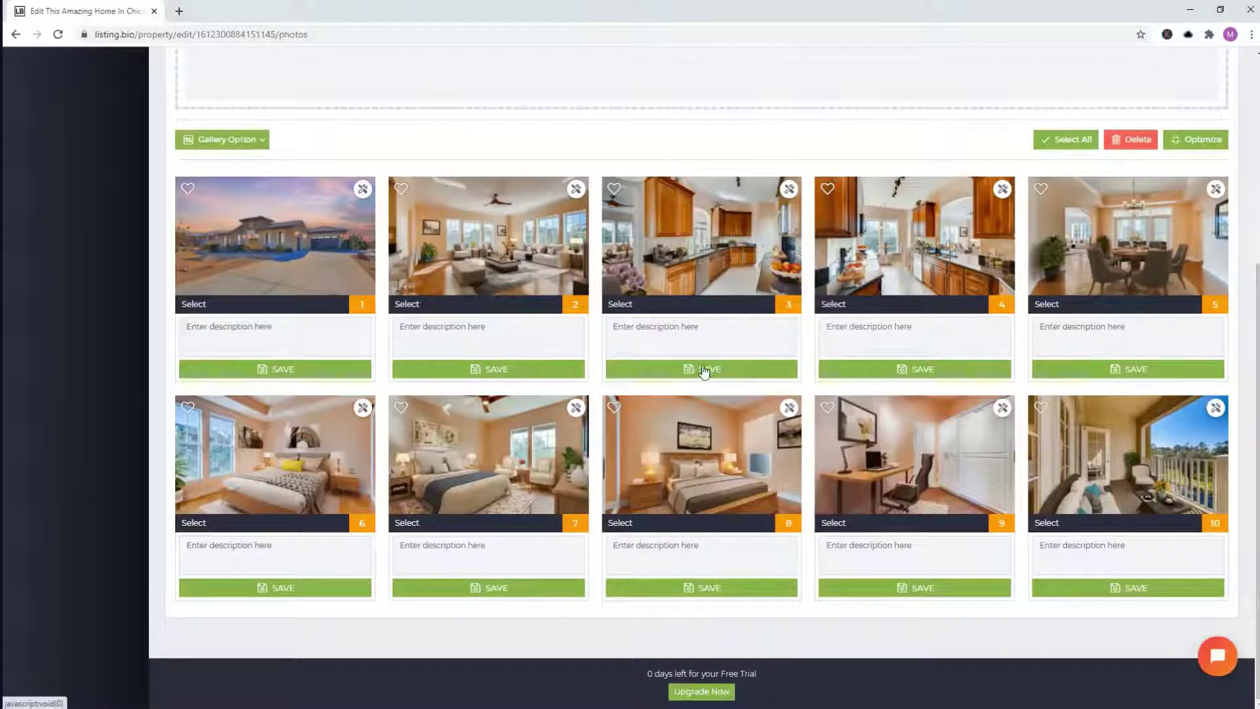
scroll(1247, 424, "up", 2)
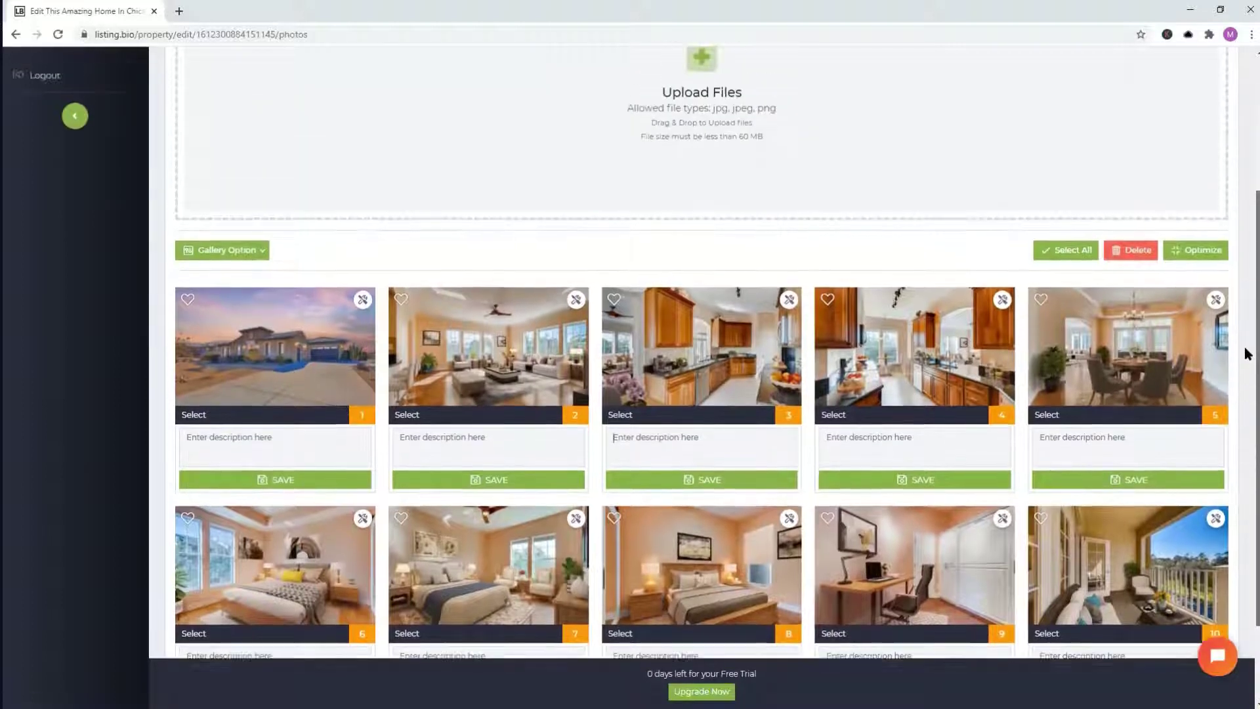
scroll(1248, 368, "up", 1)
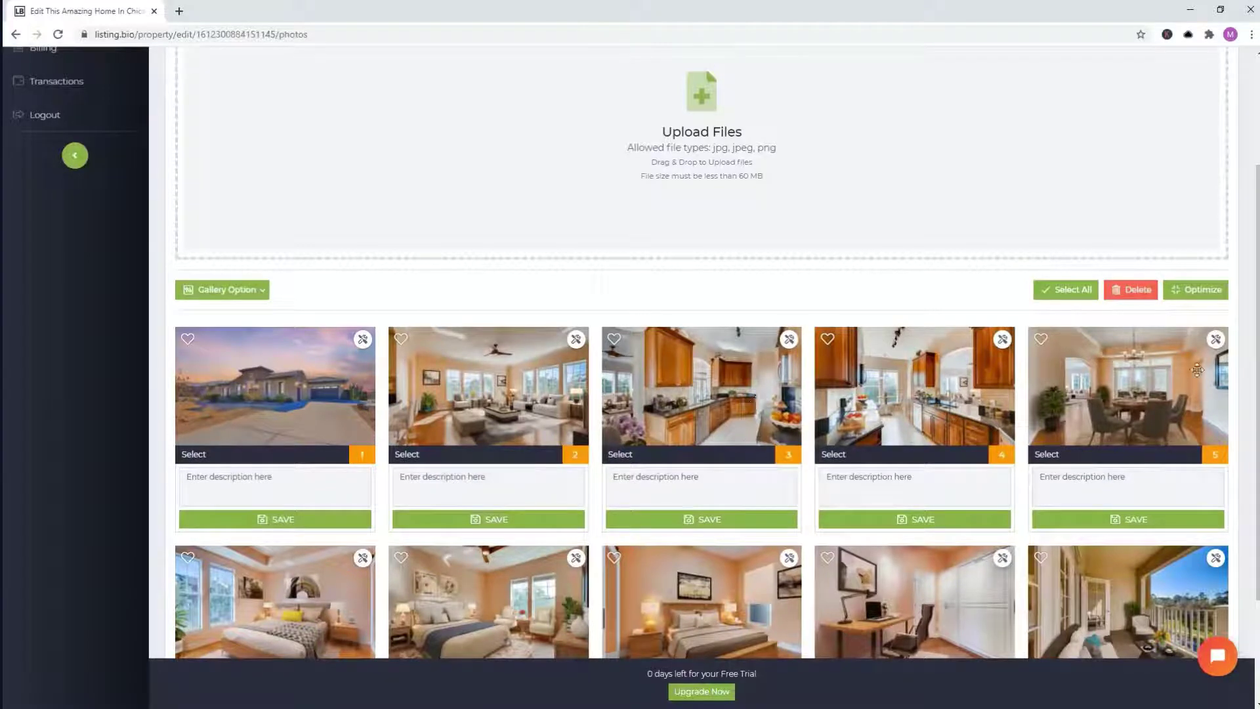
scroll(1247, 379, "down", 3)
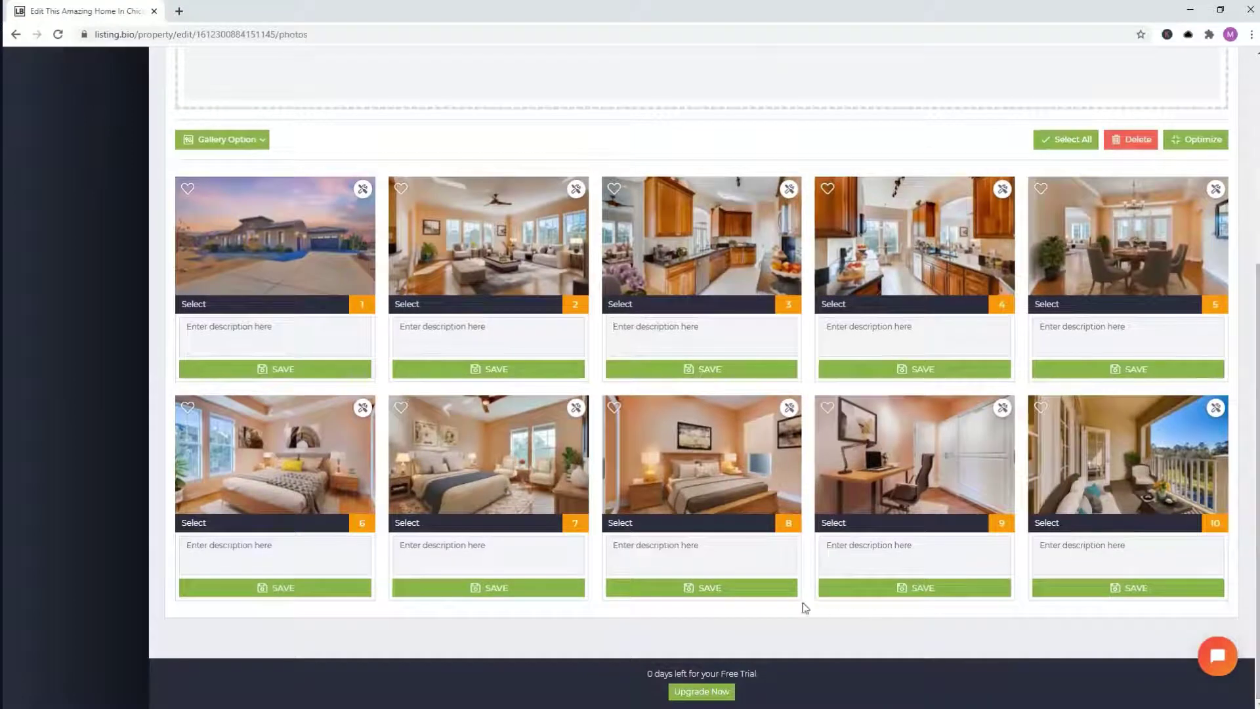
left_click(462, 551)
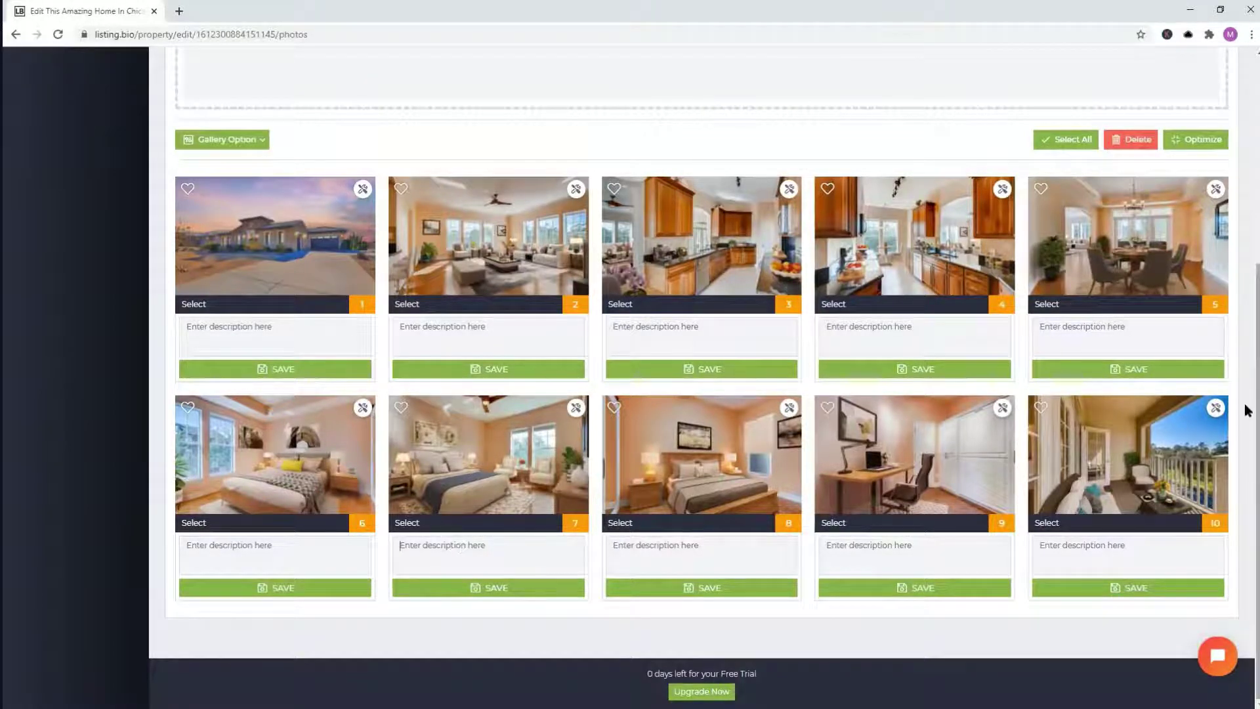
scroll(1246, 324, "up", 5)
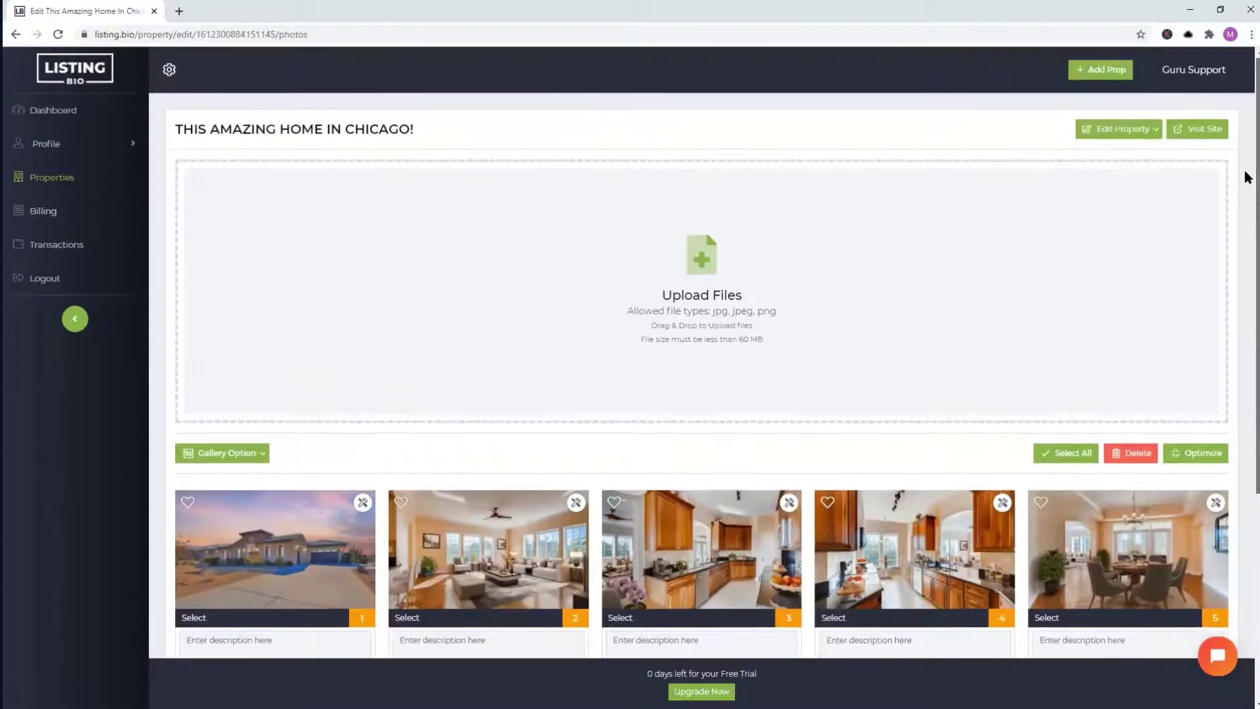
- Review the Video & Virtual Tour page and its empty Virtual Tour Gallery
left_click(1136, 130)
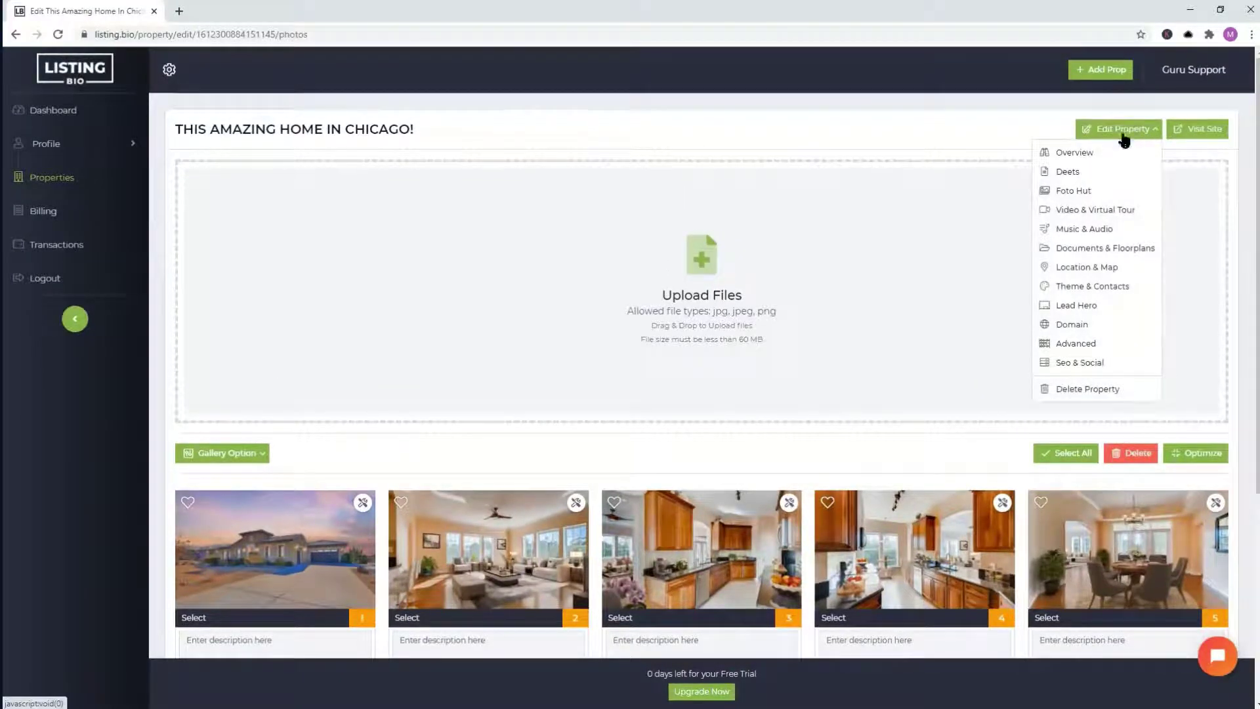
left_click(1081, 210)
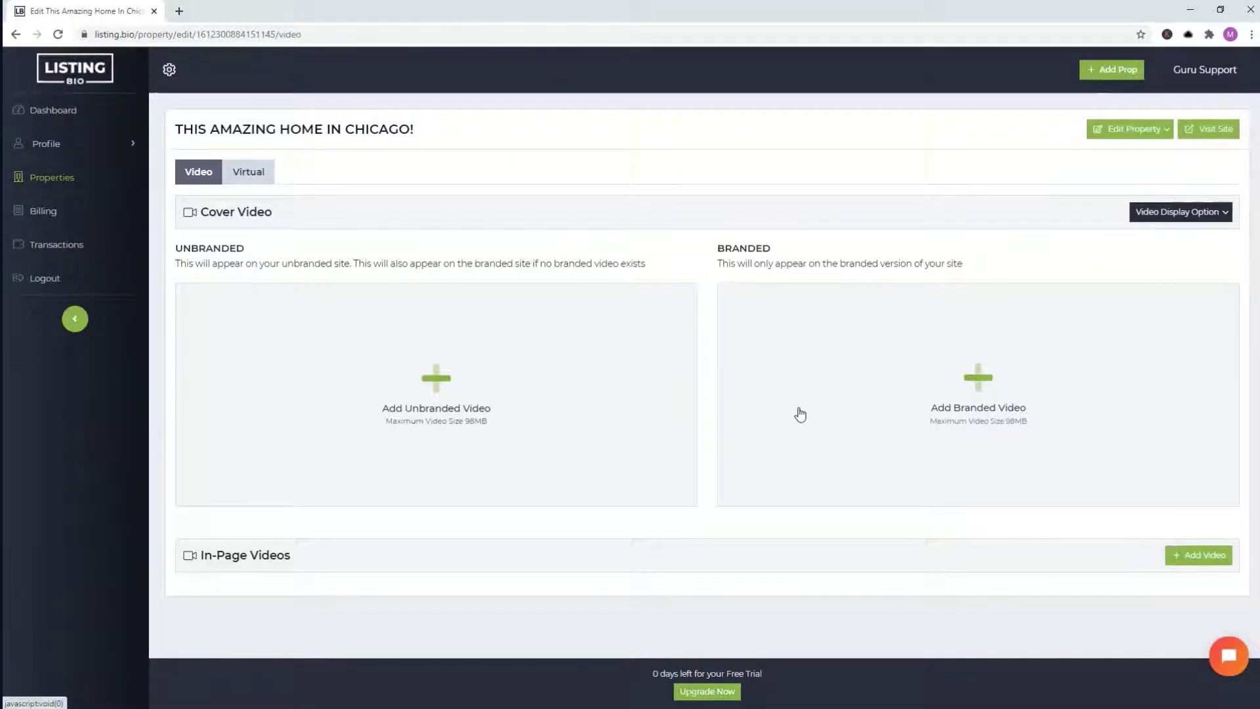
left_click(264, 173)
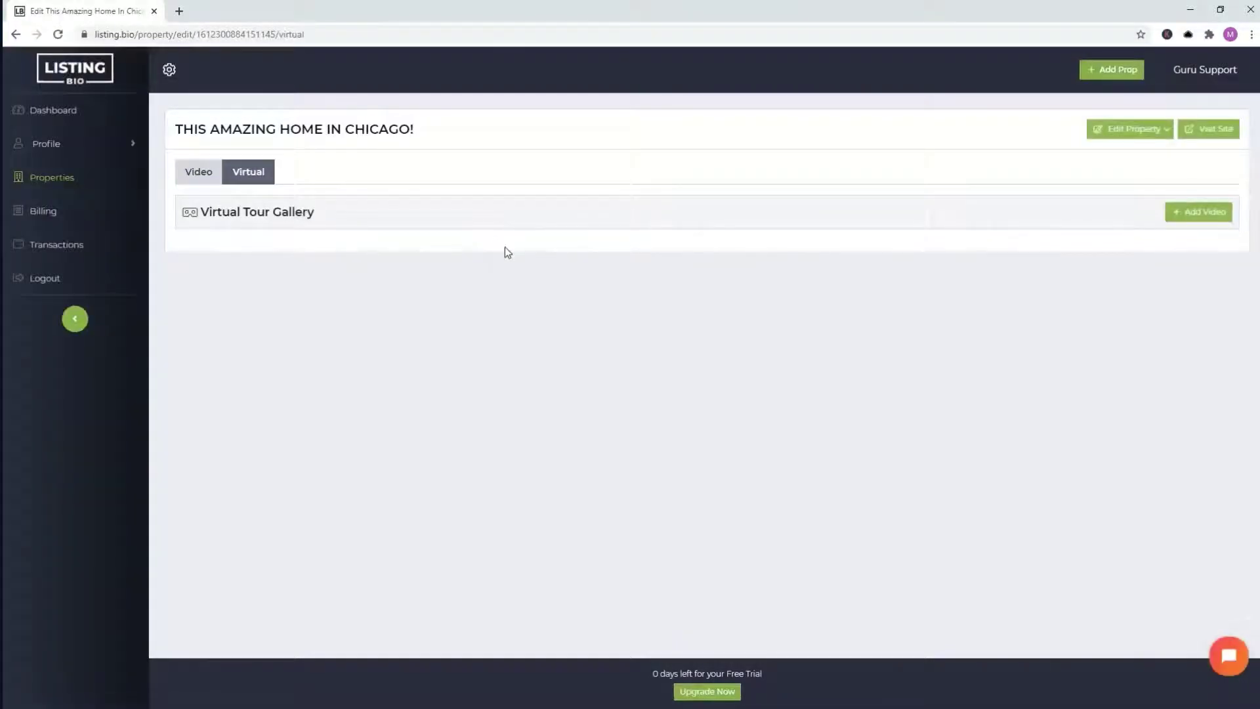
left_click(1126, 136)
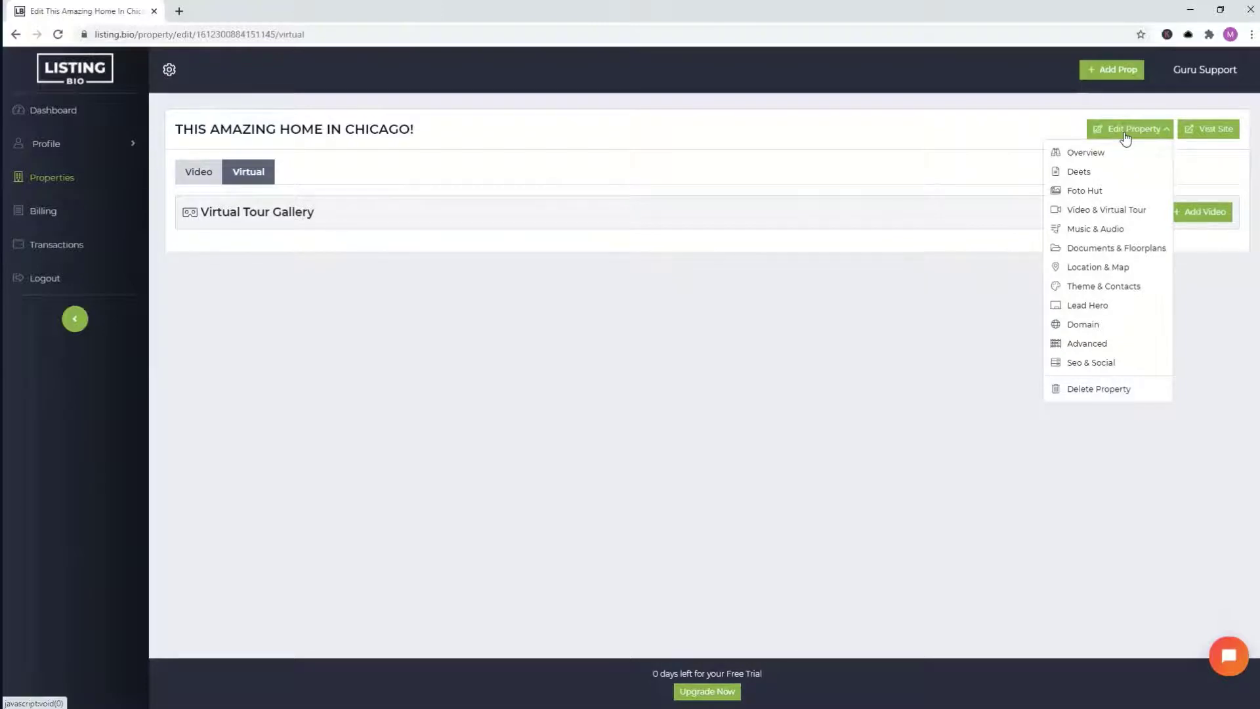
- In Theme & Contacts, add the Kono Realty & Co. logo file and save it as default
left_click(1108, 288)
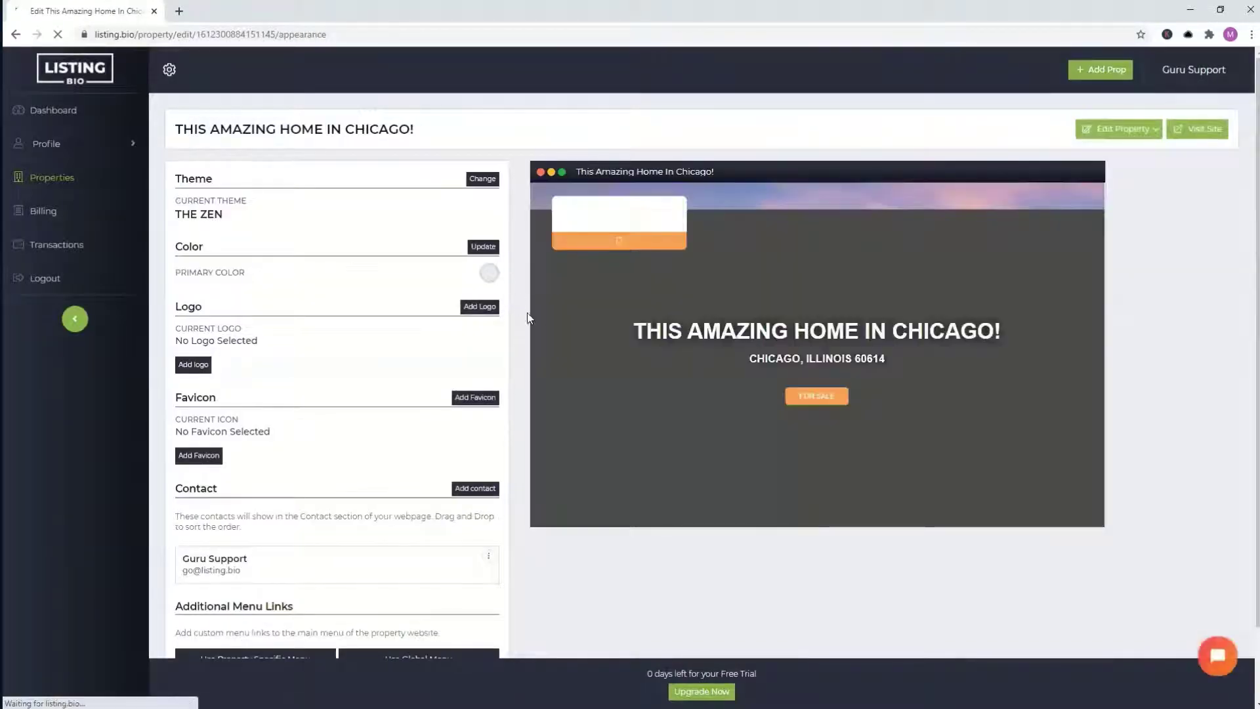
left_click(197, 368)
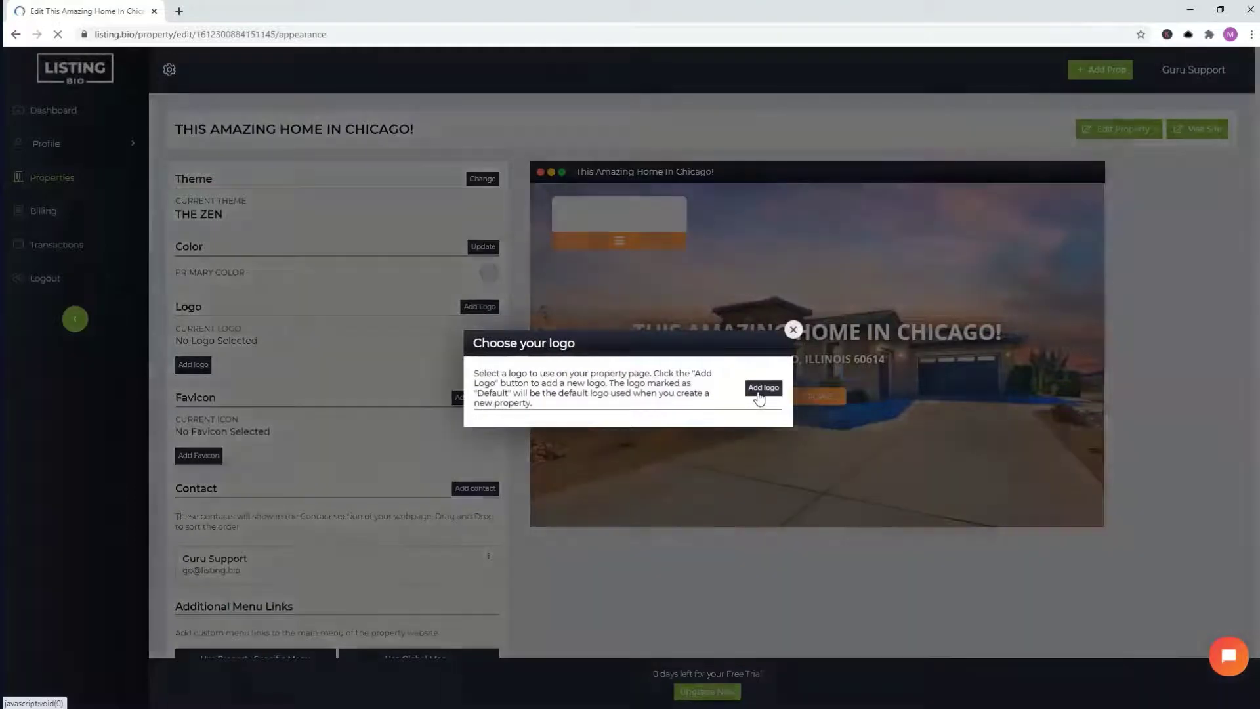
left_click(761, 389)
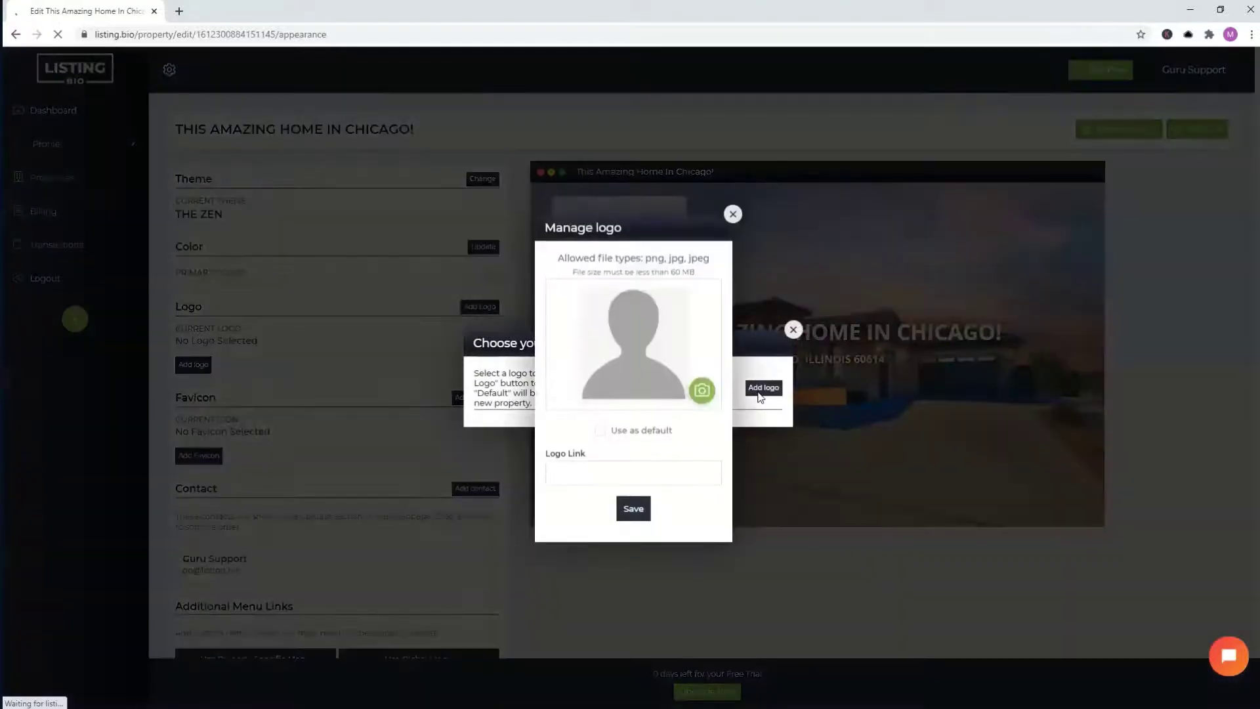
left_click(699, 394)
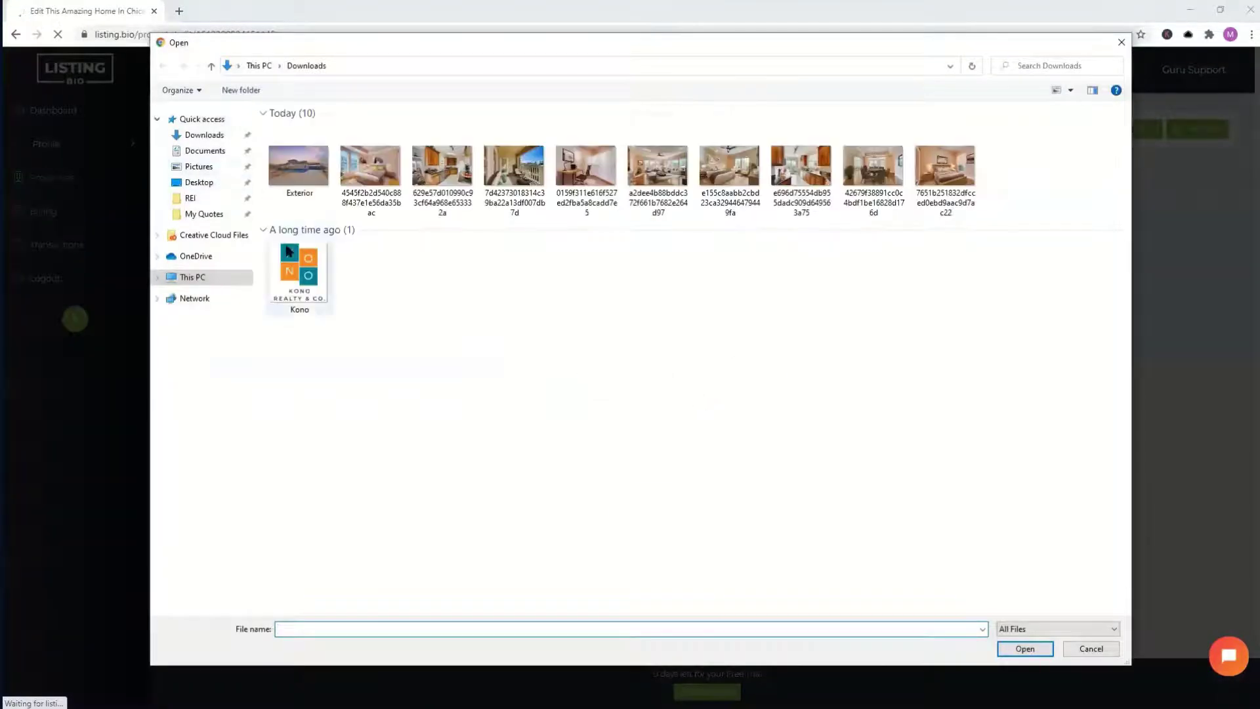
double_click(299, 273)
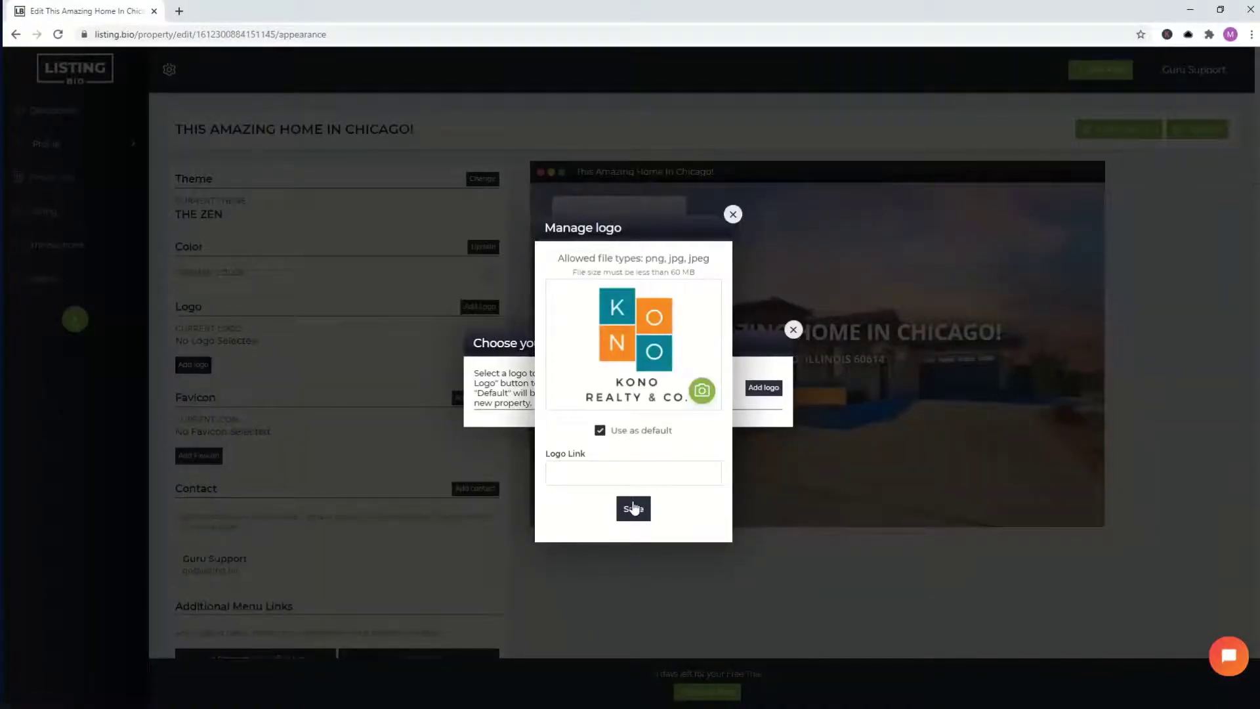
left_click(633, 510)
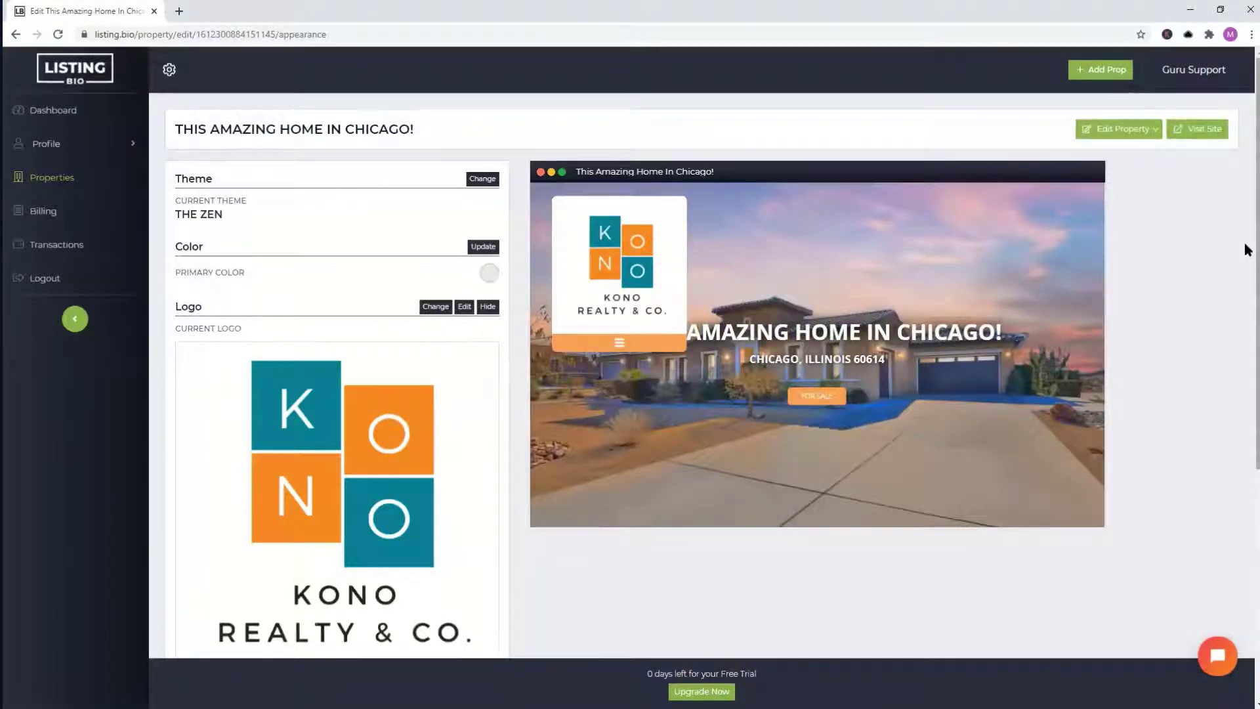
scroll(1246, 256, "down", 1)
scroll(1247, 225, "up", 1)
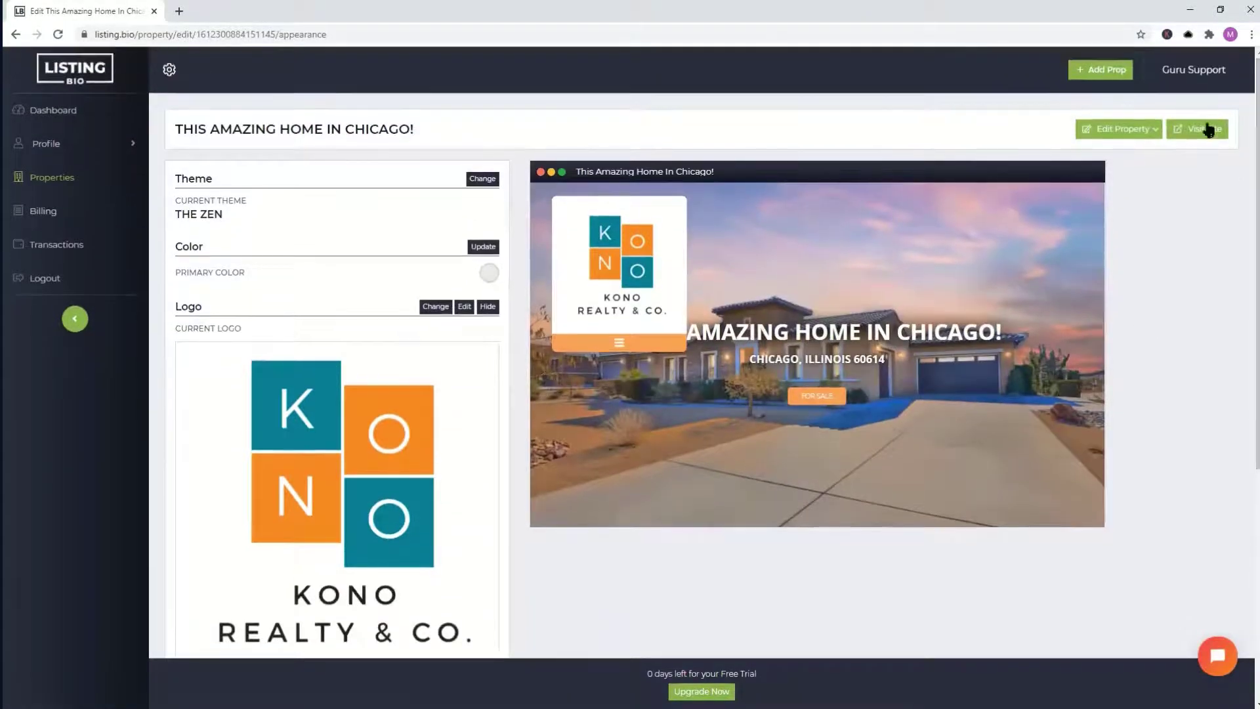
- Open the live site's photo gallery and browse the photos full size, starting from the exterior
left_click(1207, 128)
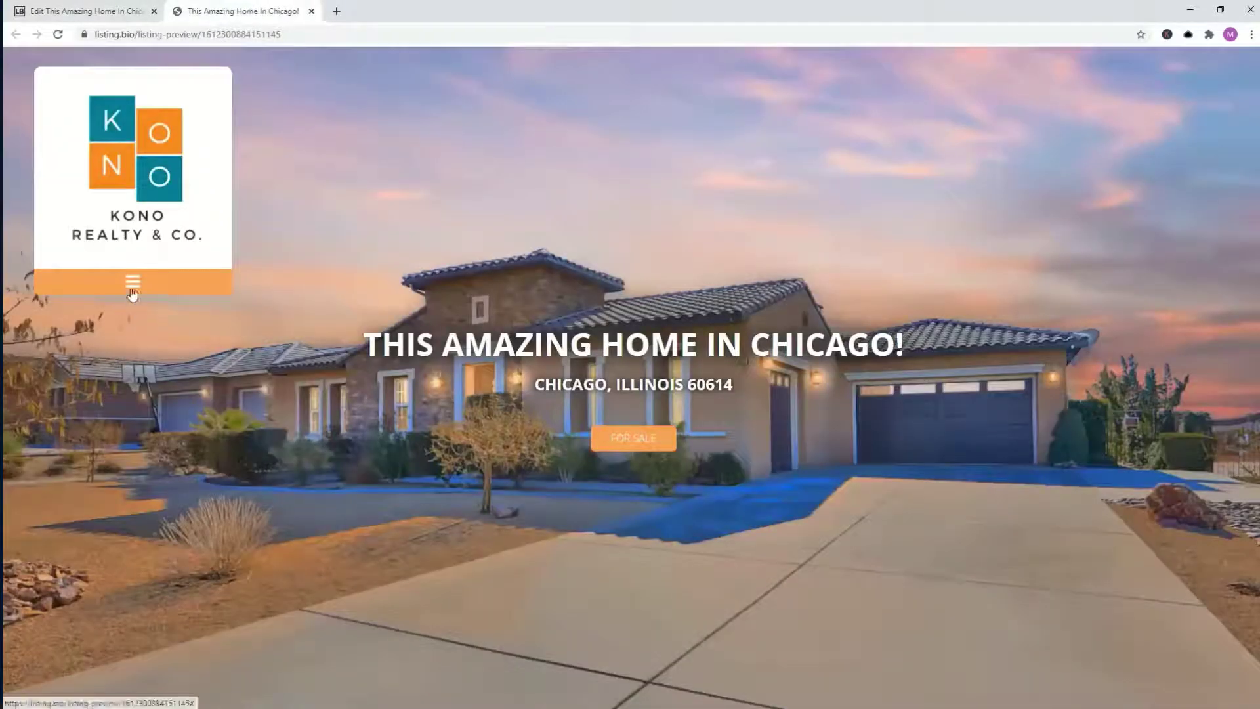
left_click(132, 294)
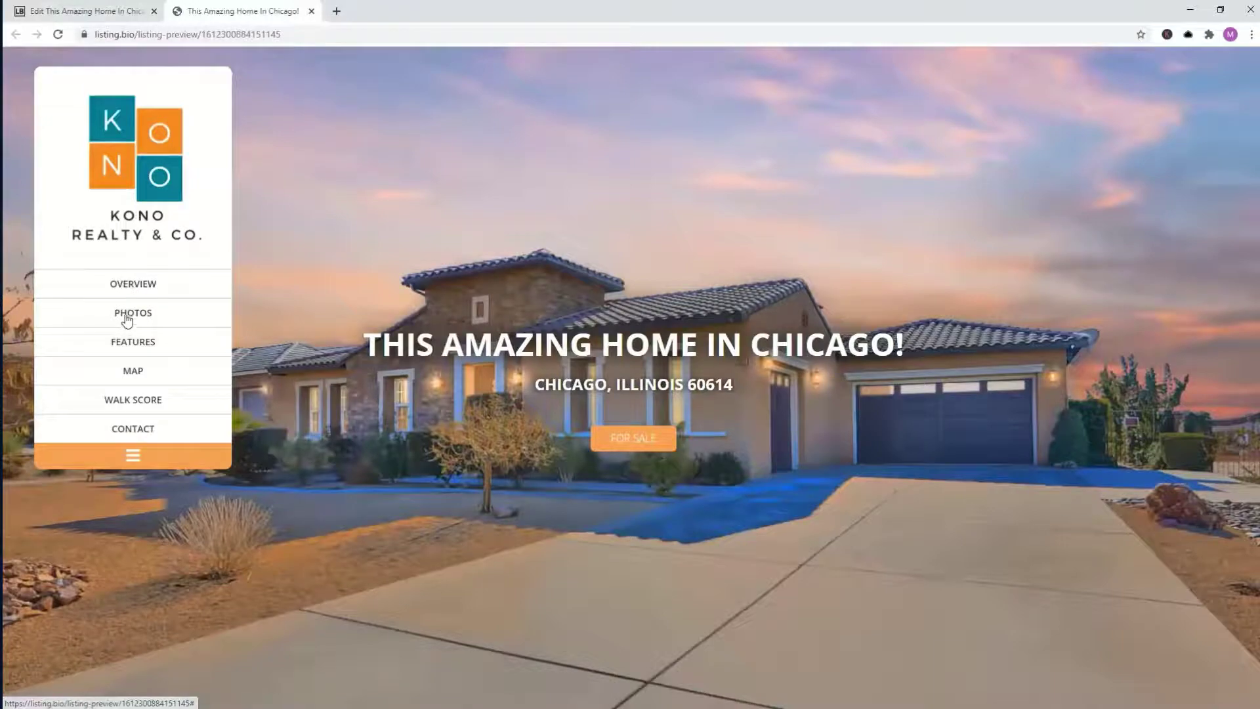
left_click(127, 318)
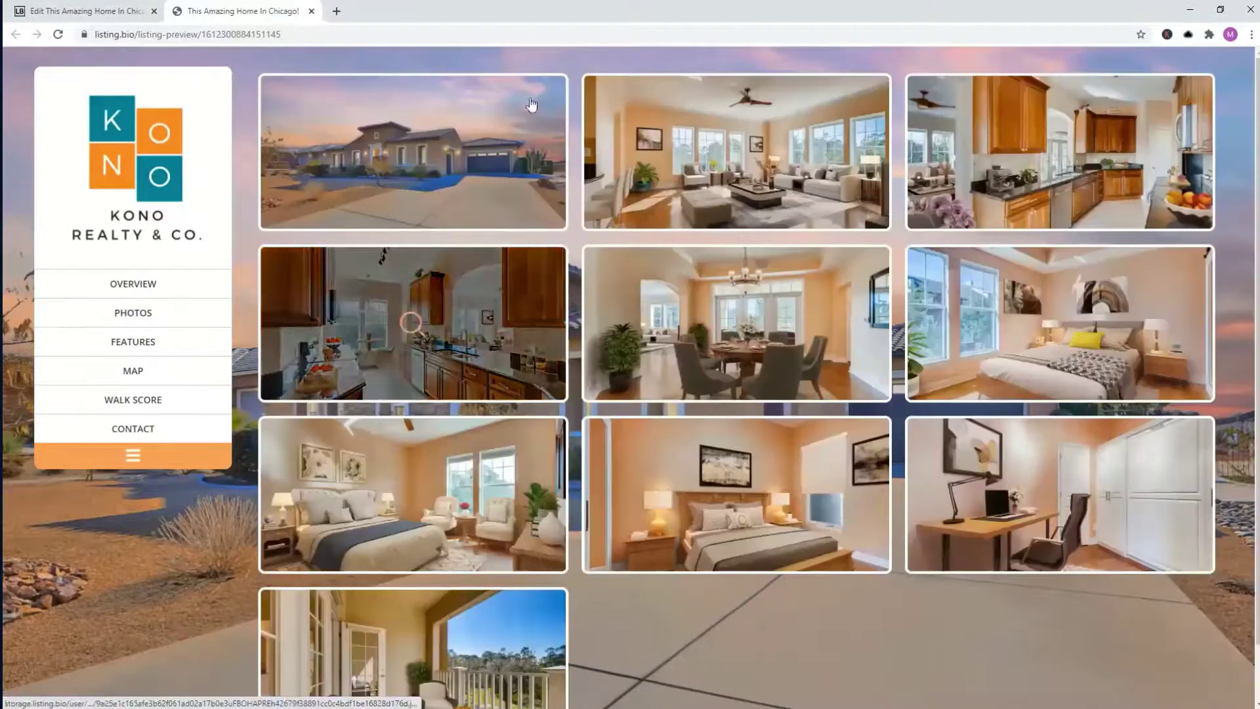
left_click(422, 124)
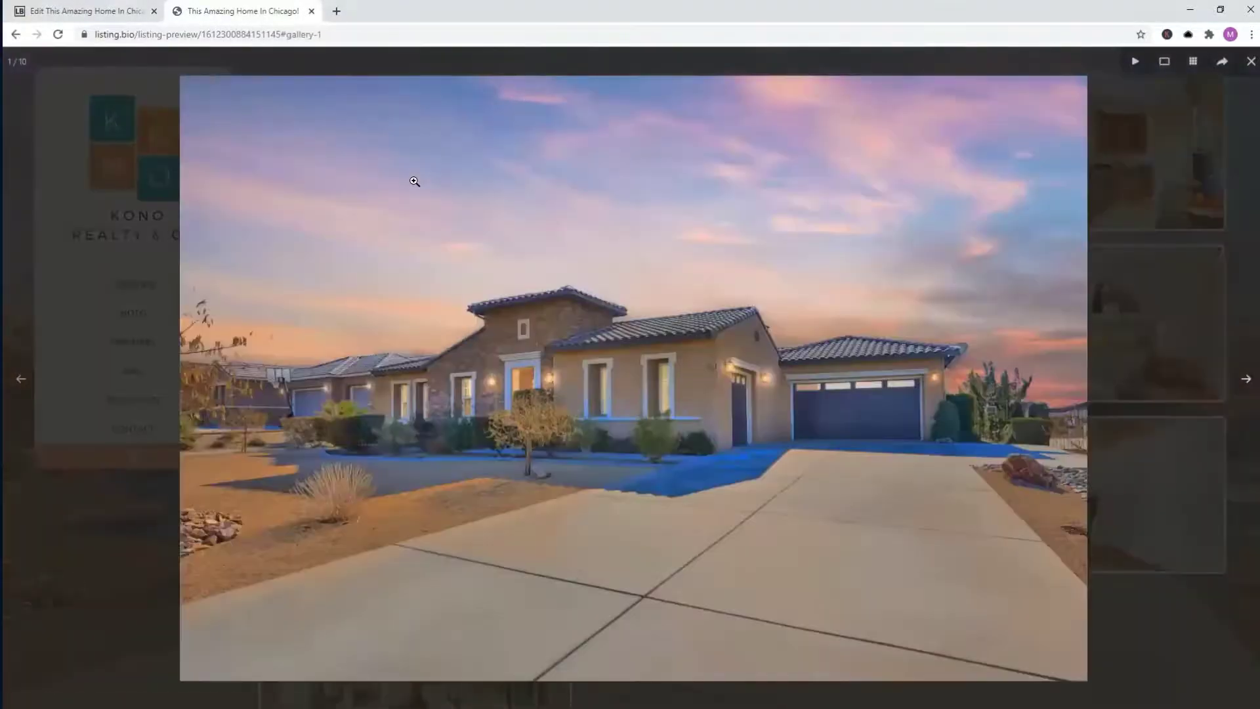
key("Right")
key("Right")
key("Right")
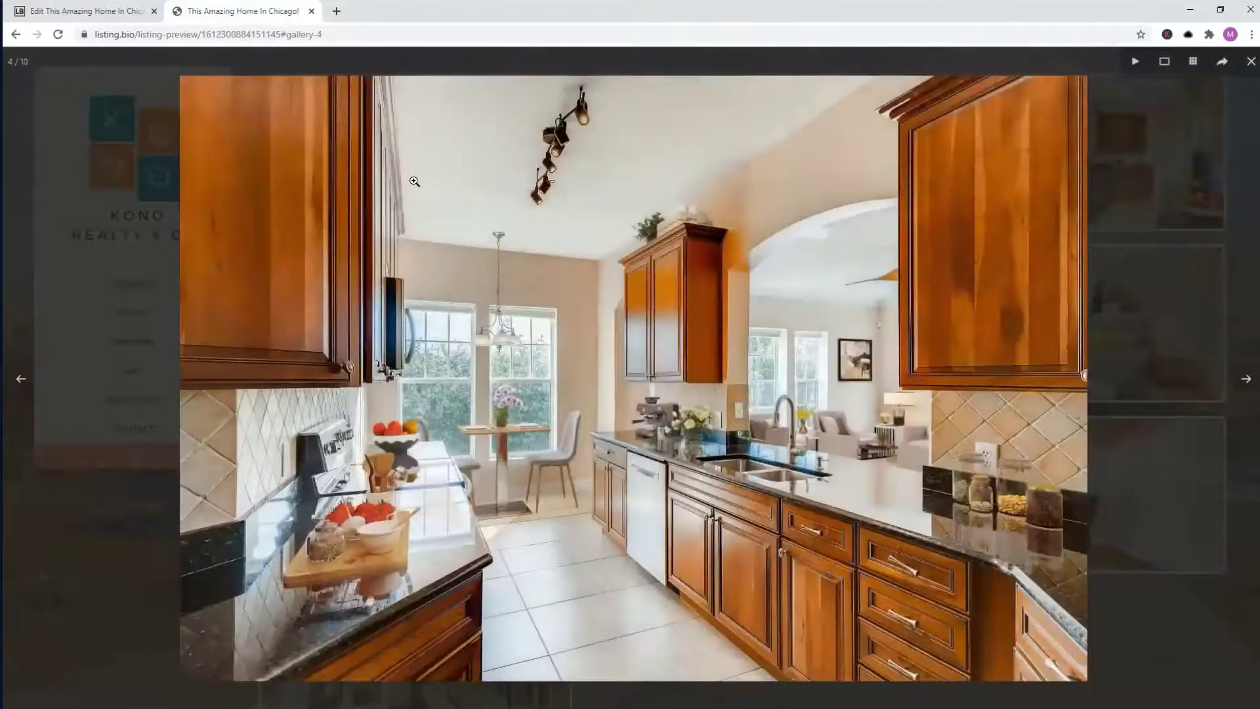
key("Right")
key("Right")
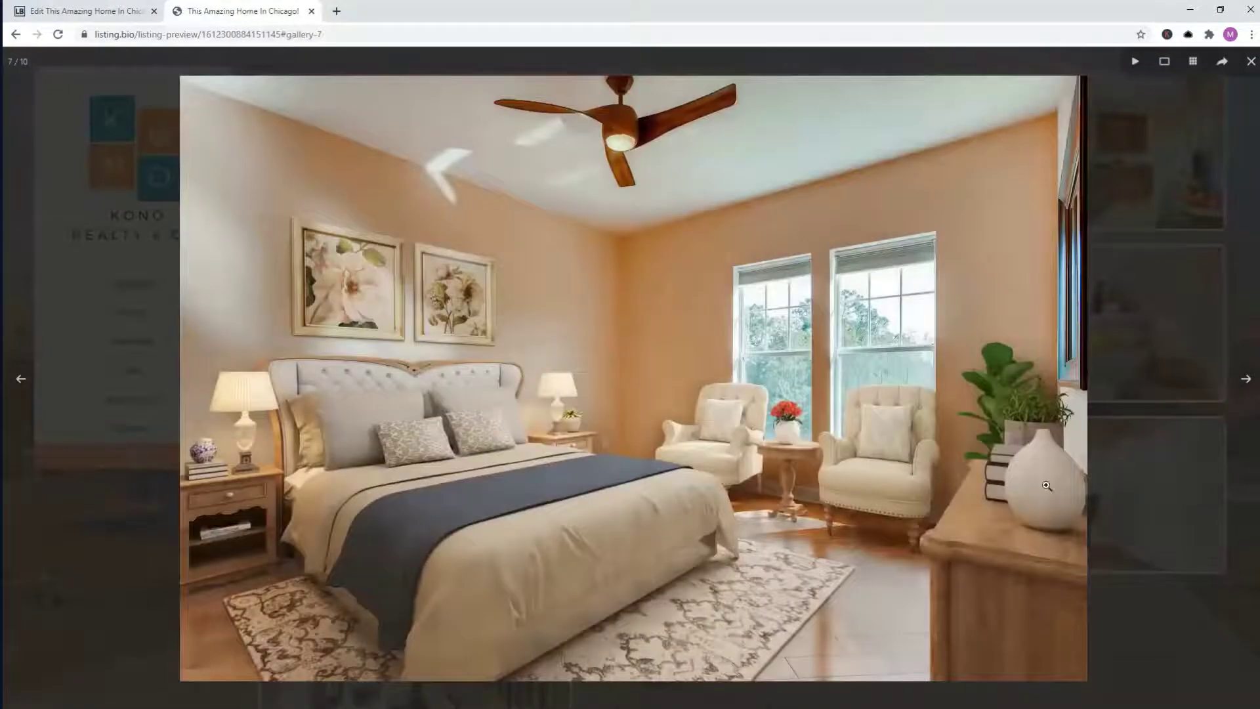
left_click(1250, 62)
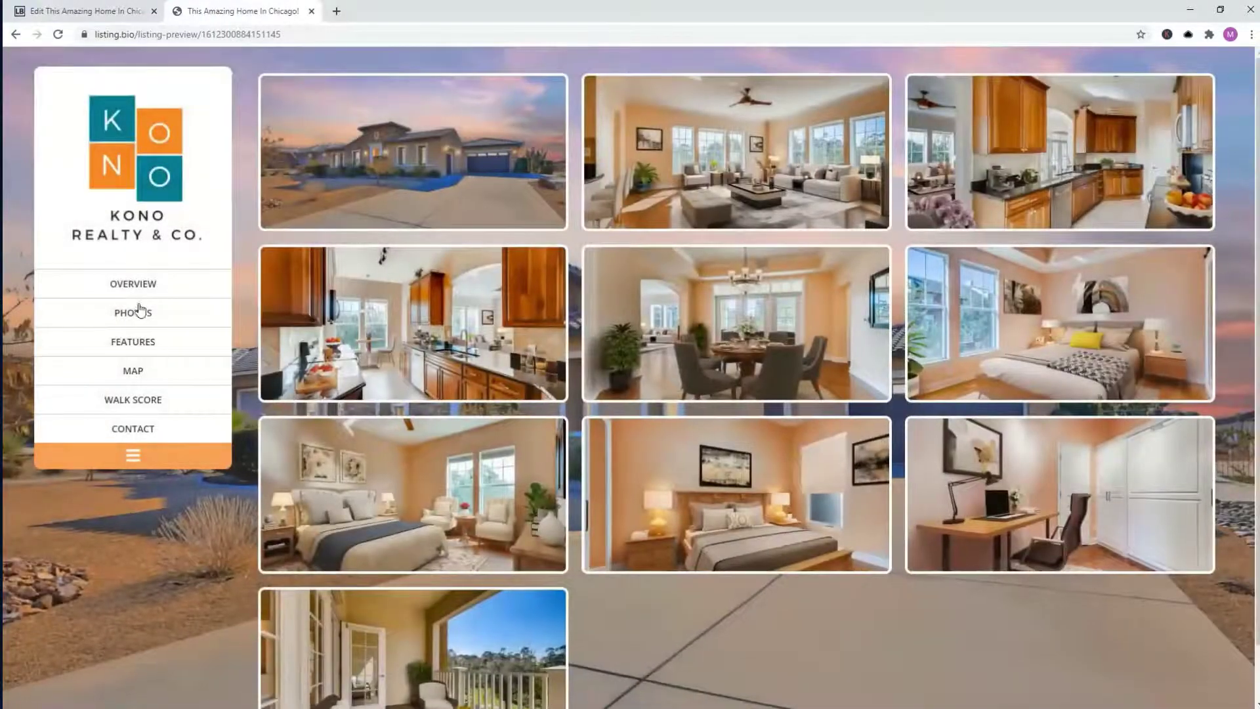
- Visit the Overview, Features, Map, Walk Score and Contact sections of the site
left_click(139, 286)
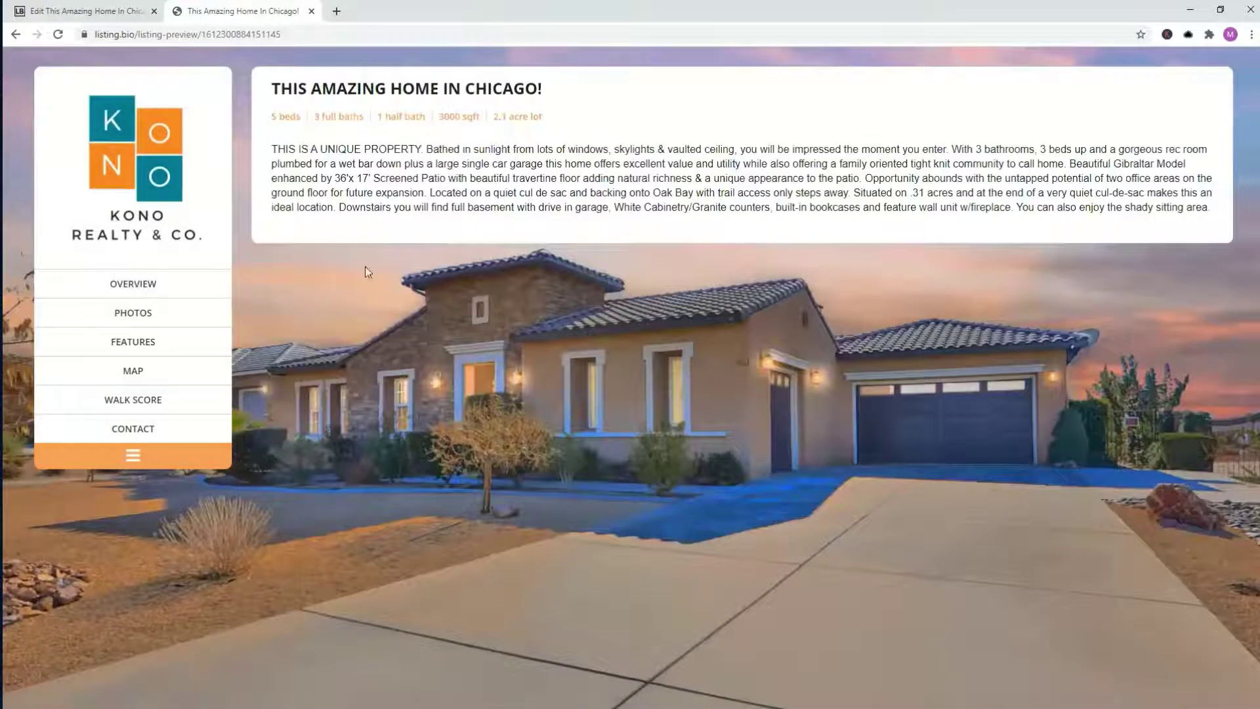
left_click(125, 346)
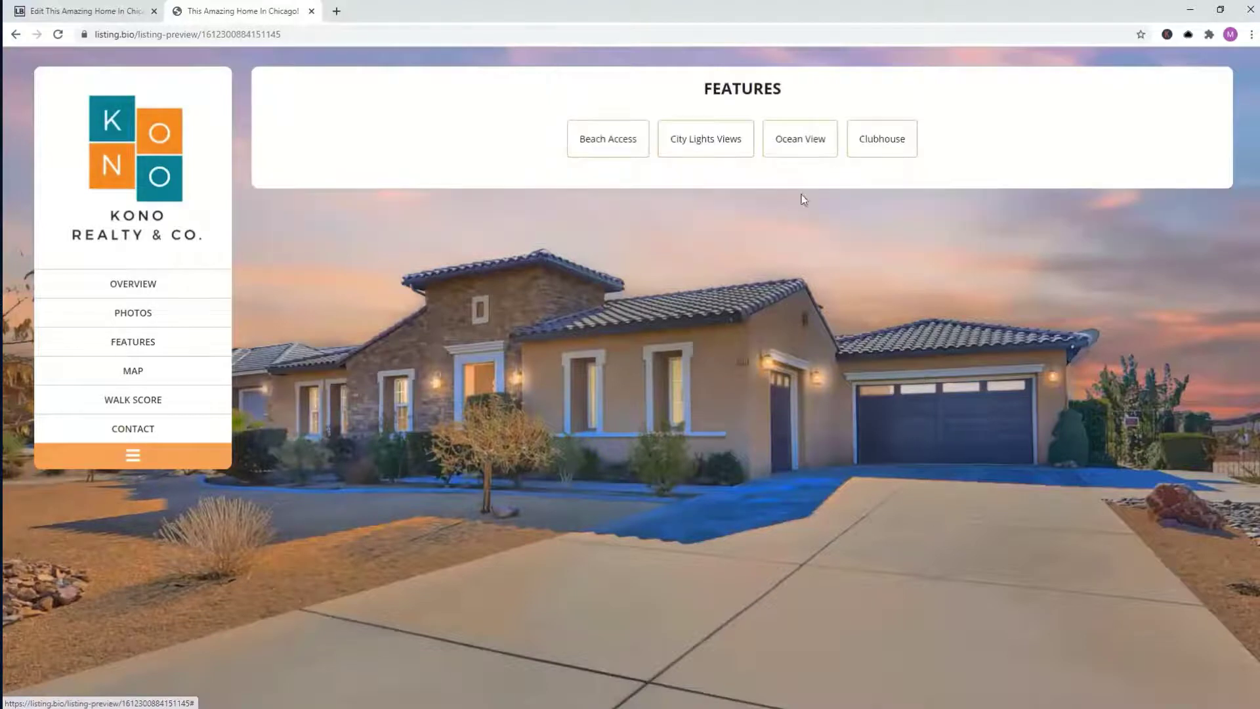
left_click(136, 372)
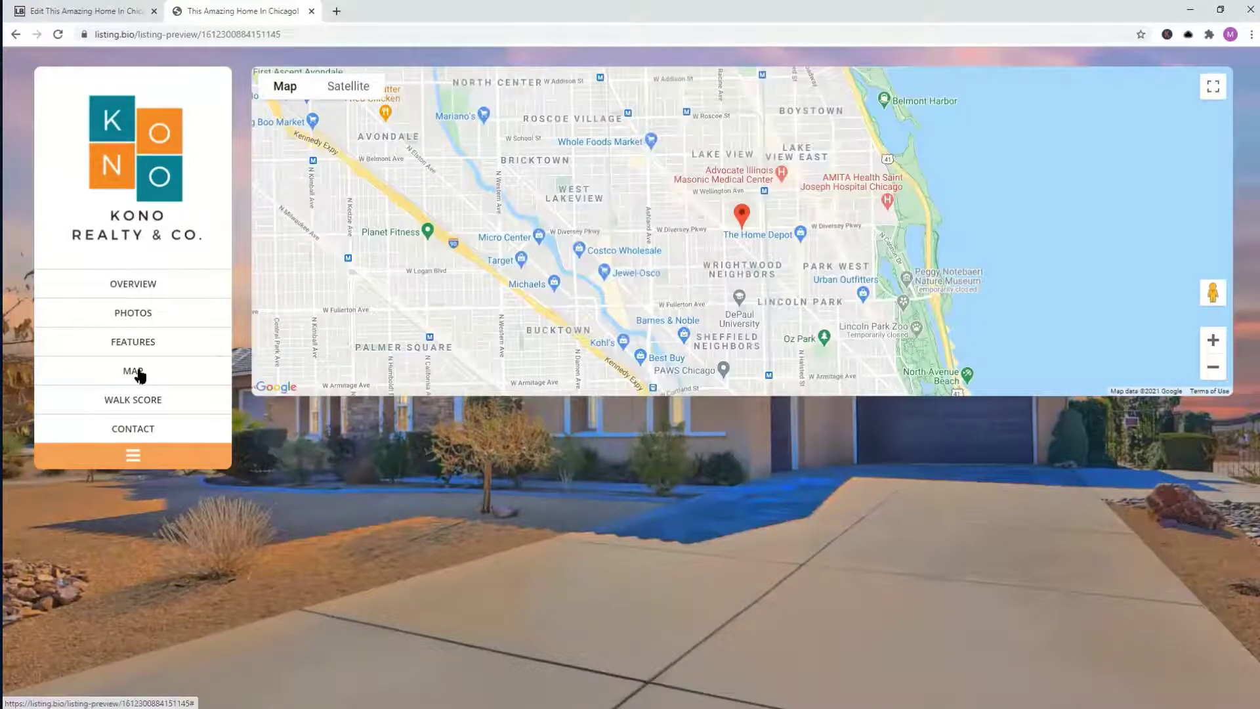
left_click(134, 405)
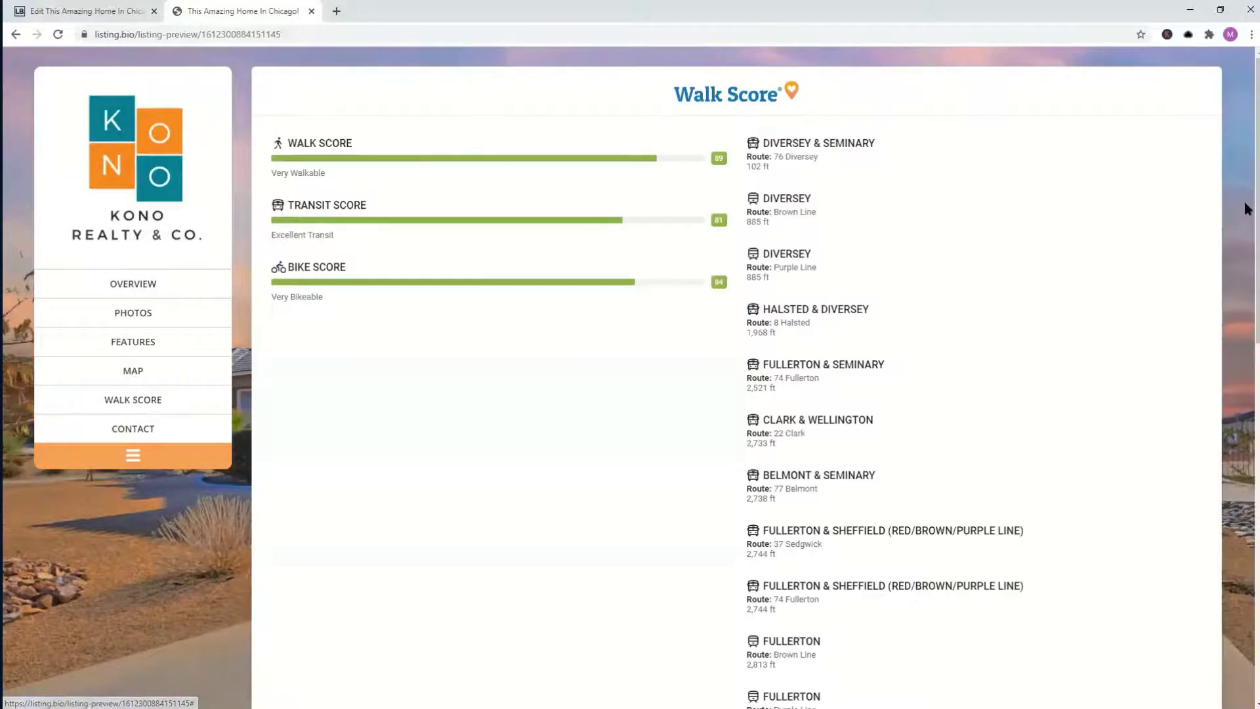
scroll(1246, 217, "down", 9)
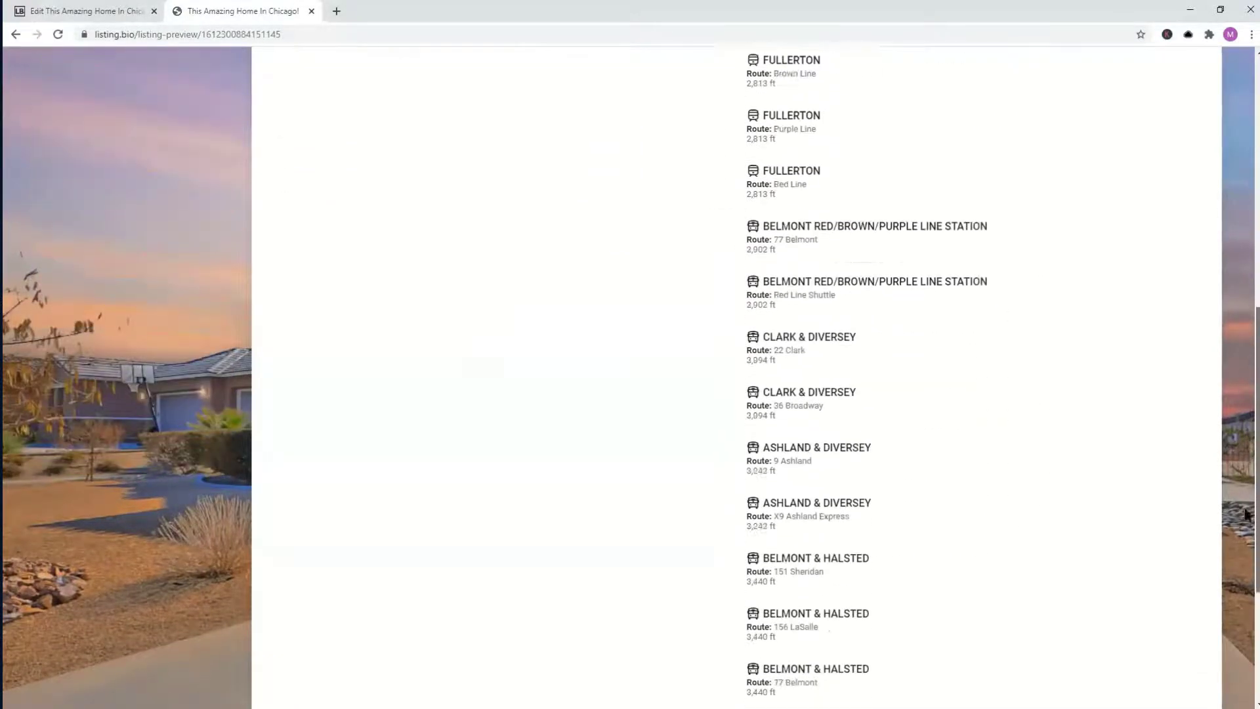
scroll(1246, 525, "up", 12)
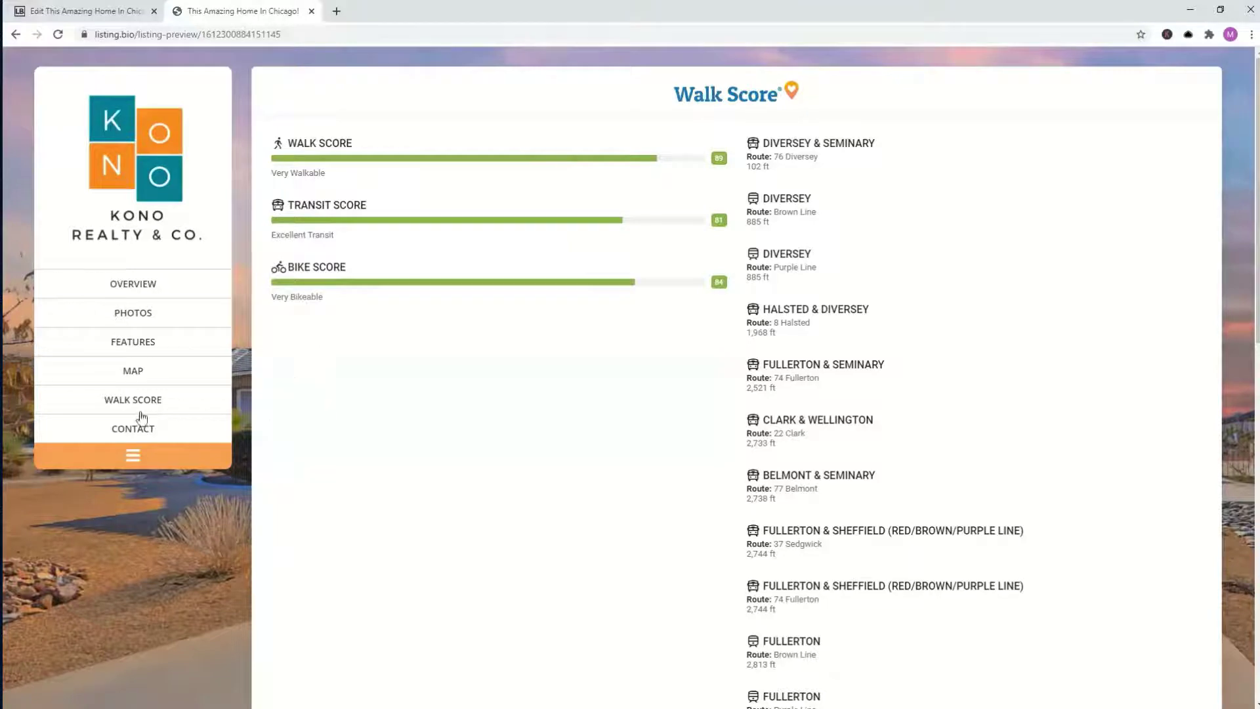
left_click(137, 433)
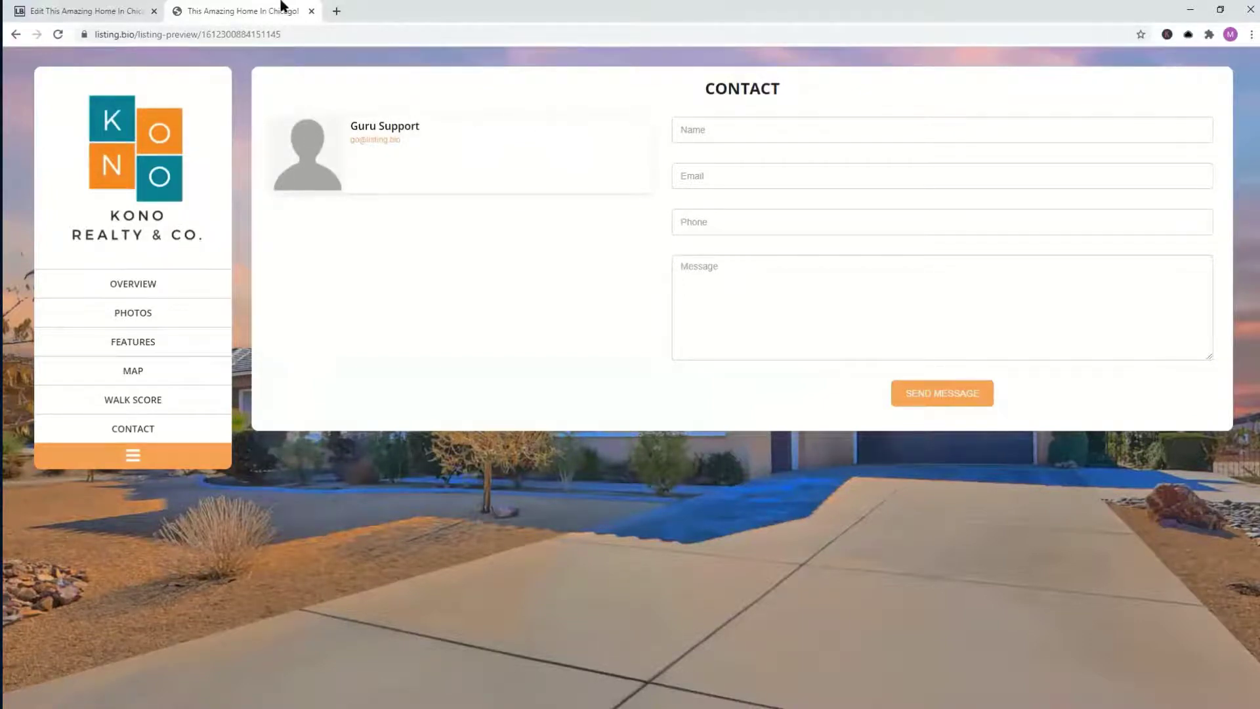
- Close the live site and set The Wellington as the property's theme instead of The Zen
left_click(311, 11)
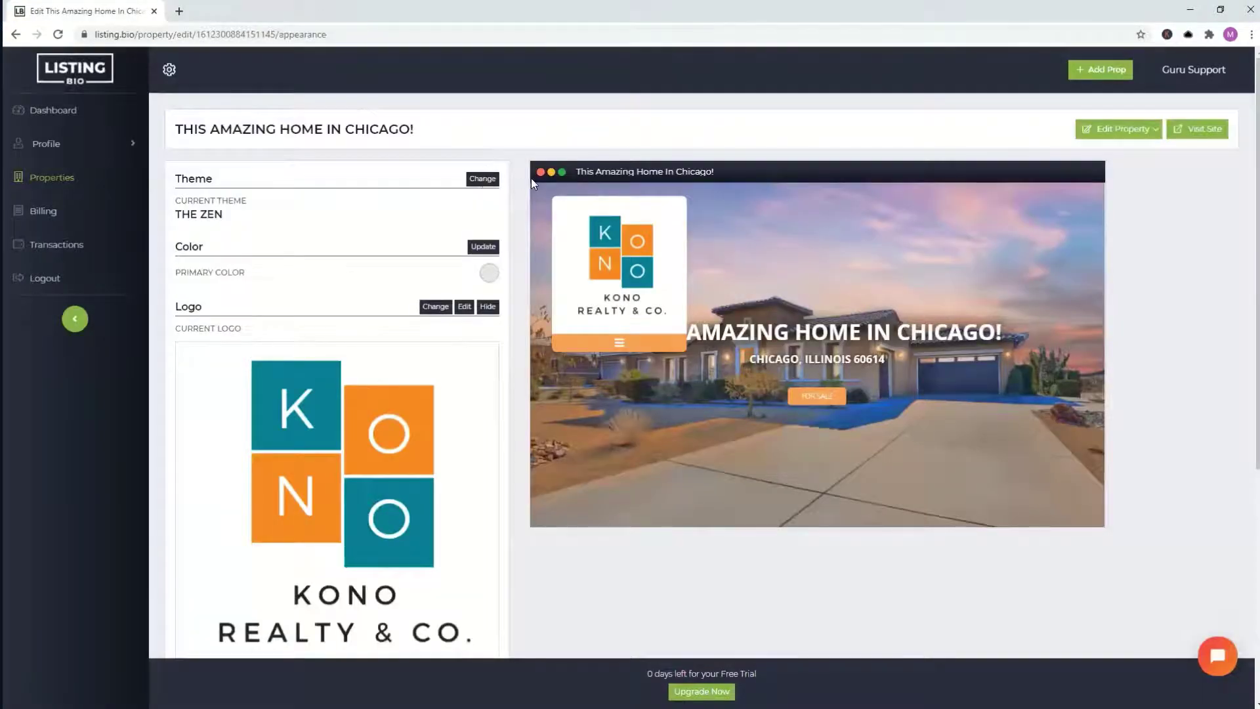
left_click(486, 180)
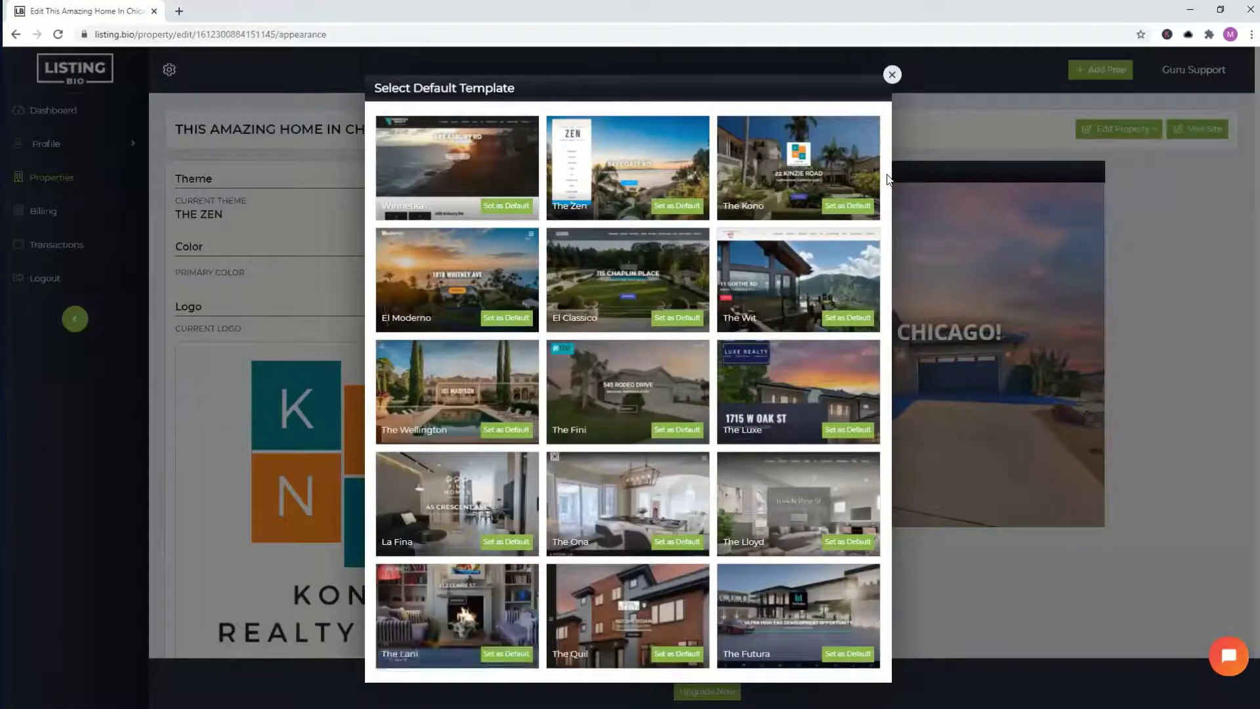
left_click(514, 430)
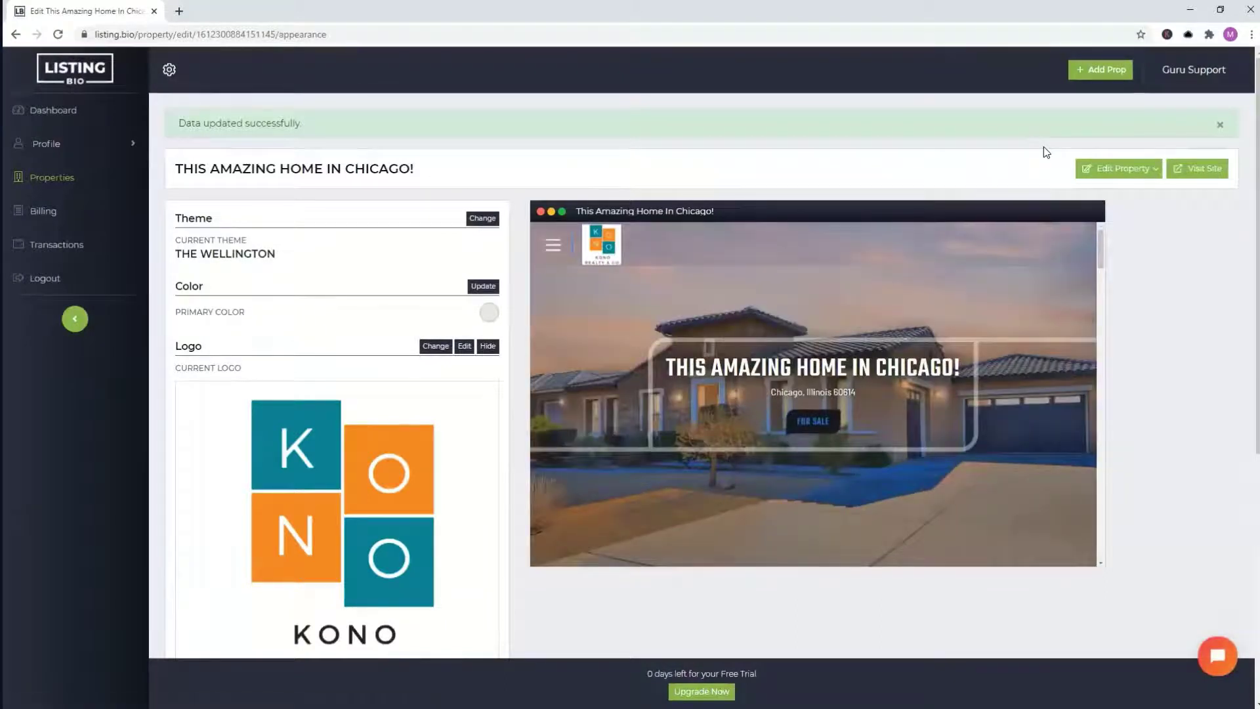
- View the live Wellington-themed site and its full-screen tile menu, then close the site tab
left_click(1191, 172)
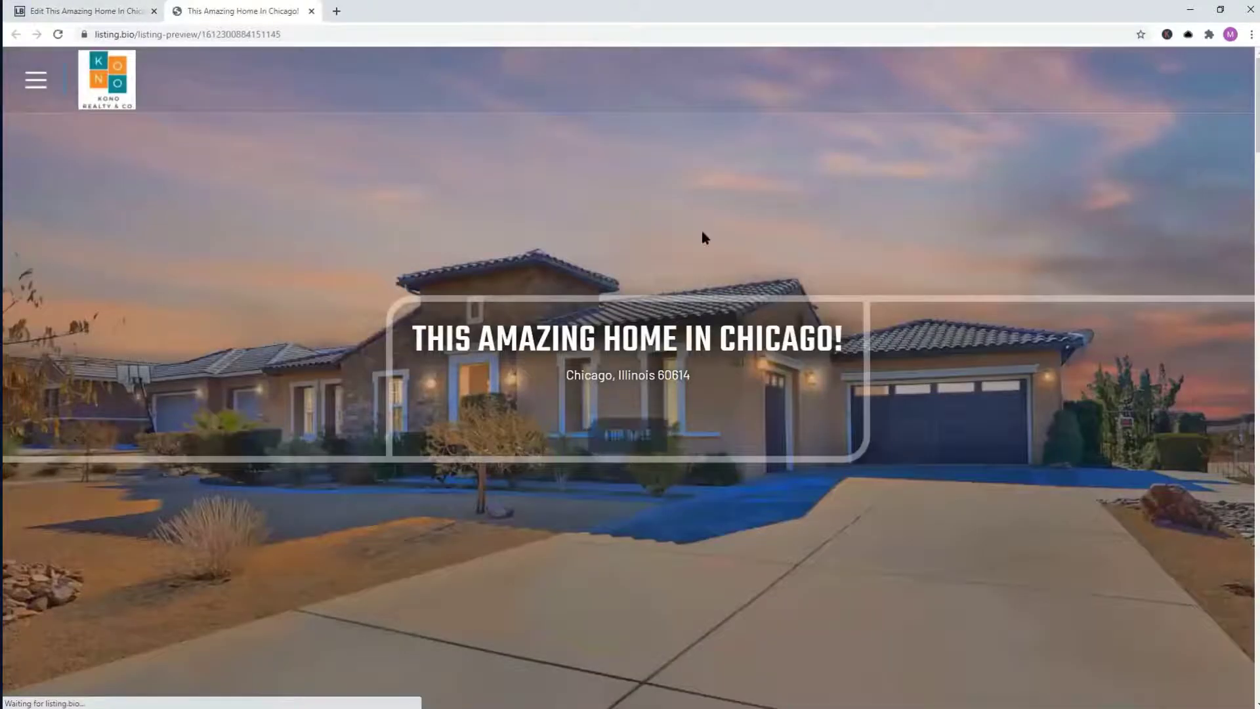
left_click(37, 80)
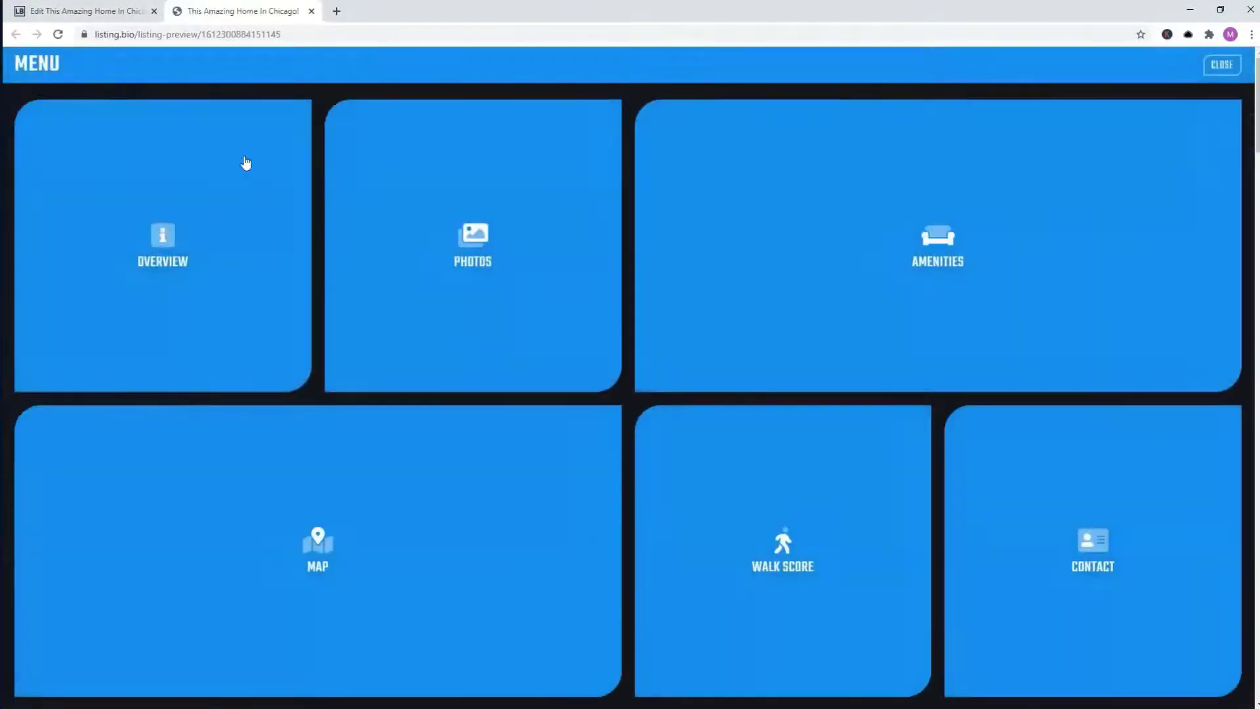
left_click(1224, 66)
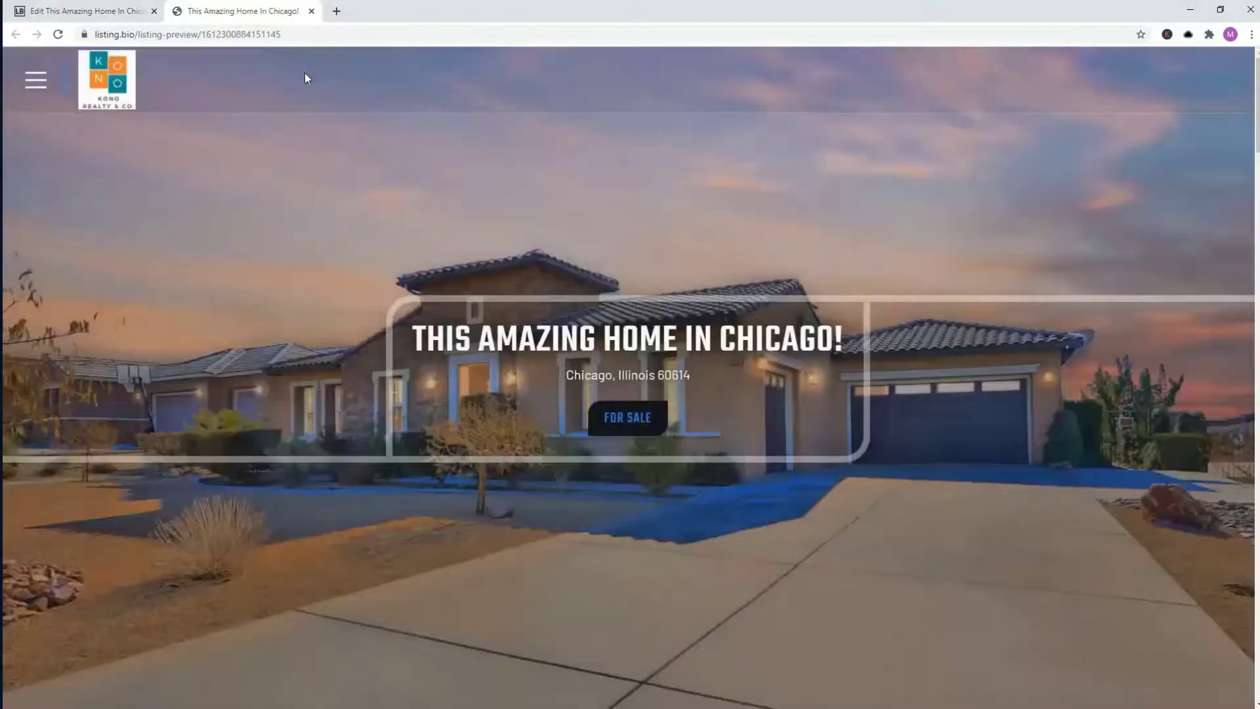
left_click(312, 12)
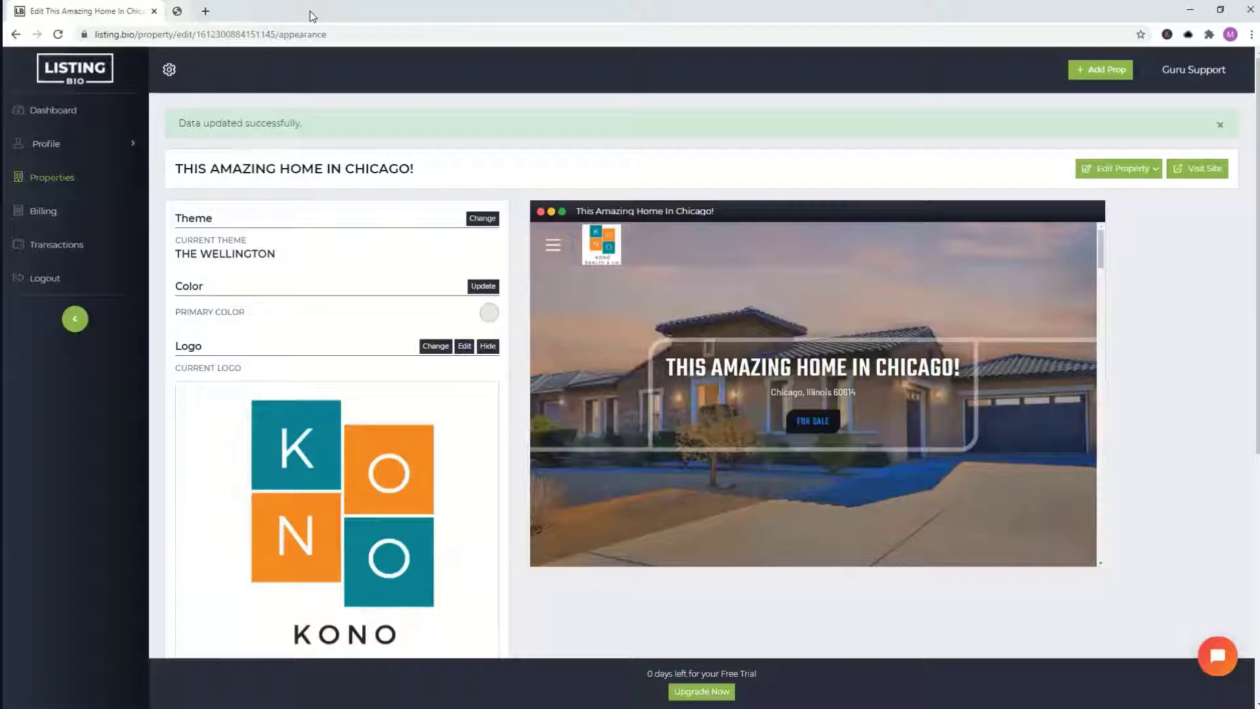
- Start adding a brand new contact to the Chicago home property
left_click(1150, 172)
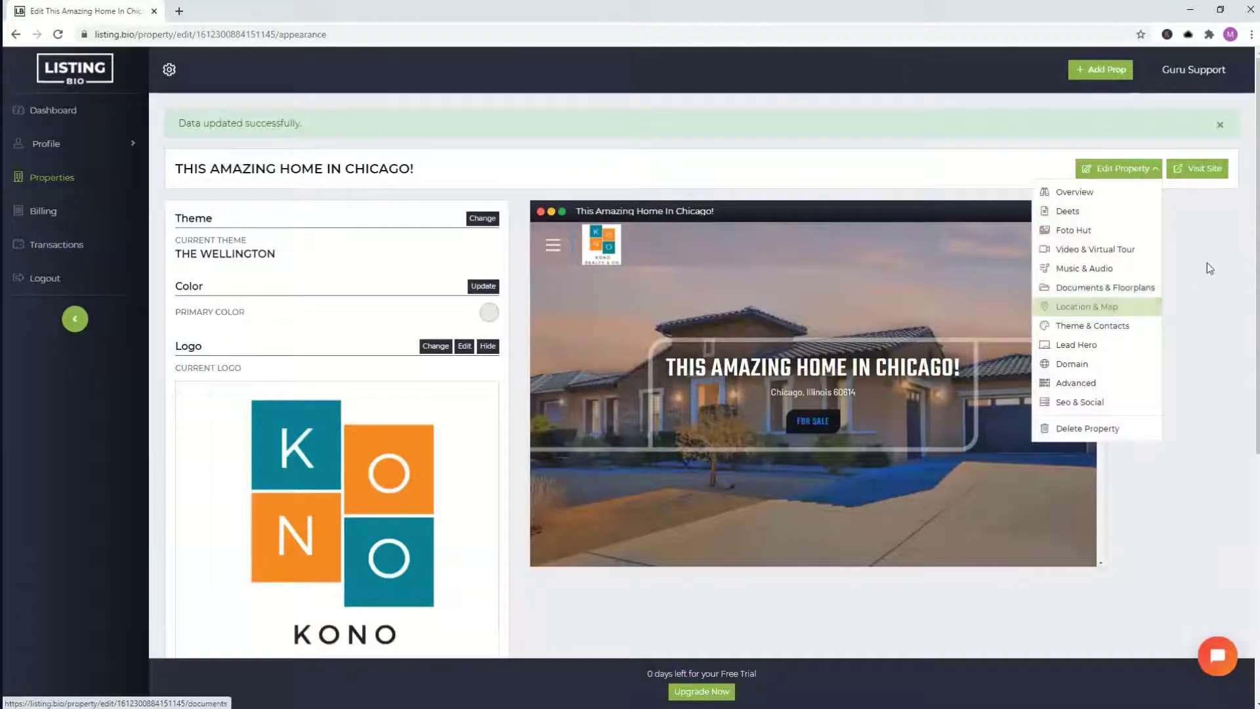
left_click_drag(1246, 262, 1248, 541)
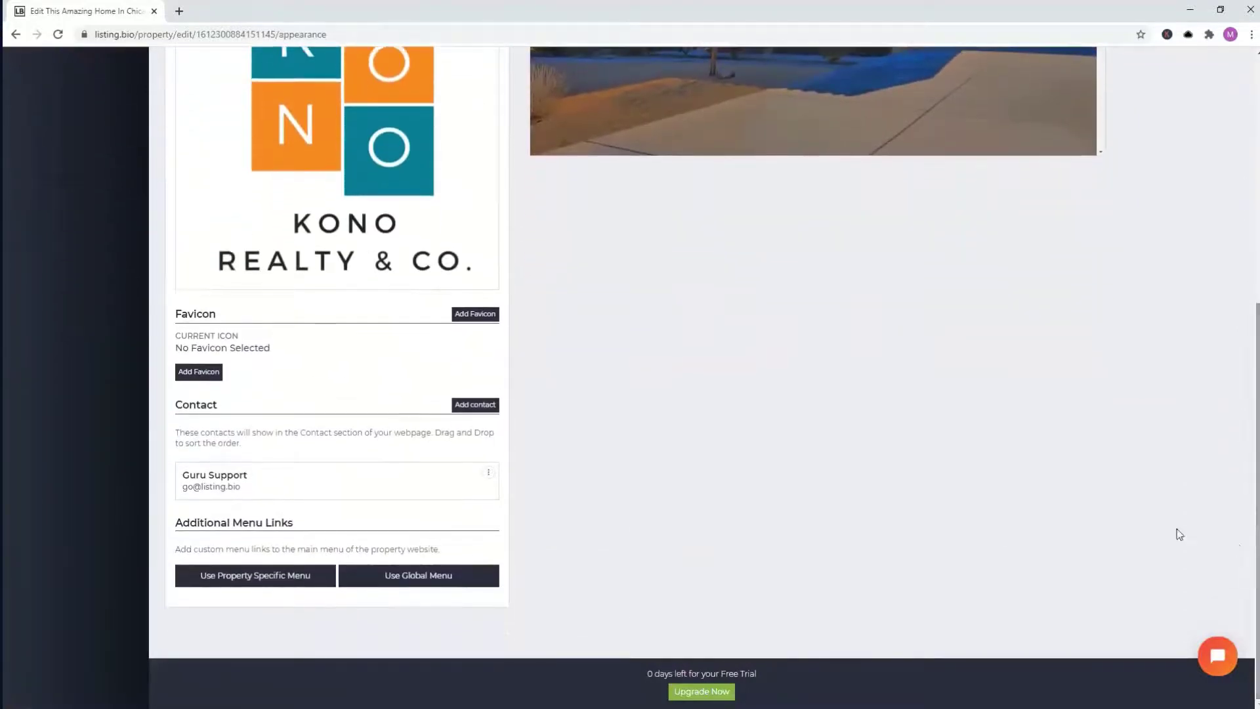
left_click(469, 408)
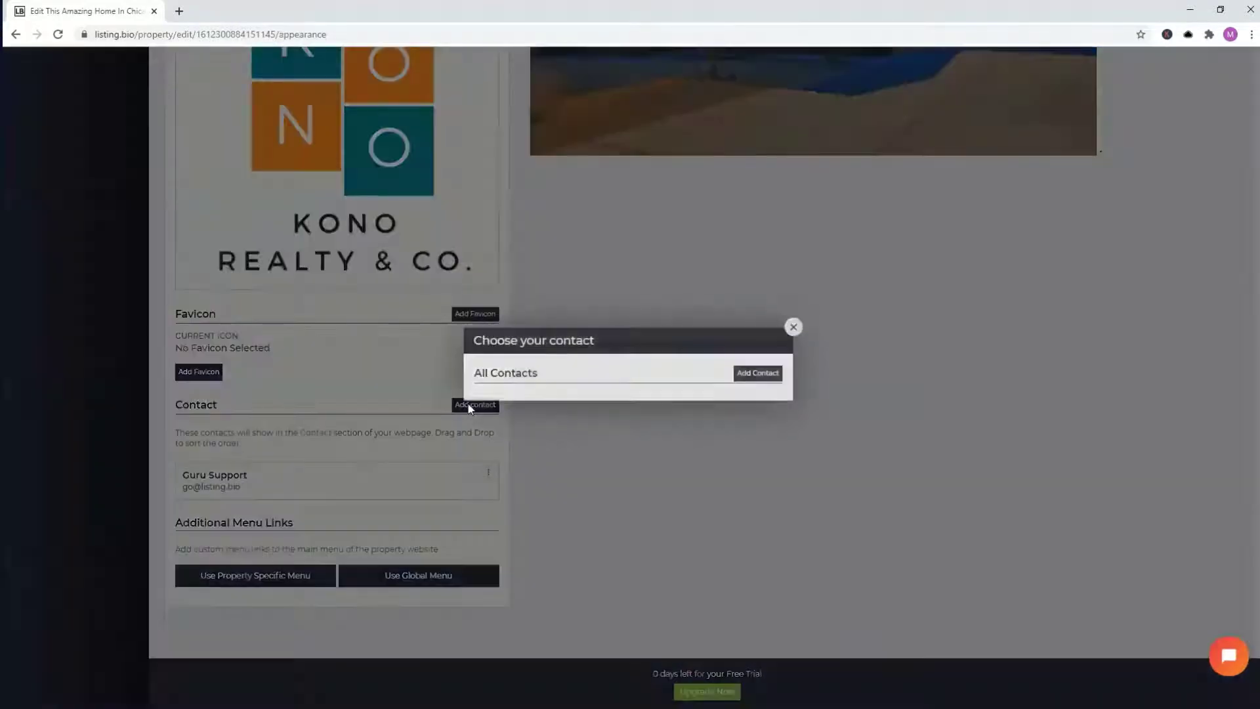
left_click(758, 391)
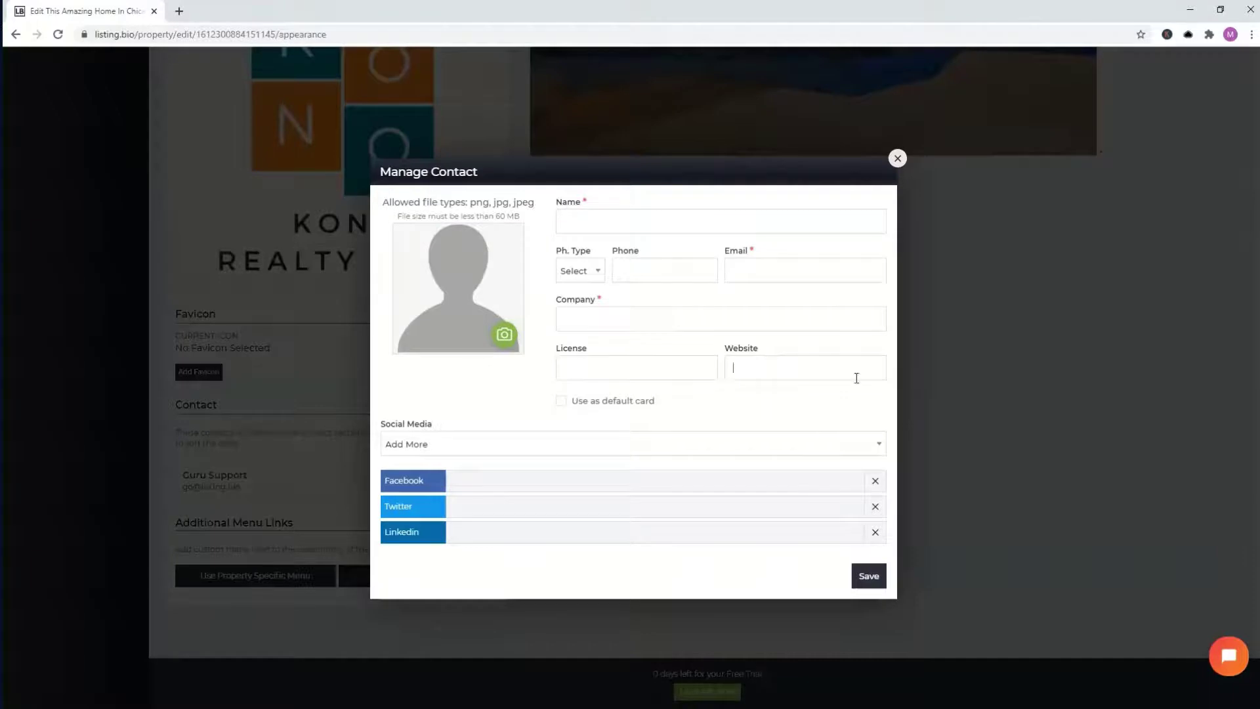
- Review the social networks offered under Social Media 'Add More', then close the blank contact form
left_click(477, 447)
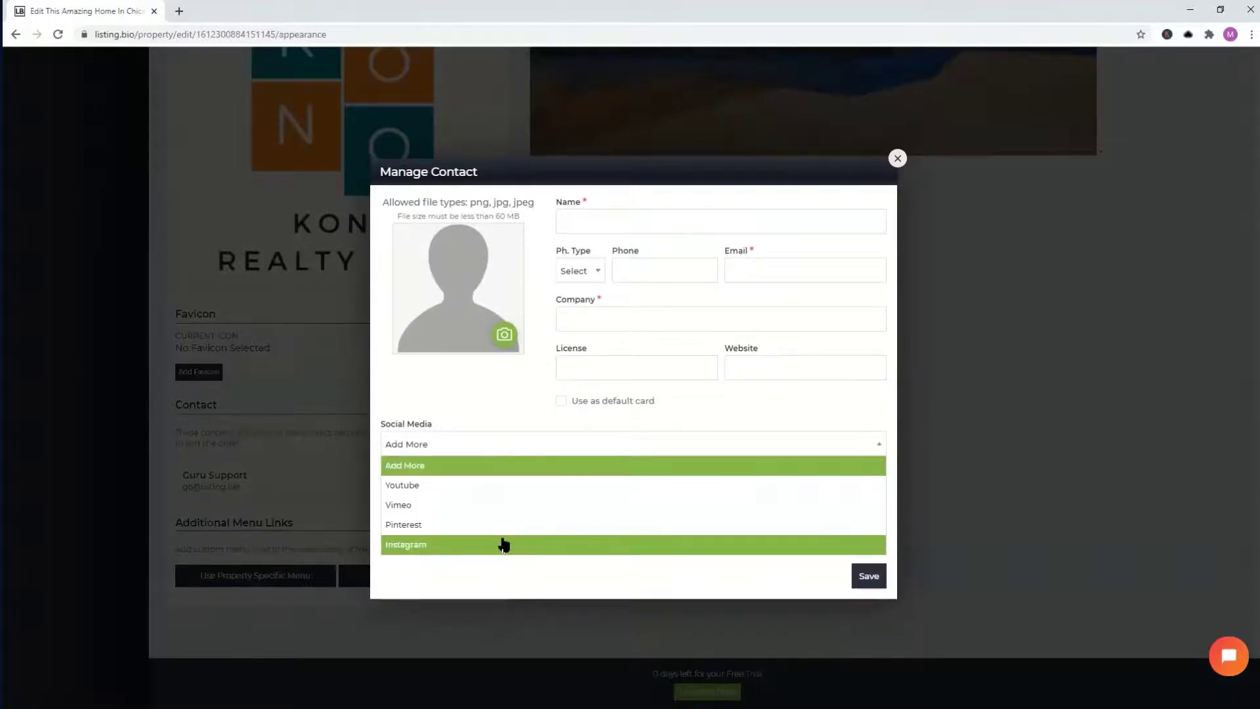
left_click(525, 189)
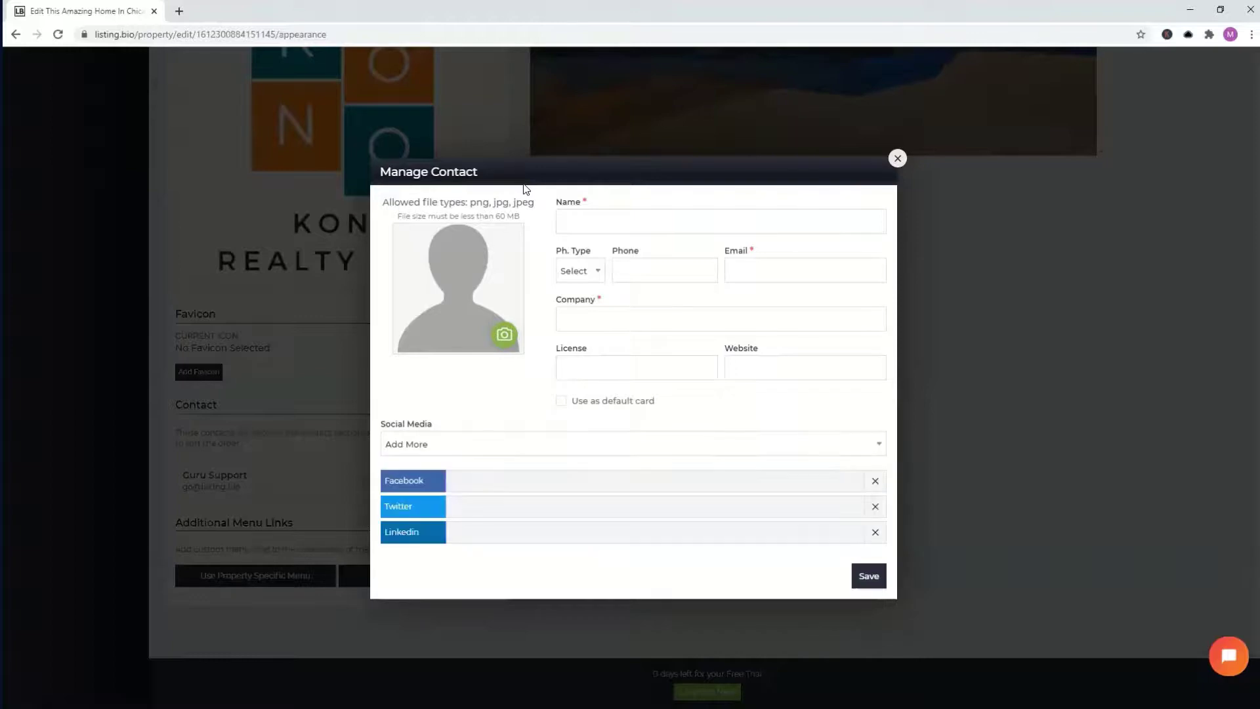
left_click(519, 447)
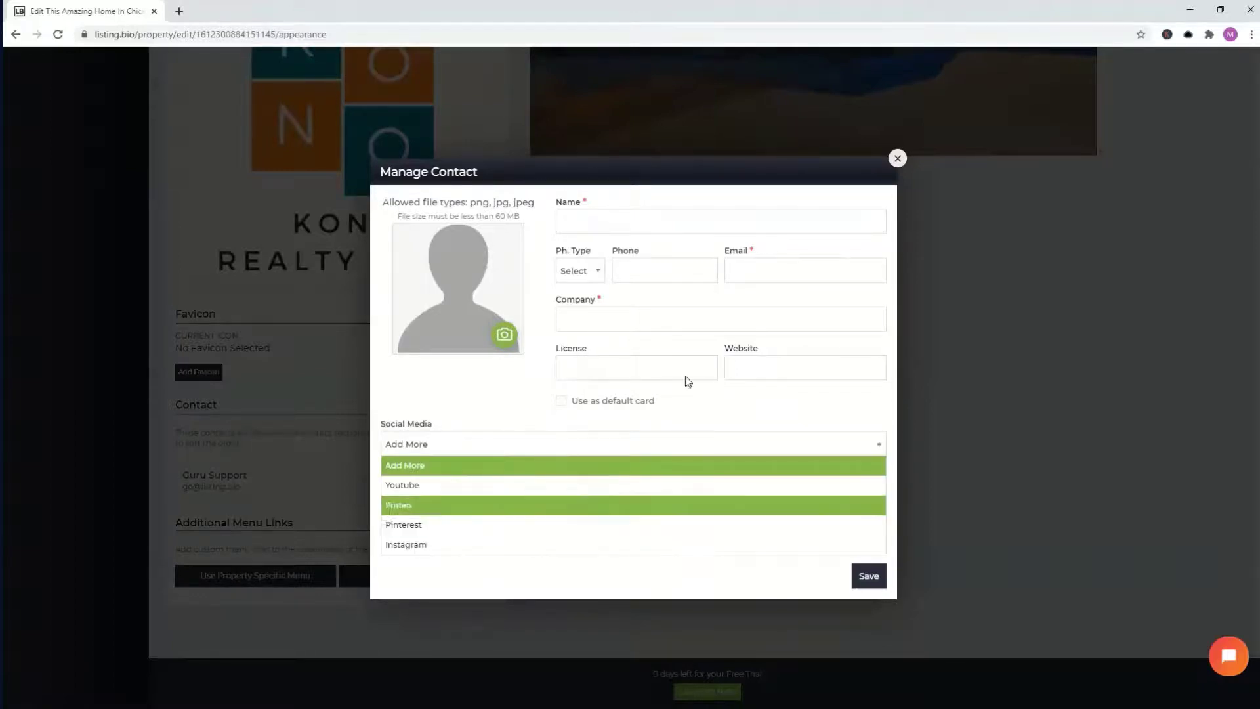
left_click(897, 158)
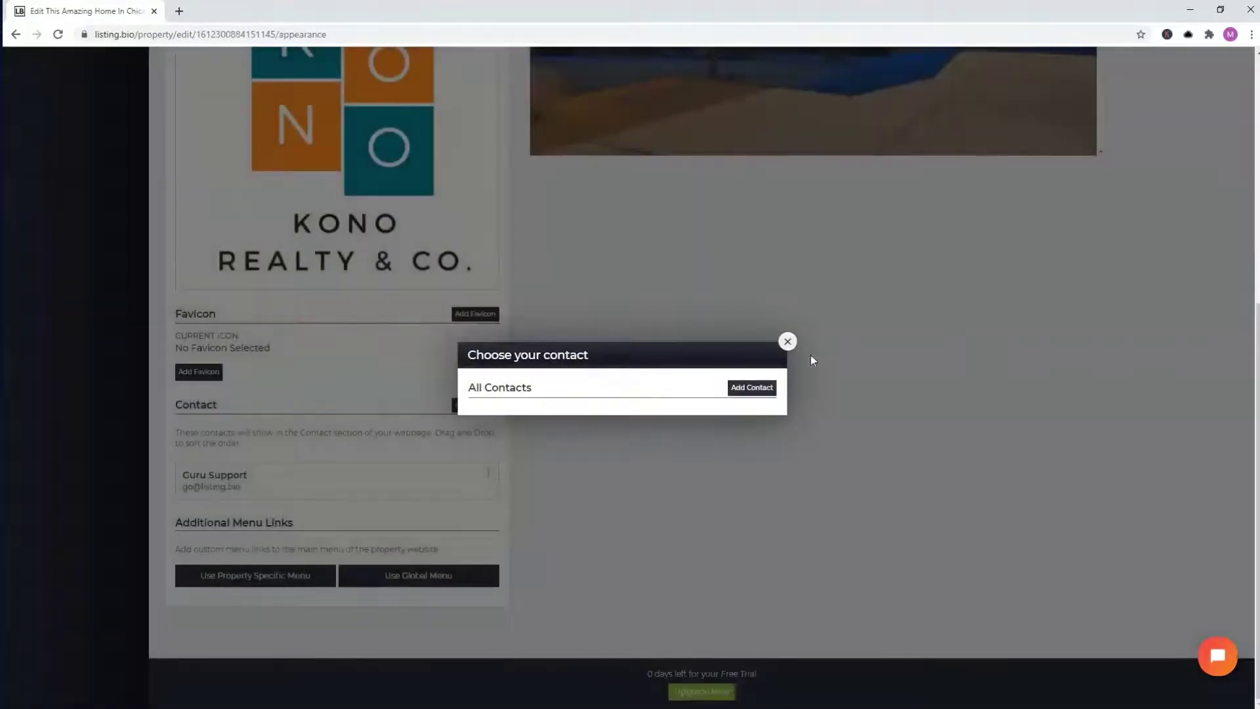
- Close the contact chooser and go to the property's Domain page
left_click(787, 341)
left_click_drag(1246, 332, 1247, 109)
left_click(1133, 171)
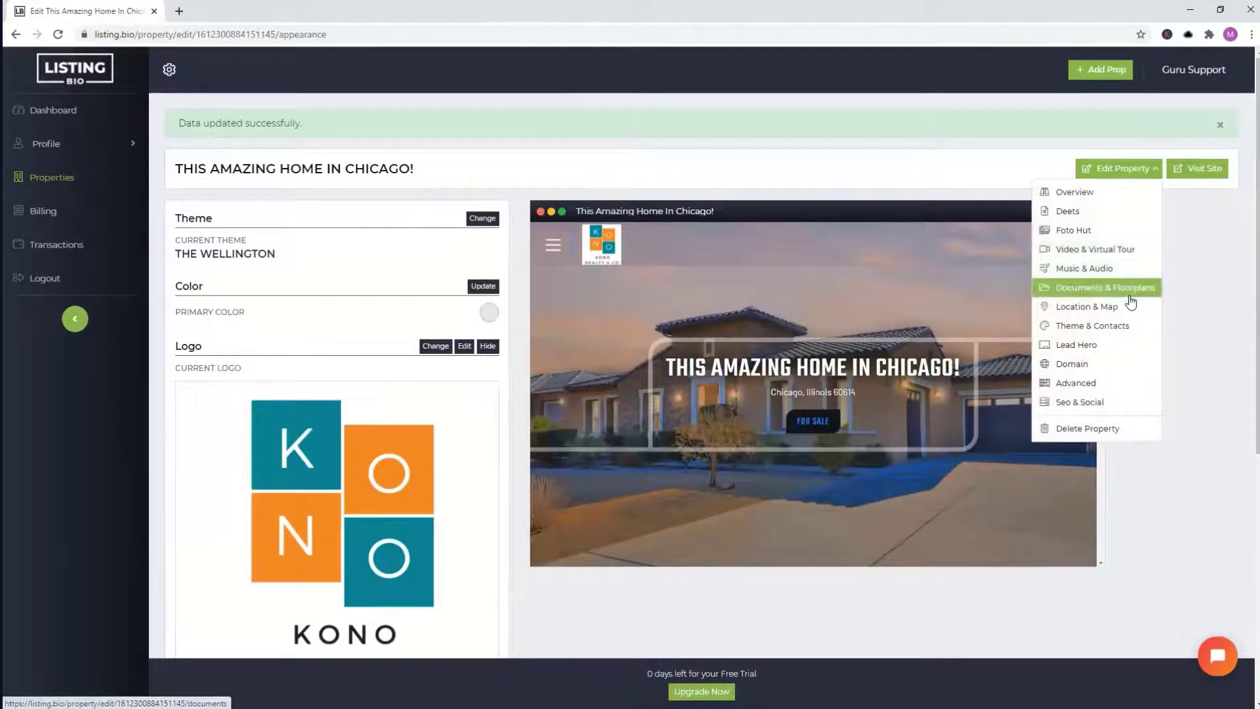
left_click(1099, 365)
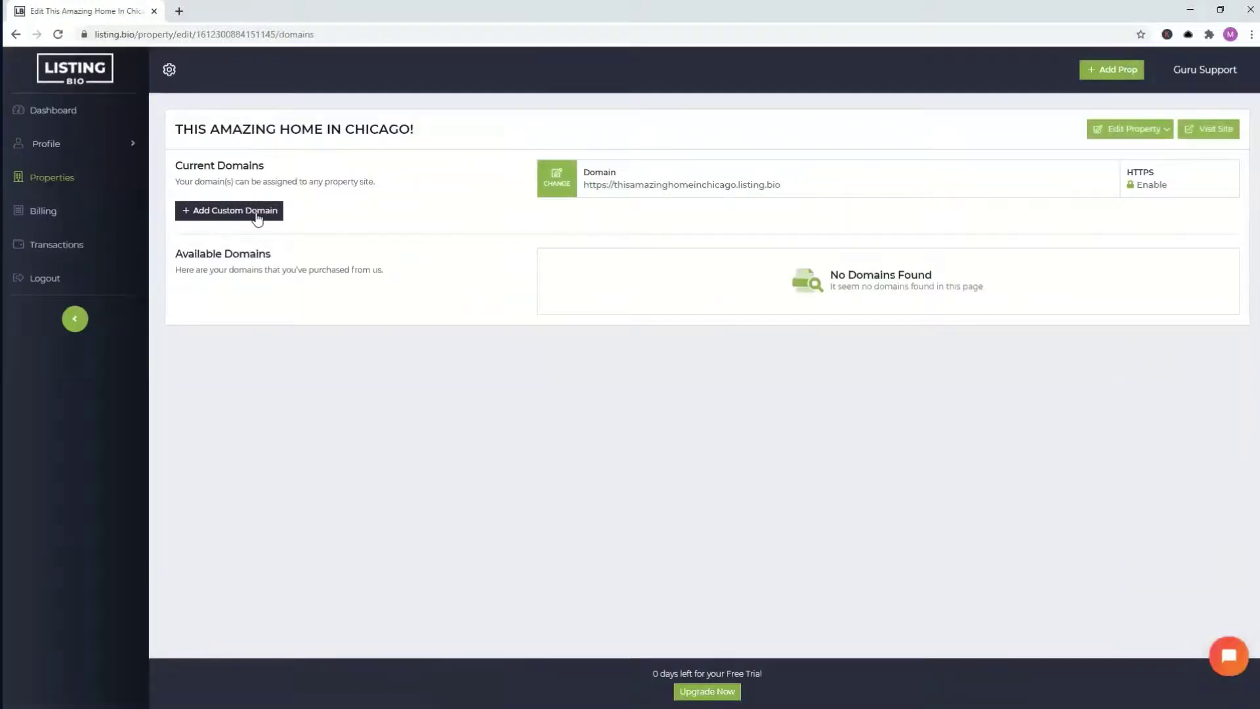
- Look over the Add Custom Domain options for buying or connecting an owned domain, then close
left_click(256, 211)
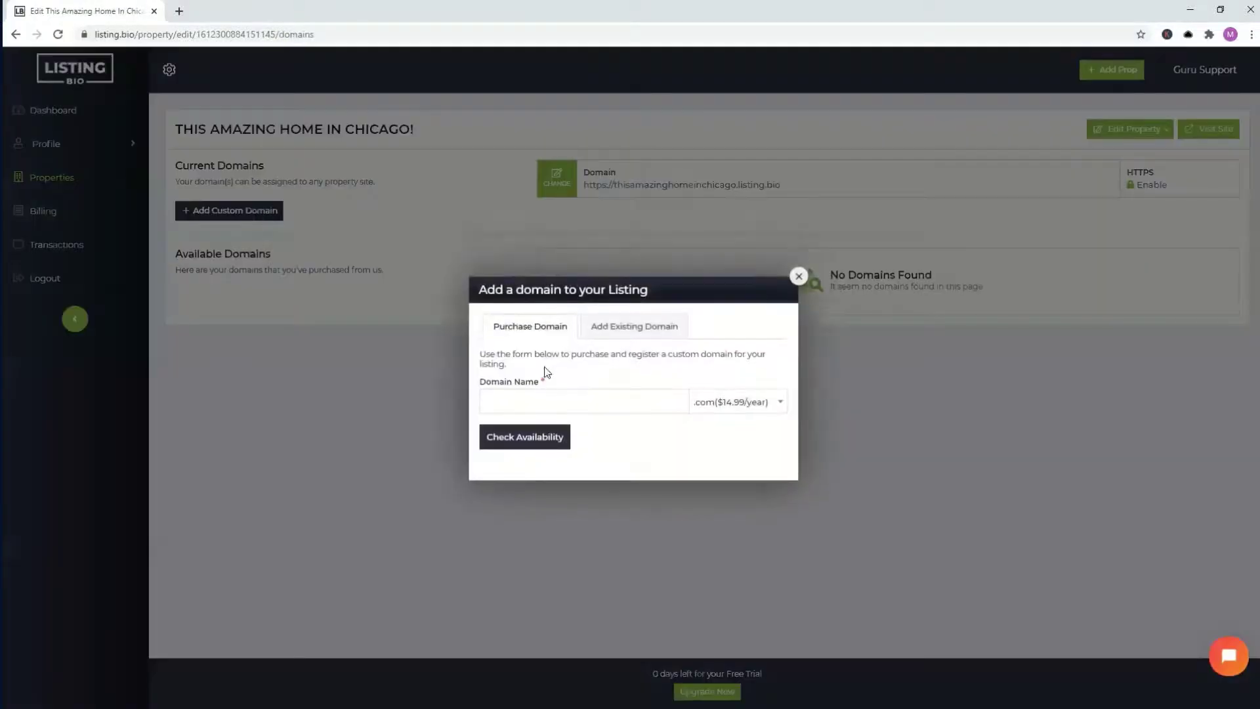
left_click(545, 399)
left_click(617, 328)
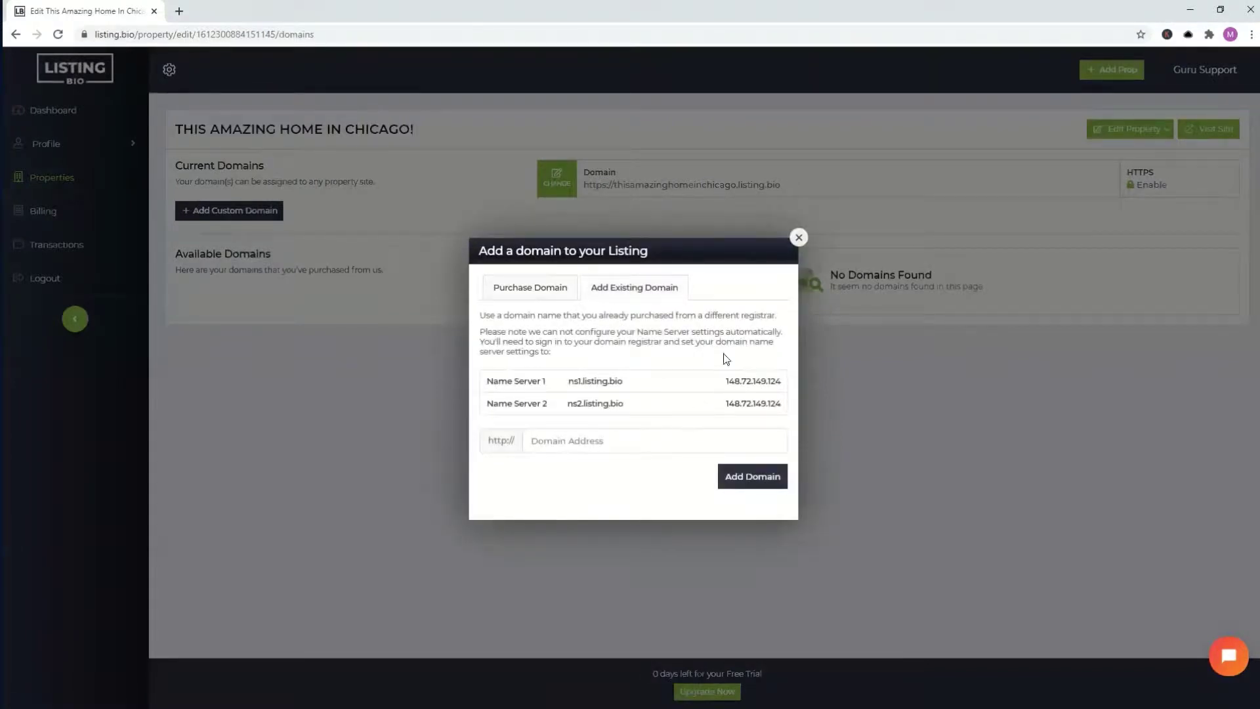
left_click(798, 238)
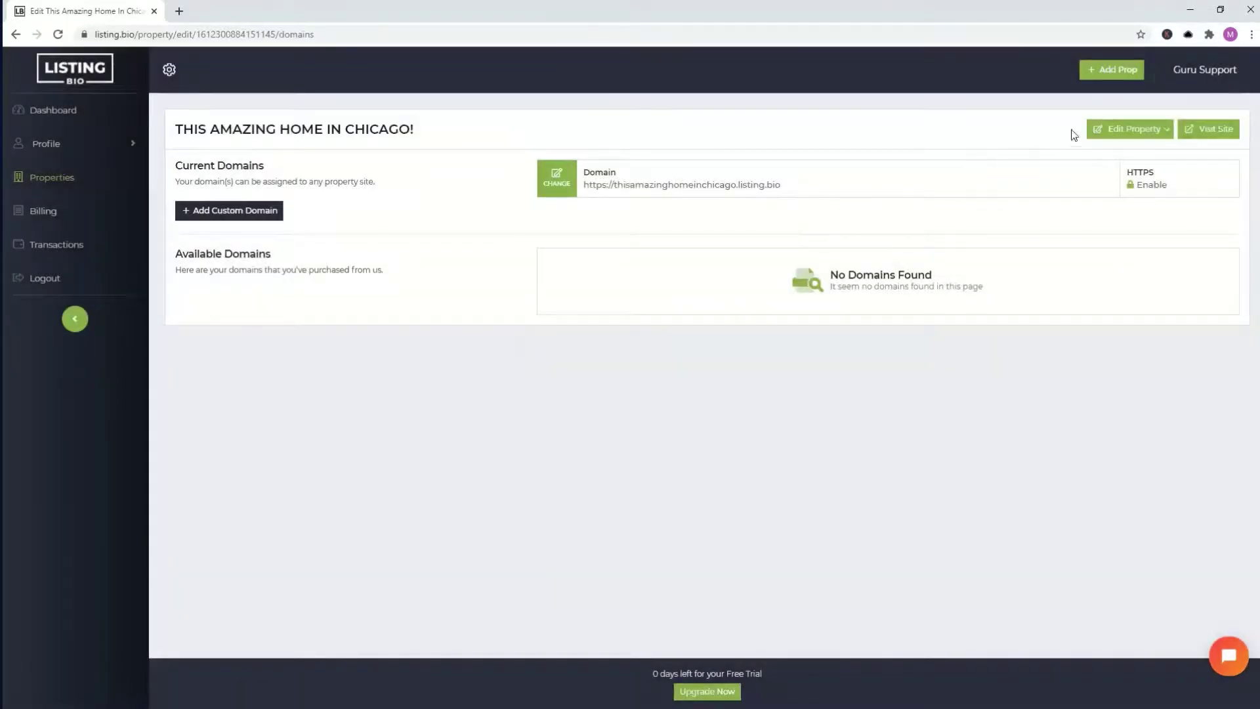
- Go to the Lead Hero page to see the 'Before you go...' exit pop-up preview
left_click(1100, 131)
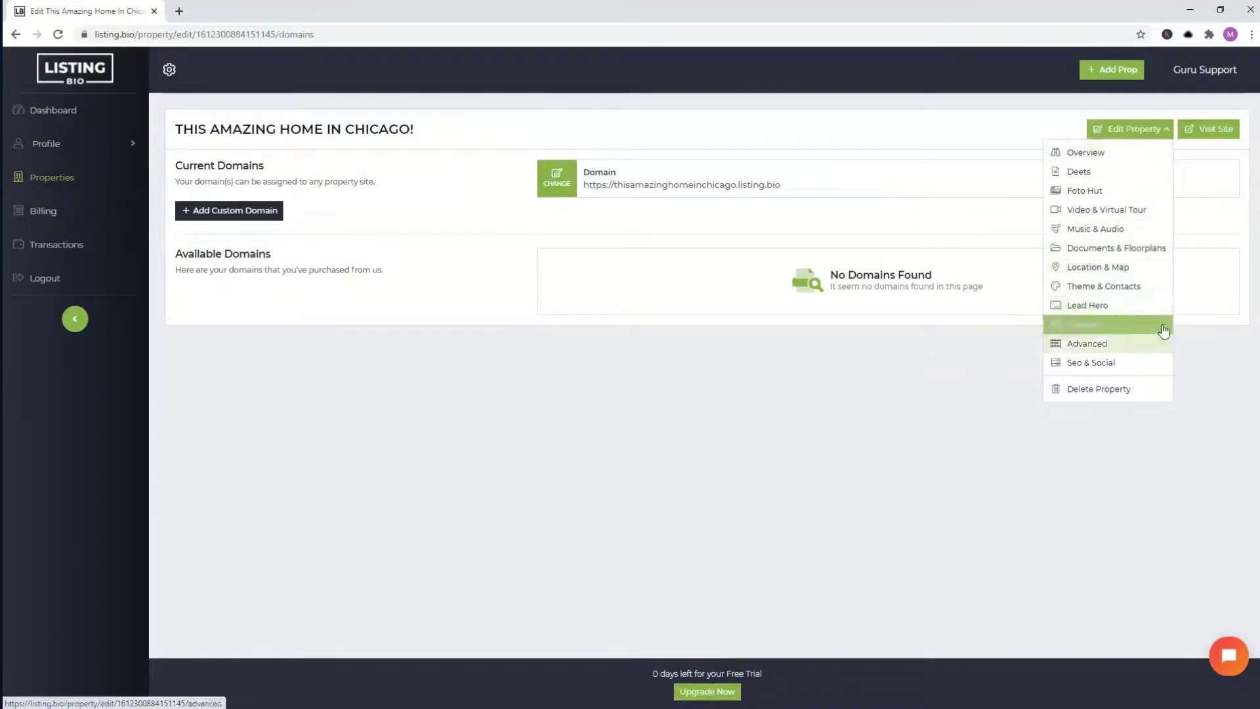
left_click(1124, 312)
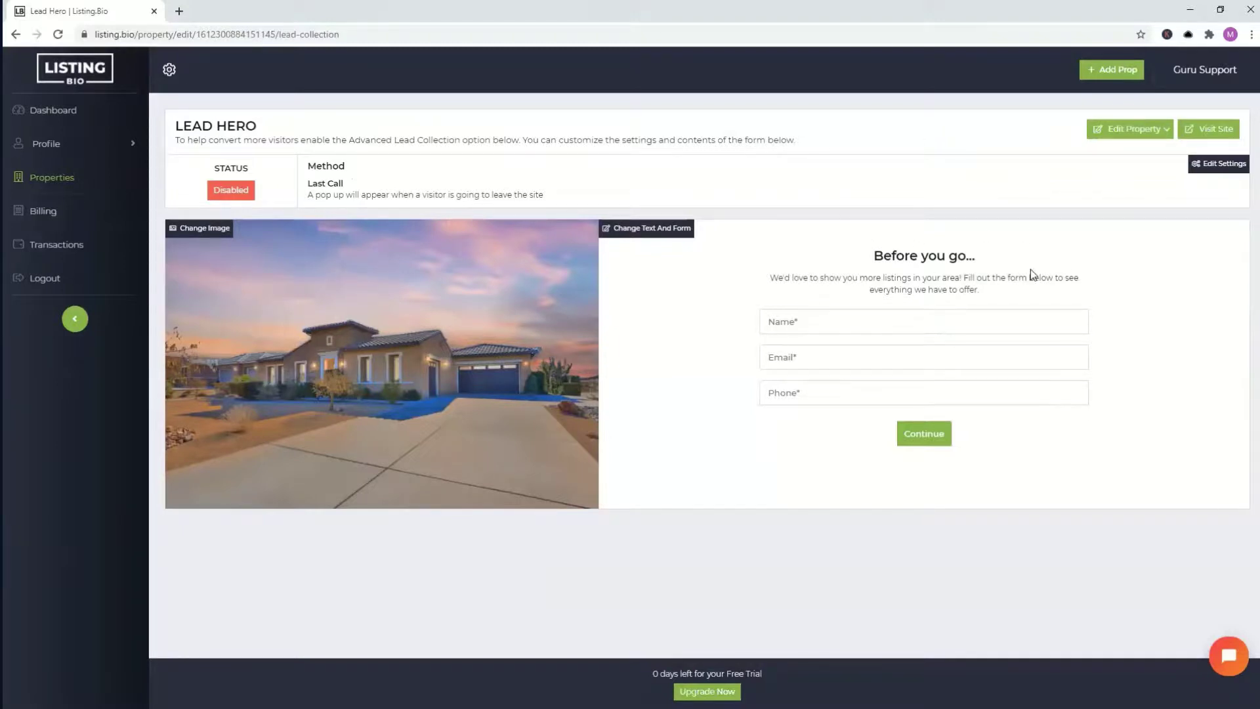
left_click(1116, 128)
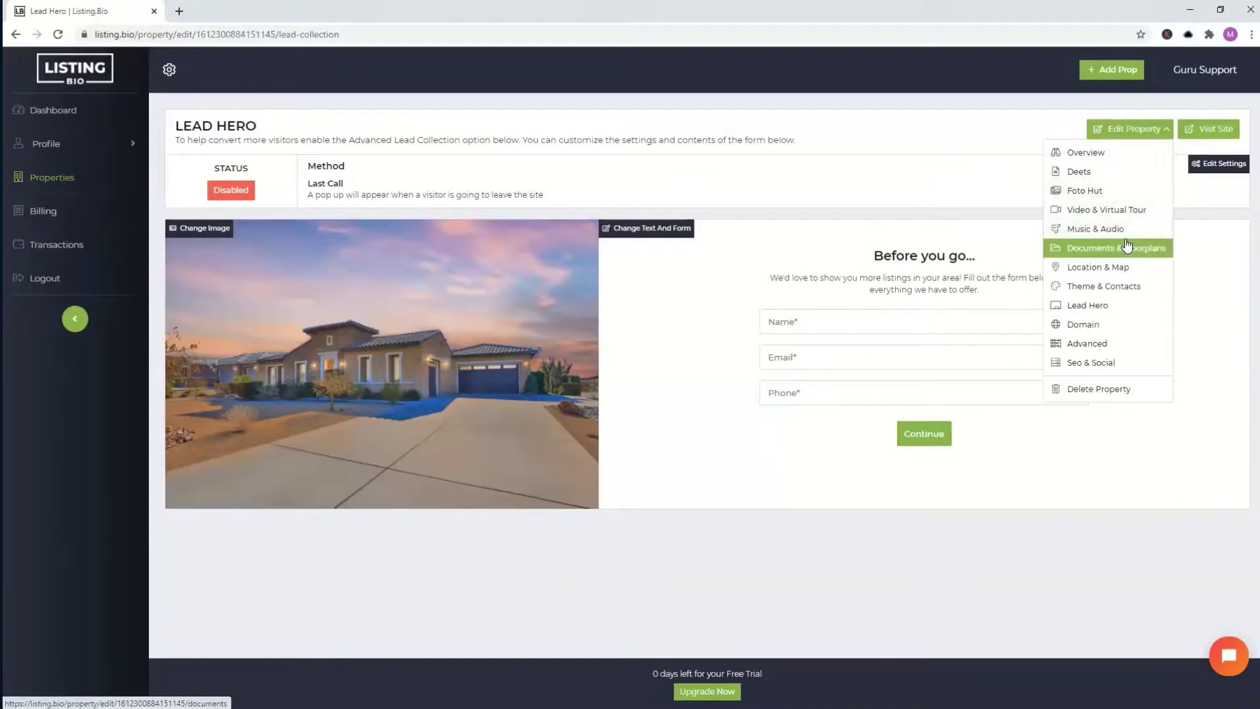
- Go to the Music & Audio page and scroll through the built-in track library
left_click(1110, 228)
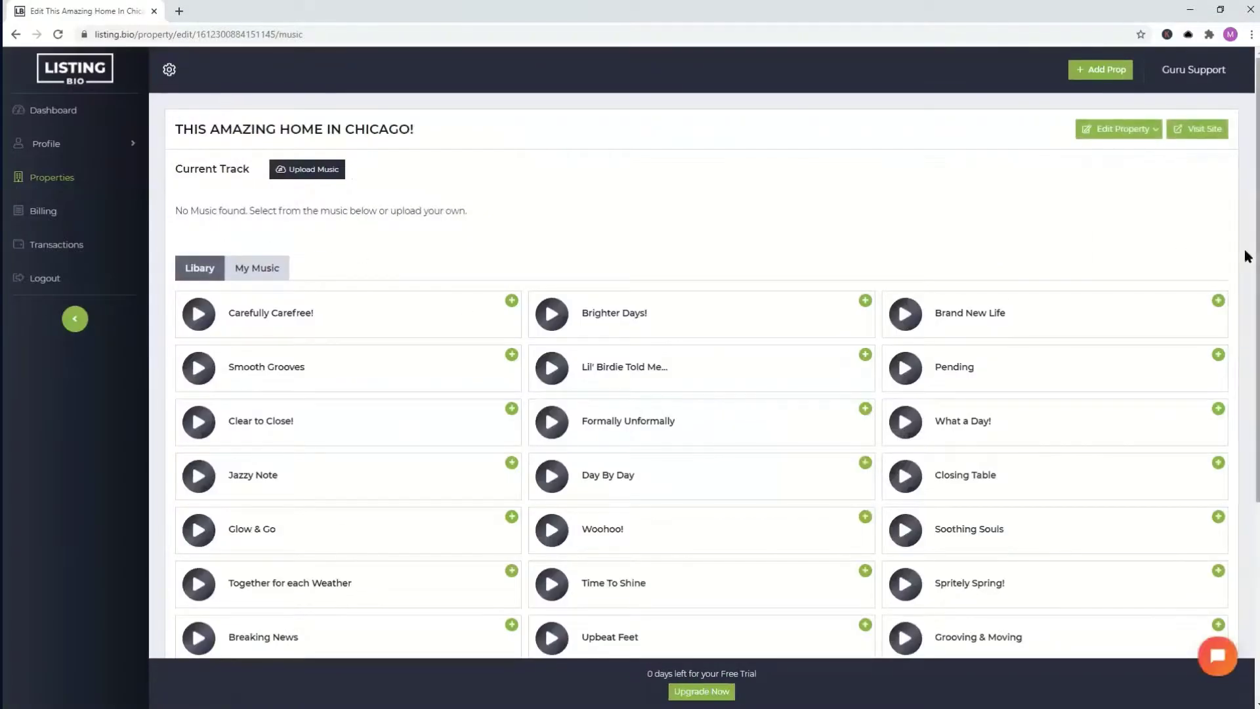
scroll(1247, 256, "down", 3)
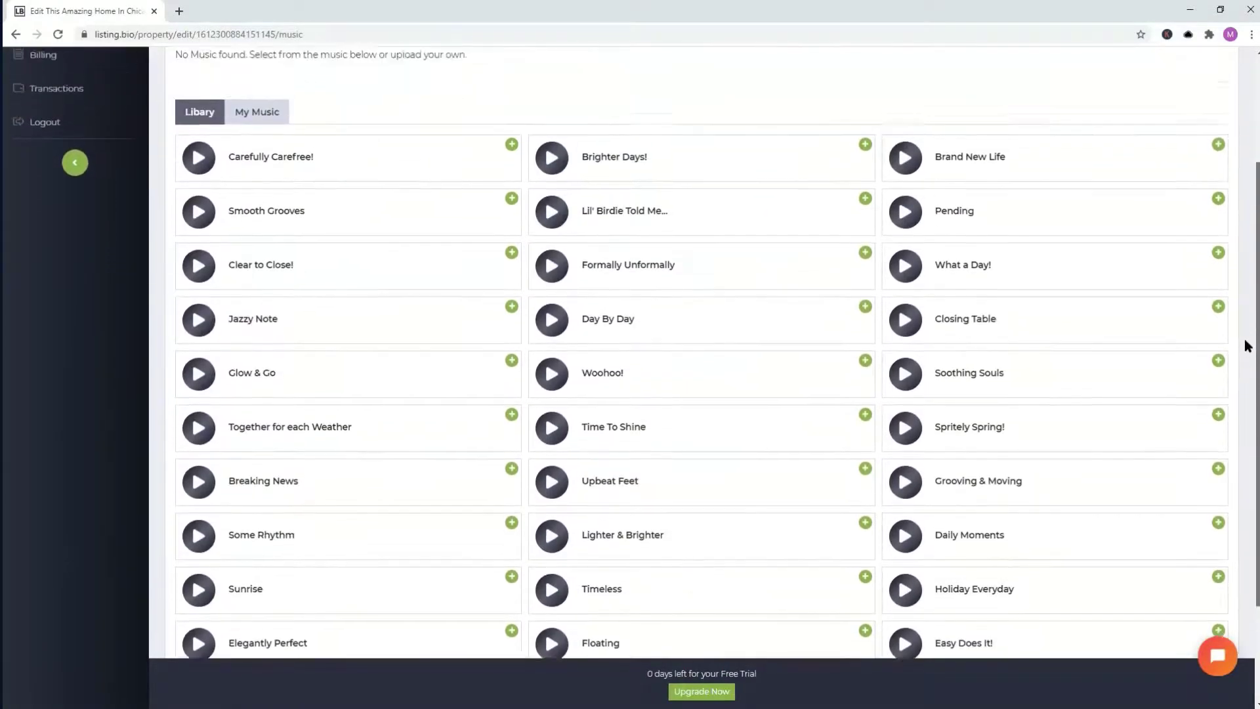
scroll(1247, 338, "up", 3)
scroll(1247, 263, "up", 1)
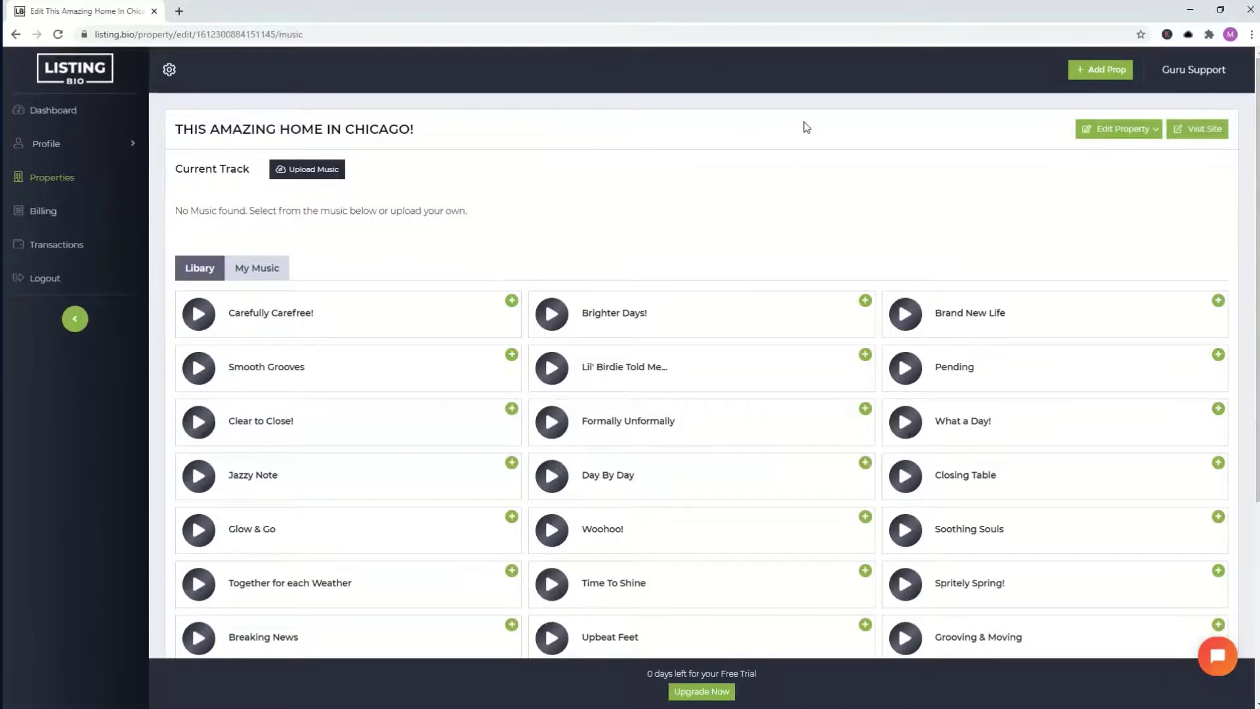
- On the live site, page forward from the exterior photo through living room, kitchen, dining room and bedrooms
left_click(1155, 134)
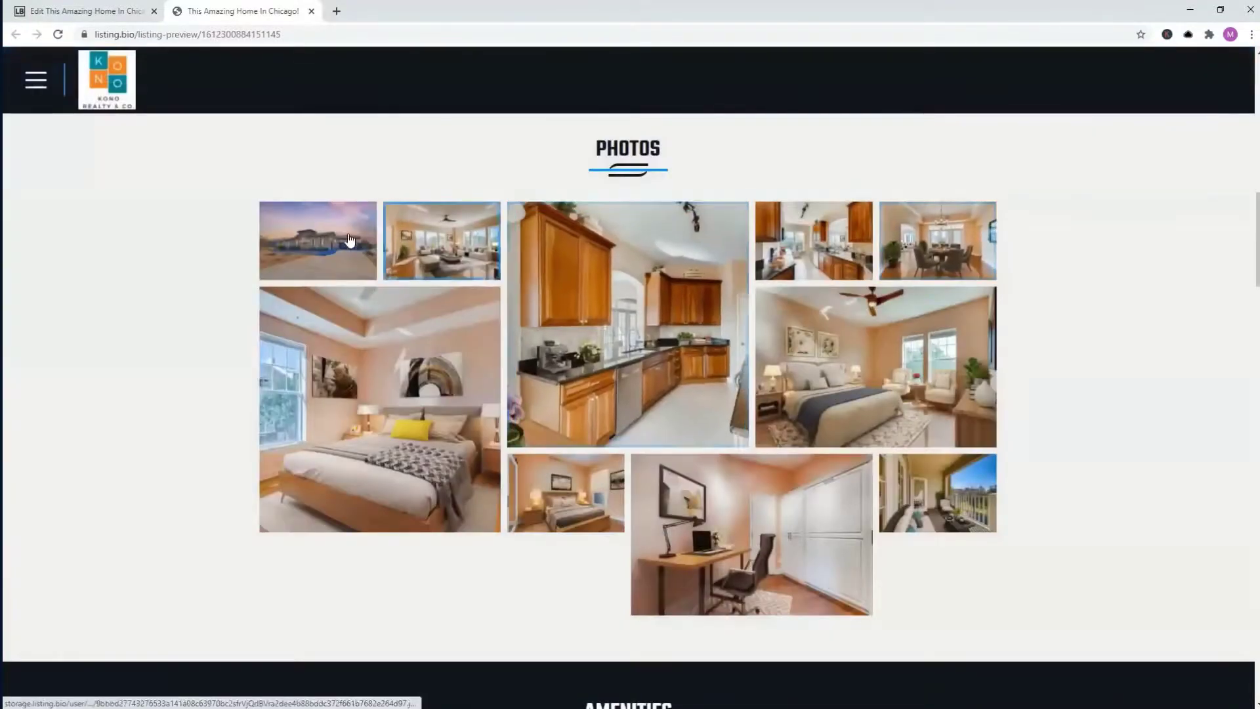
left_click(333, 235)
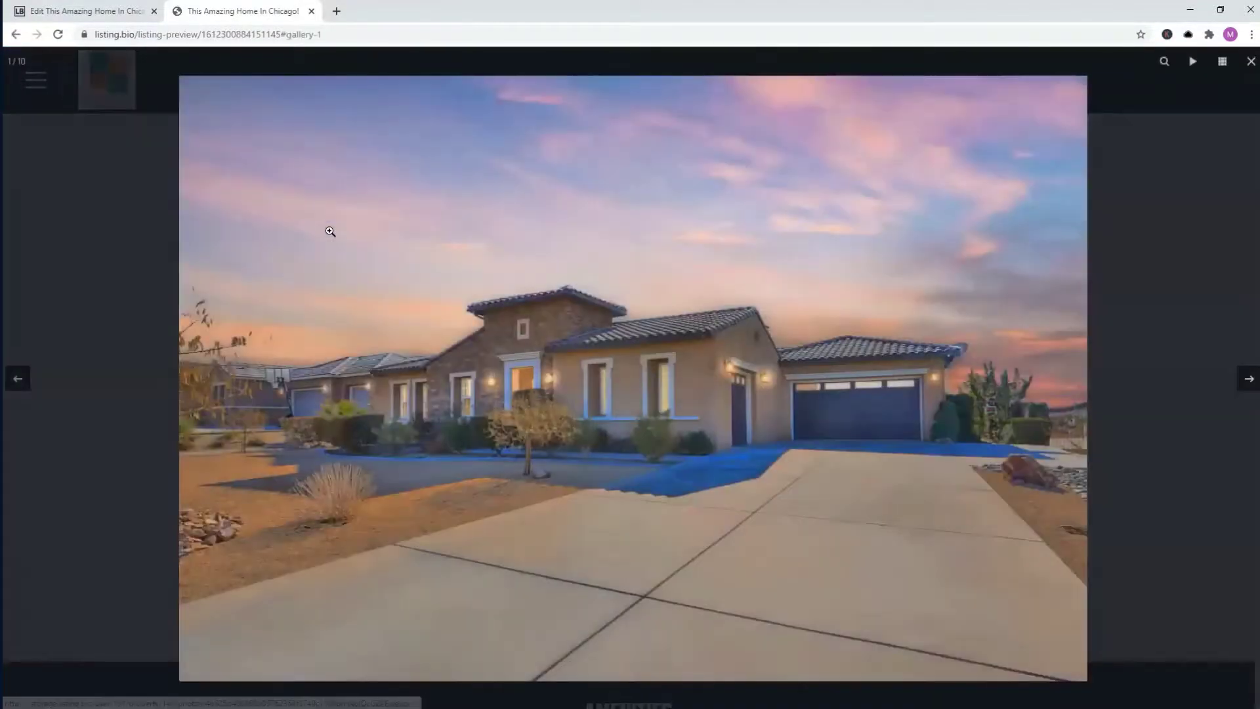
left_click(1248, 381)
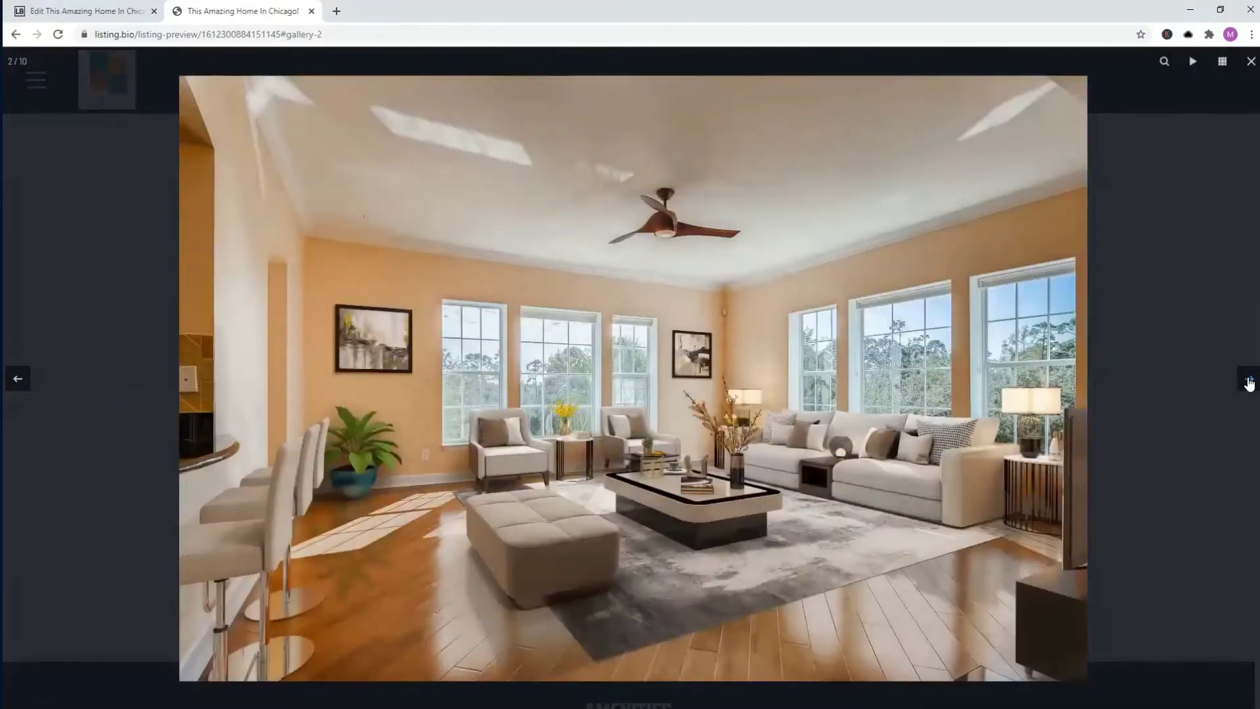
left_click(1248, 382)
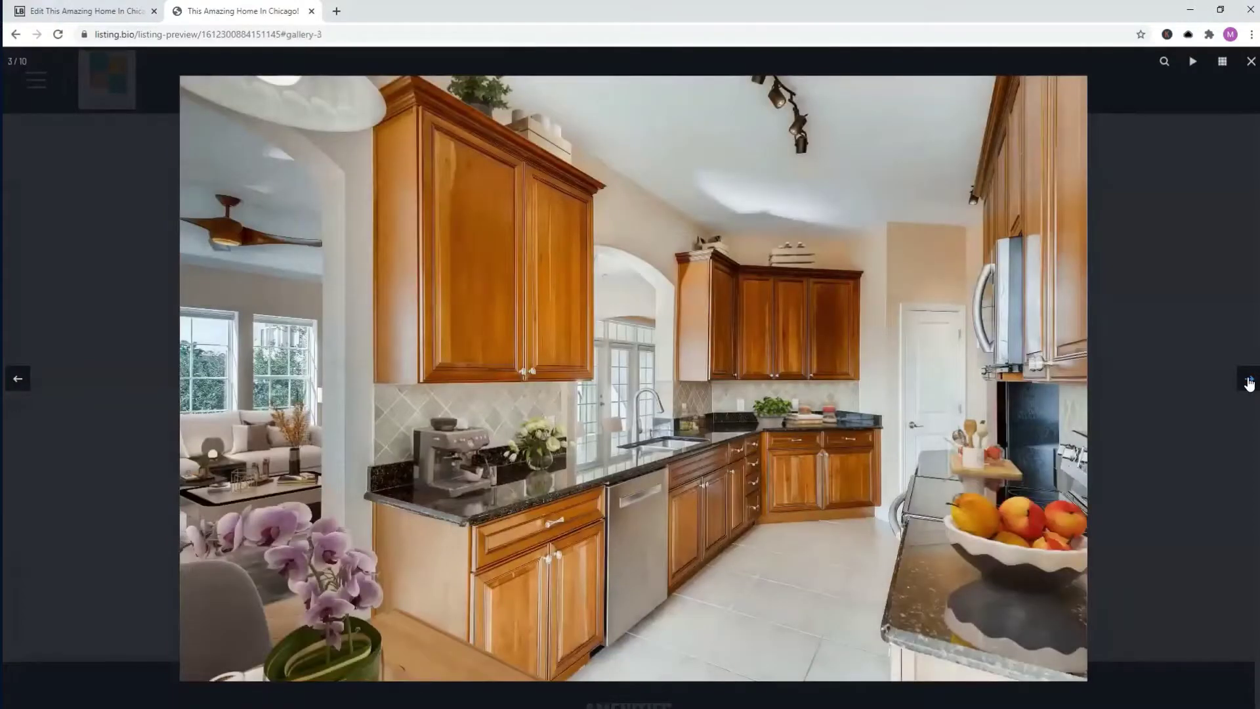
left_click(1249, 384)
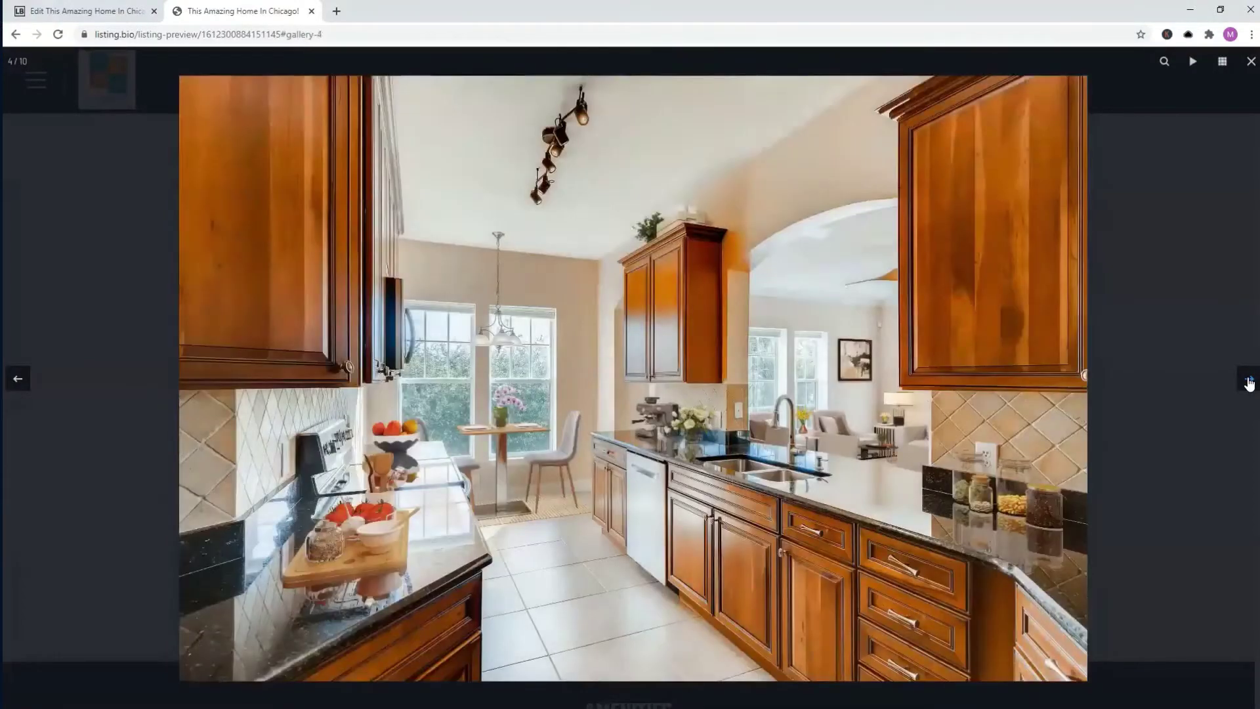
left_click(1249, 384)
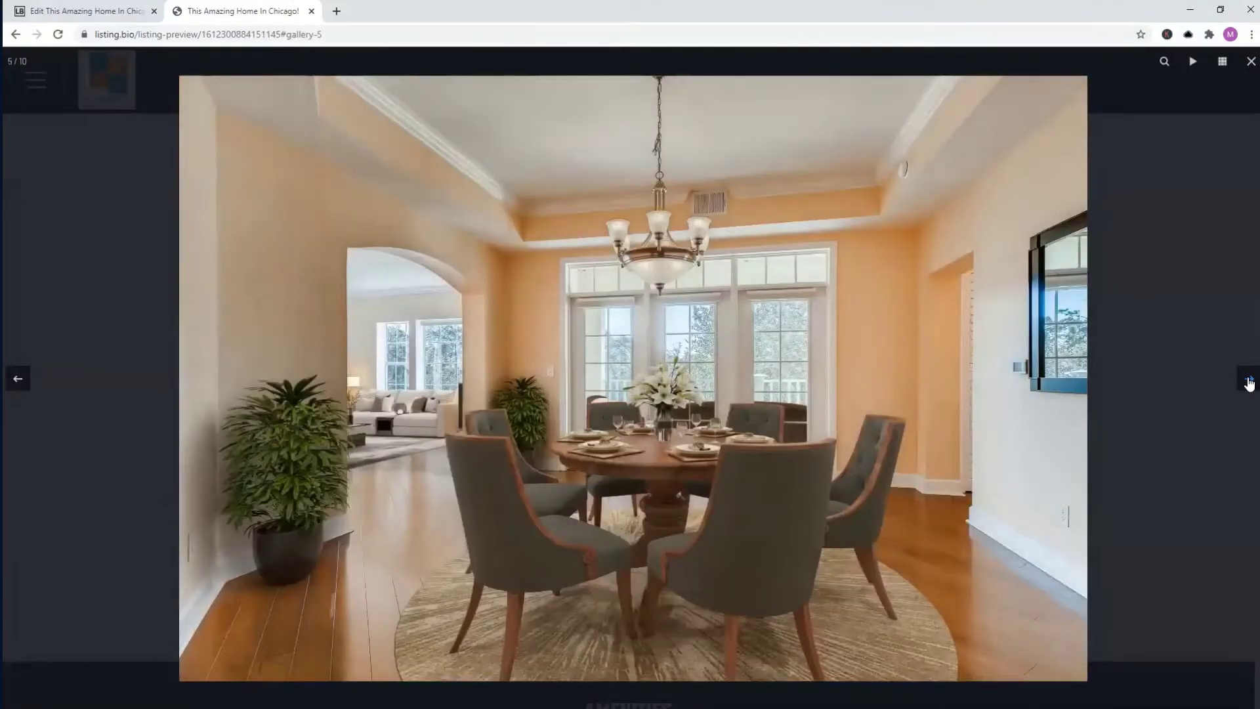
left_click(1249, 384)
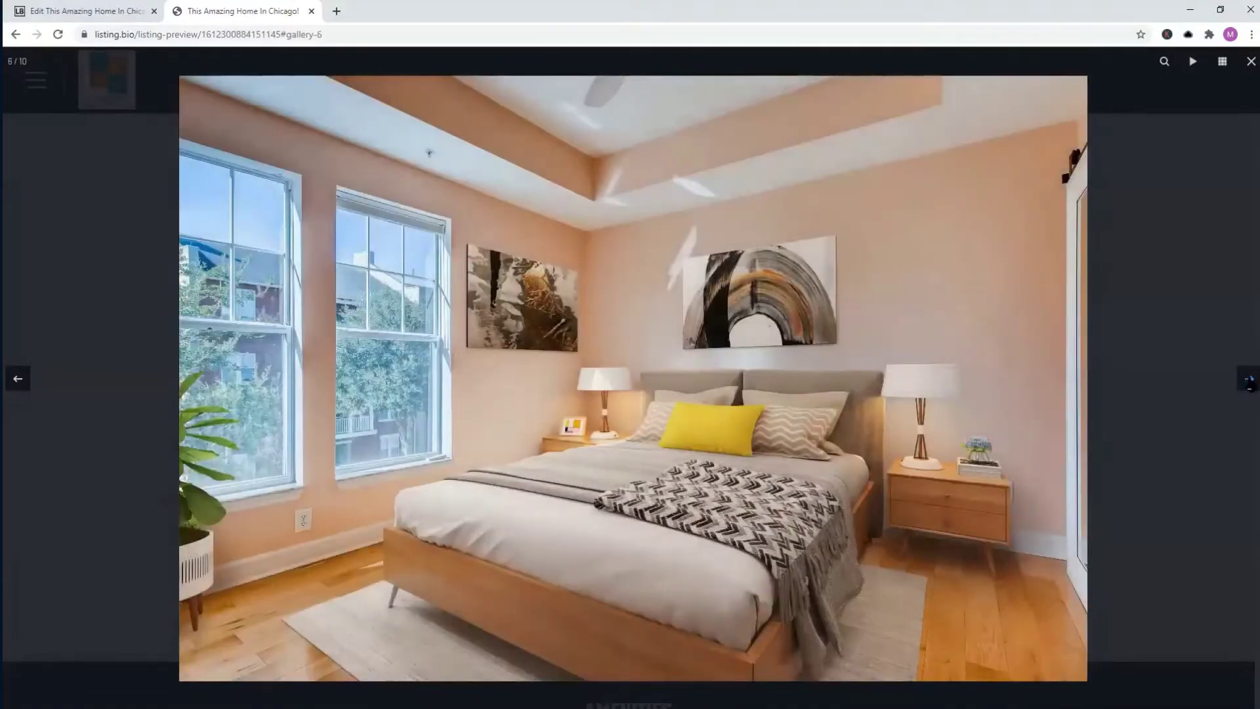
left_click(1250, 384)
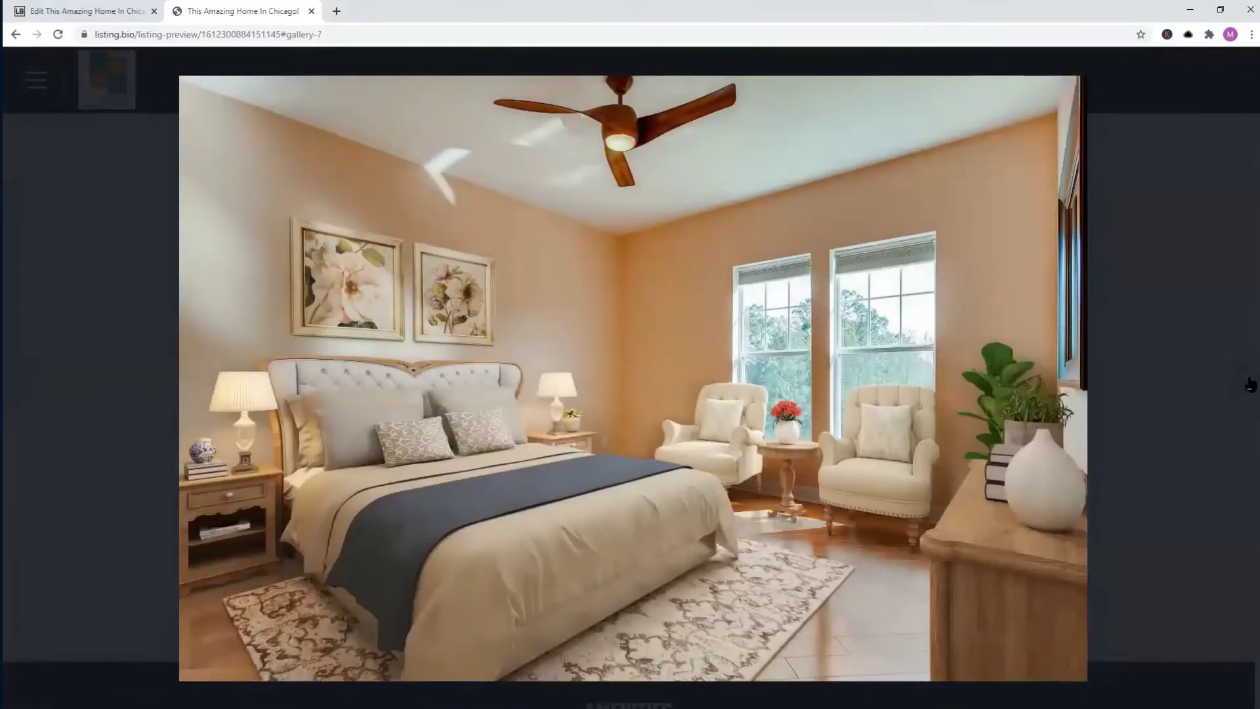
- Page back through the gallery to the house exterior photo and close the enlarged view
mouse_move(1249, 384)
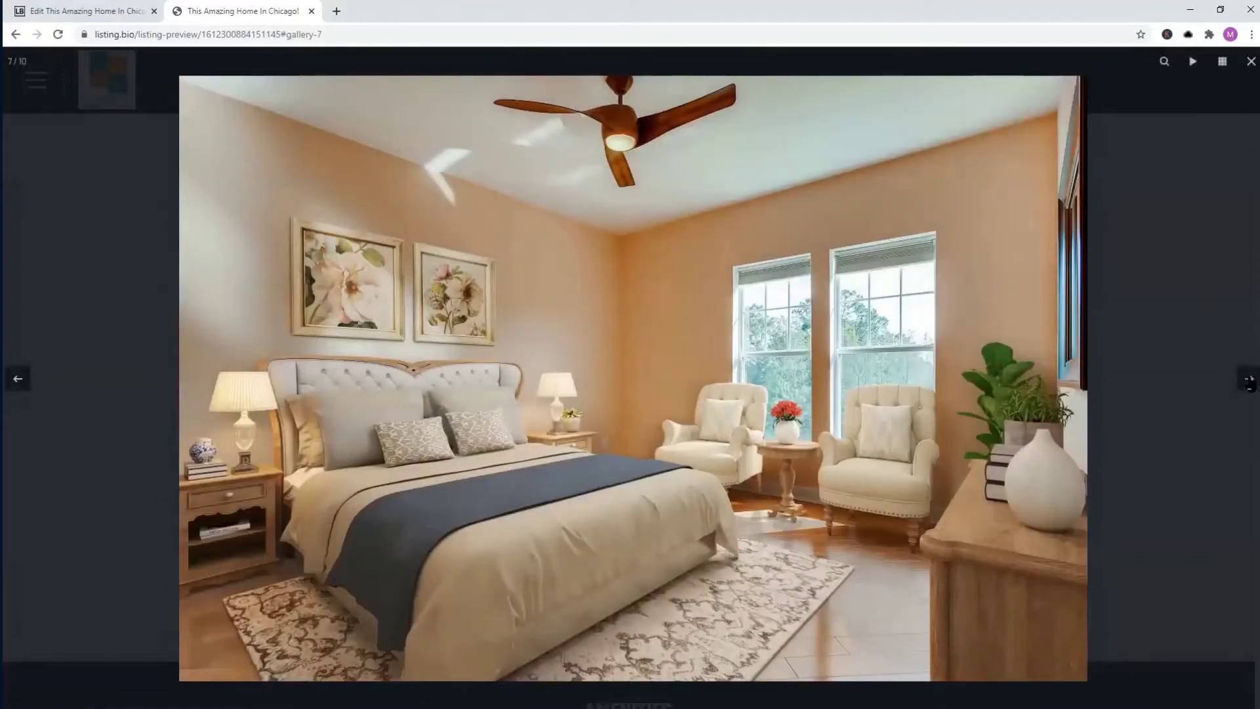
left_click(18, 384)
left_click(18, 384)
left_click(18, 384)
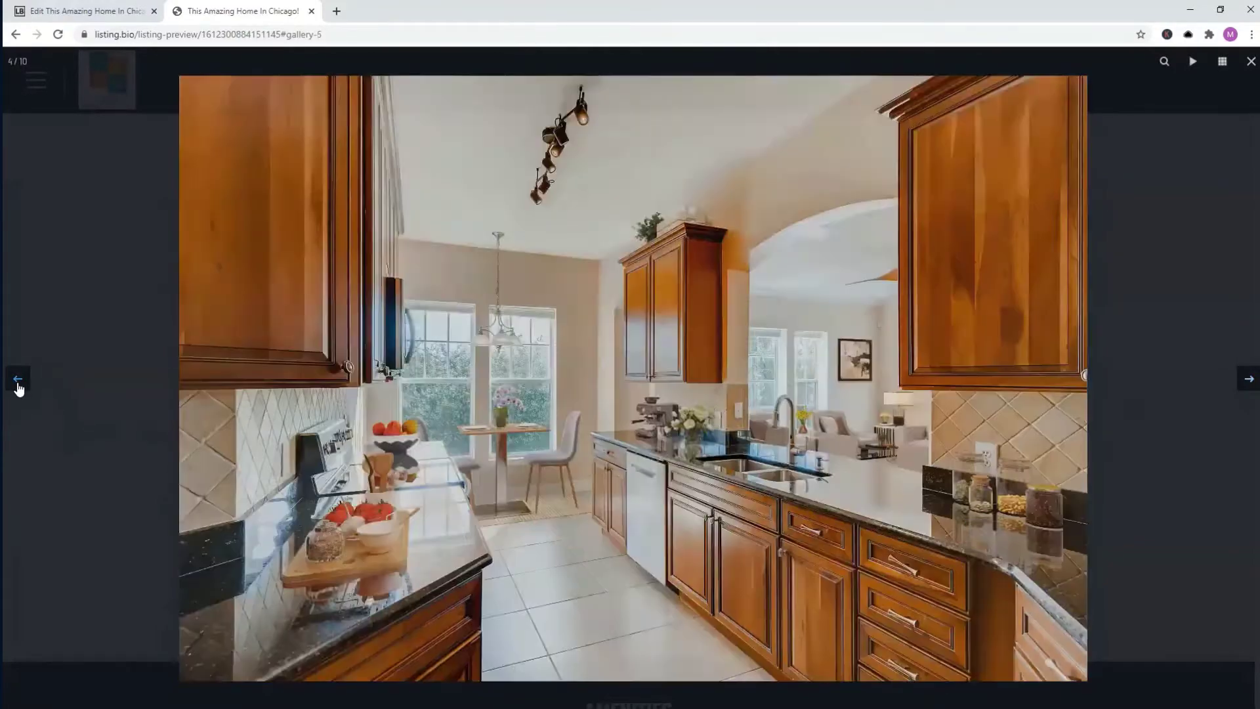
left_click(17, 384)
left_click(18, 384)
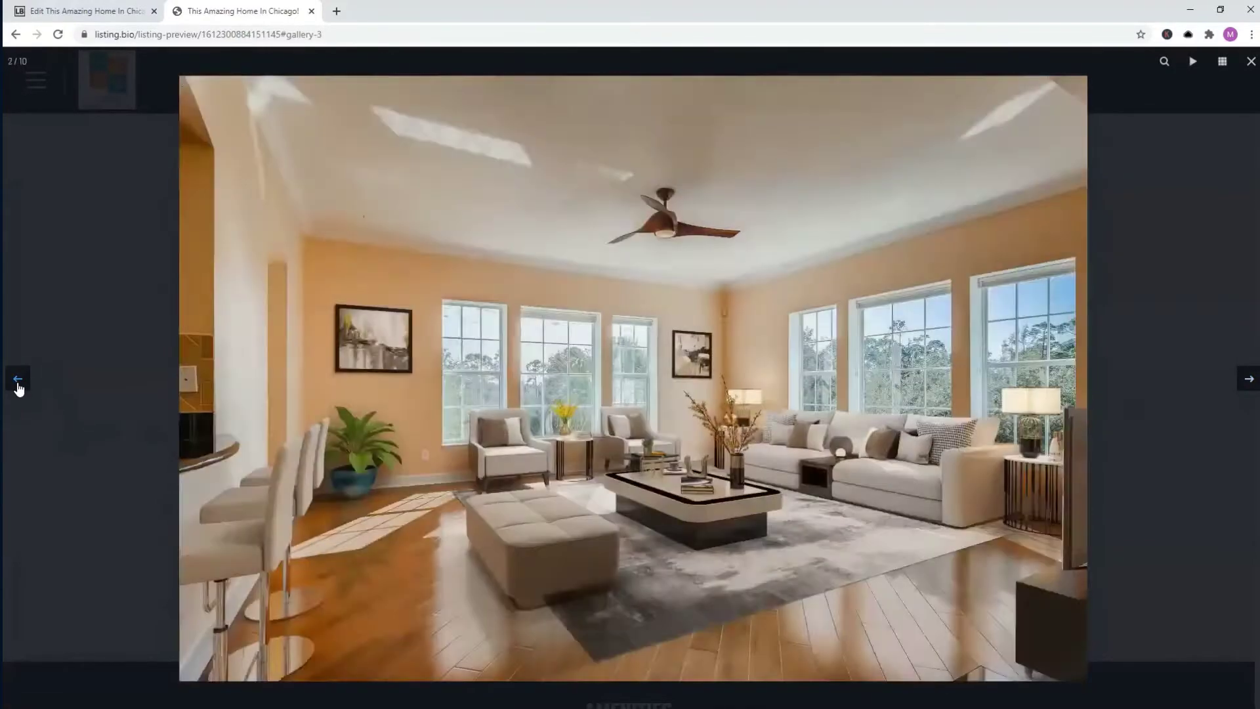
left_click(18, 384)
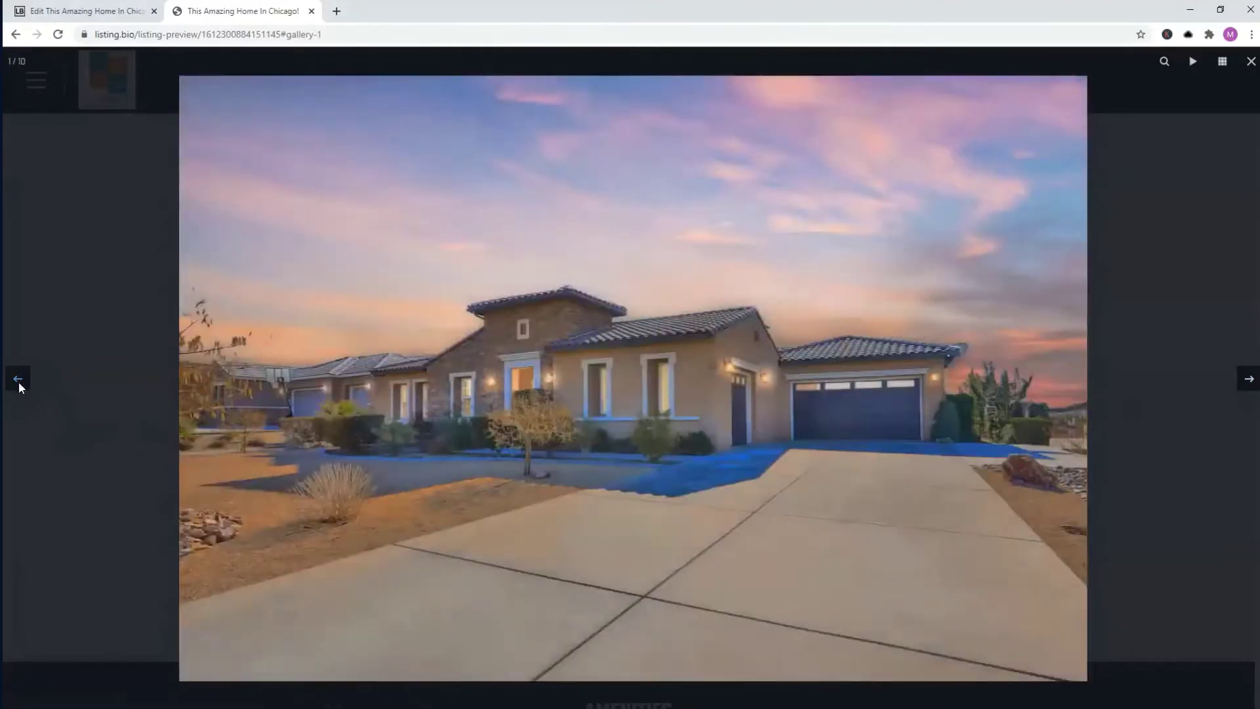
left_click(1249, 63)
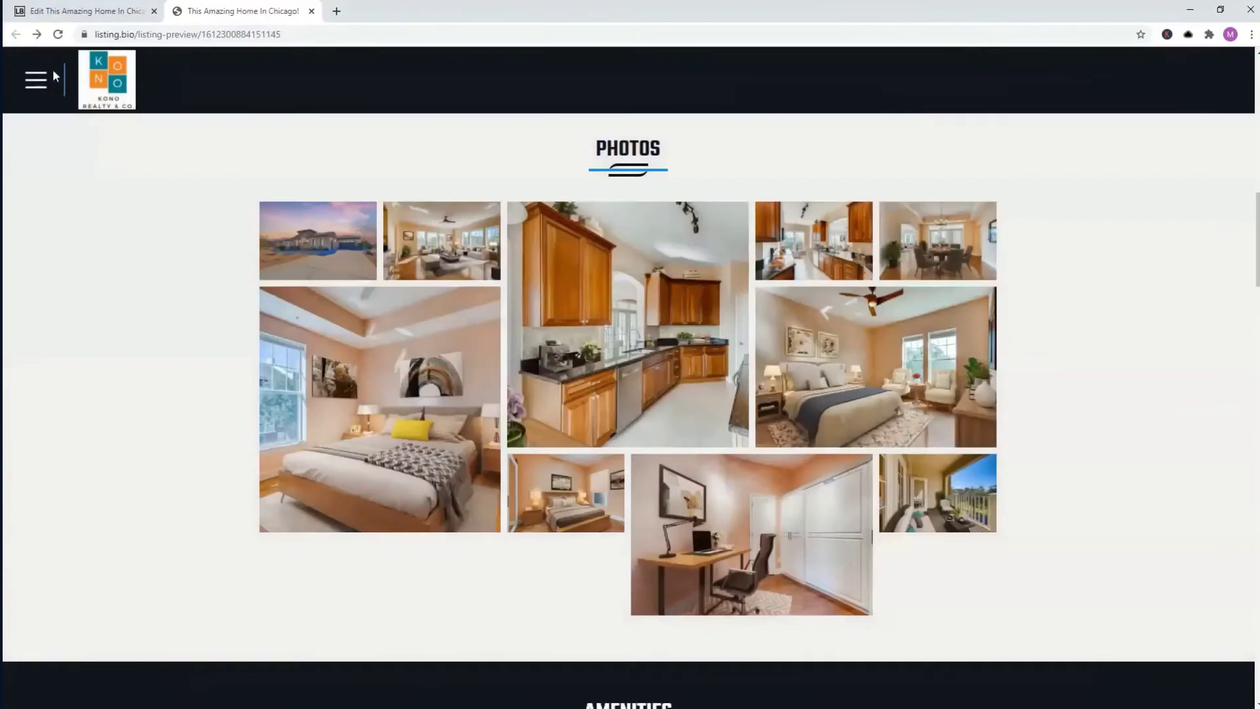
- Switch back to the editor tab's Music page, opening and dismissing the Edit Property list
left_click(87, 11)
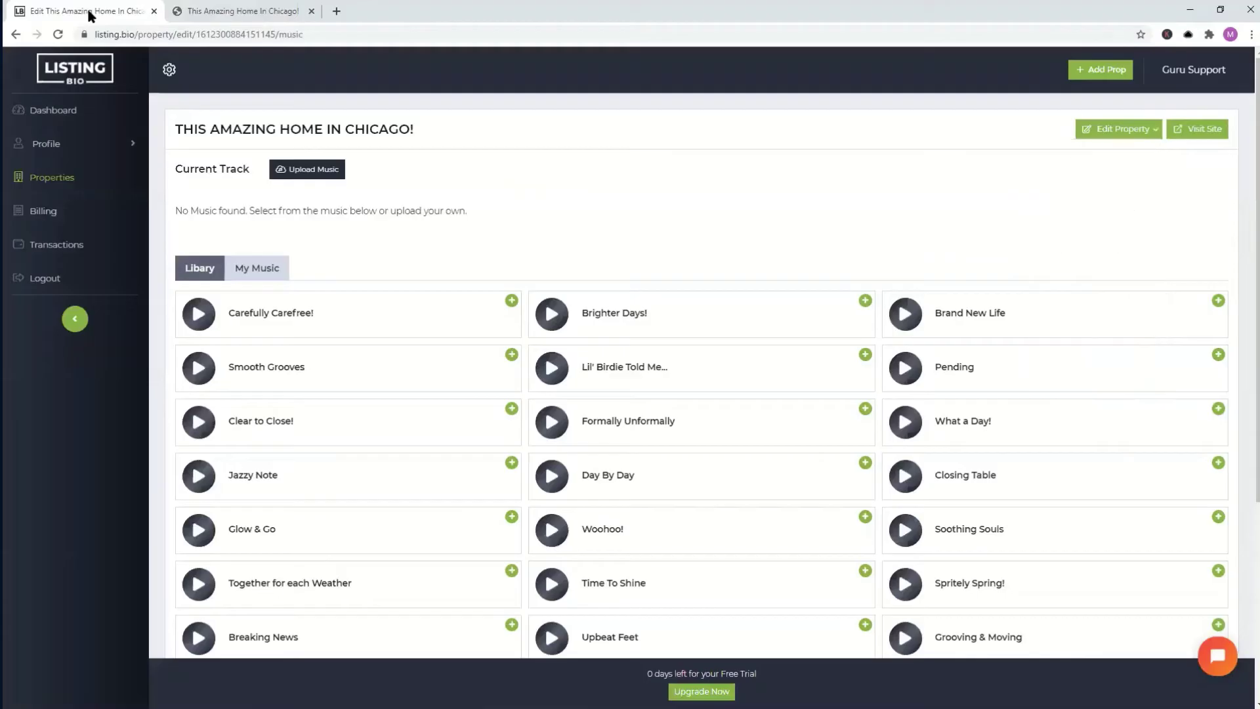
left_click(1102, 139)
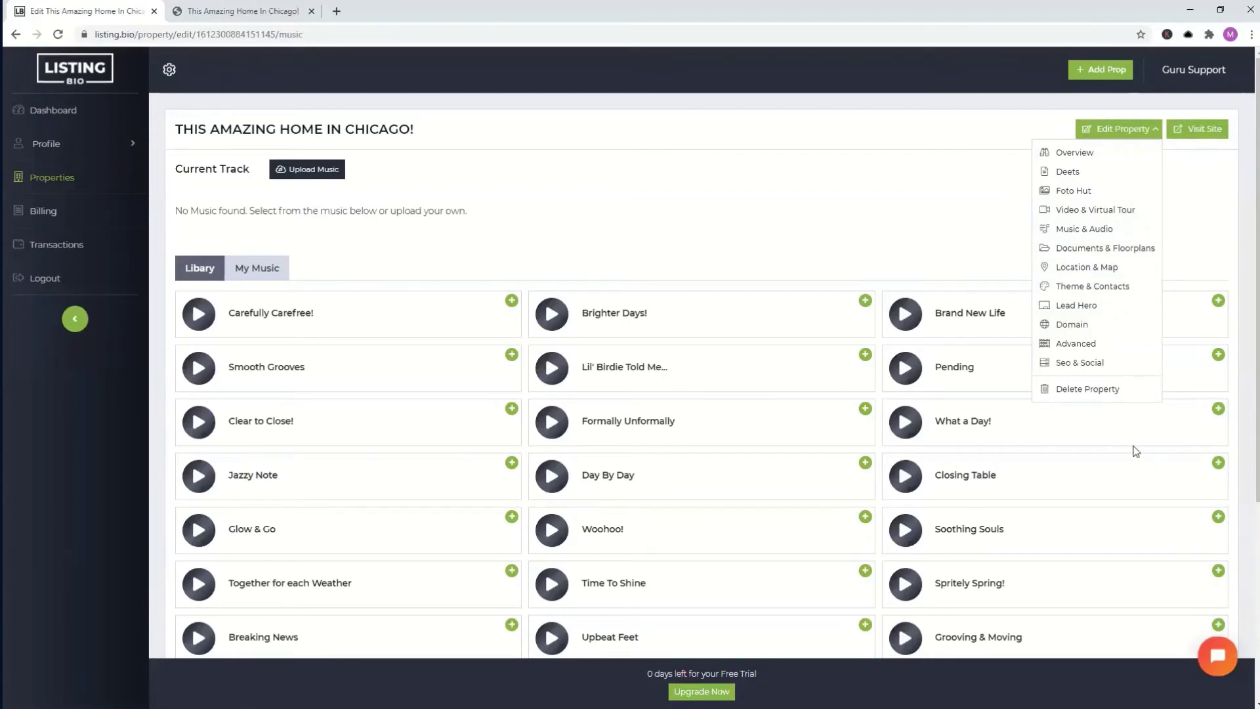
left_click(809, 181)
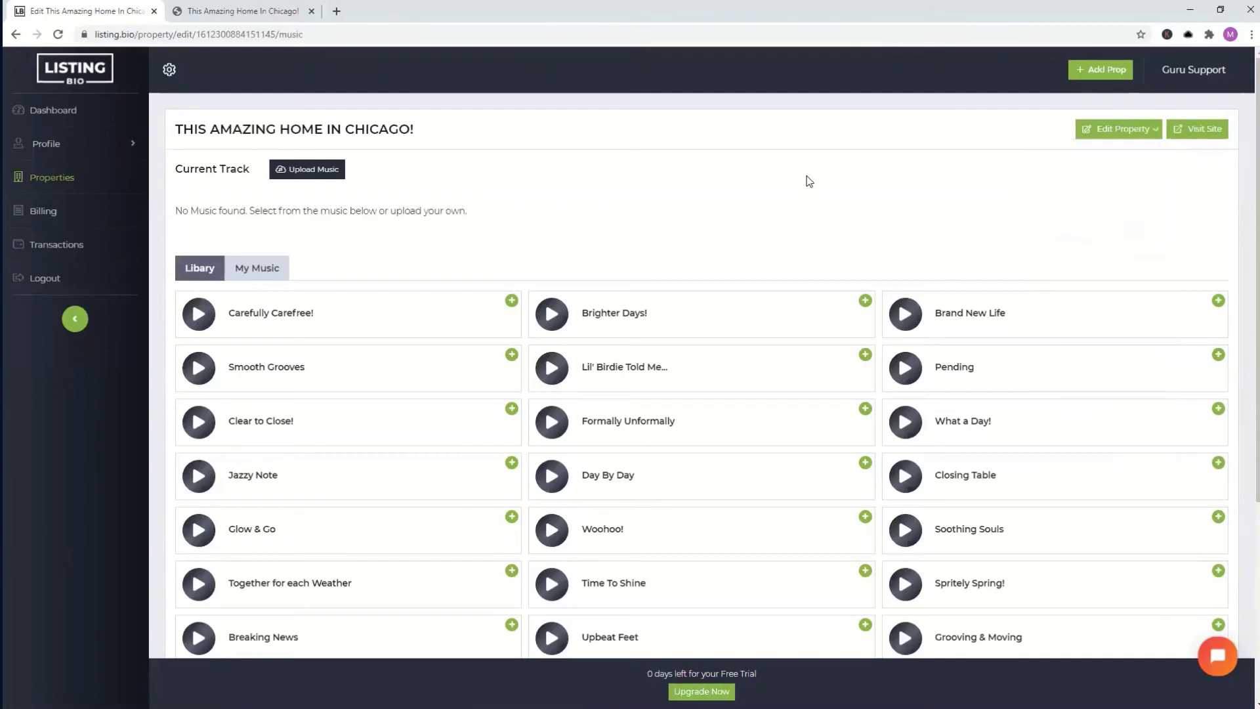